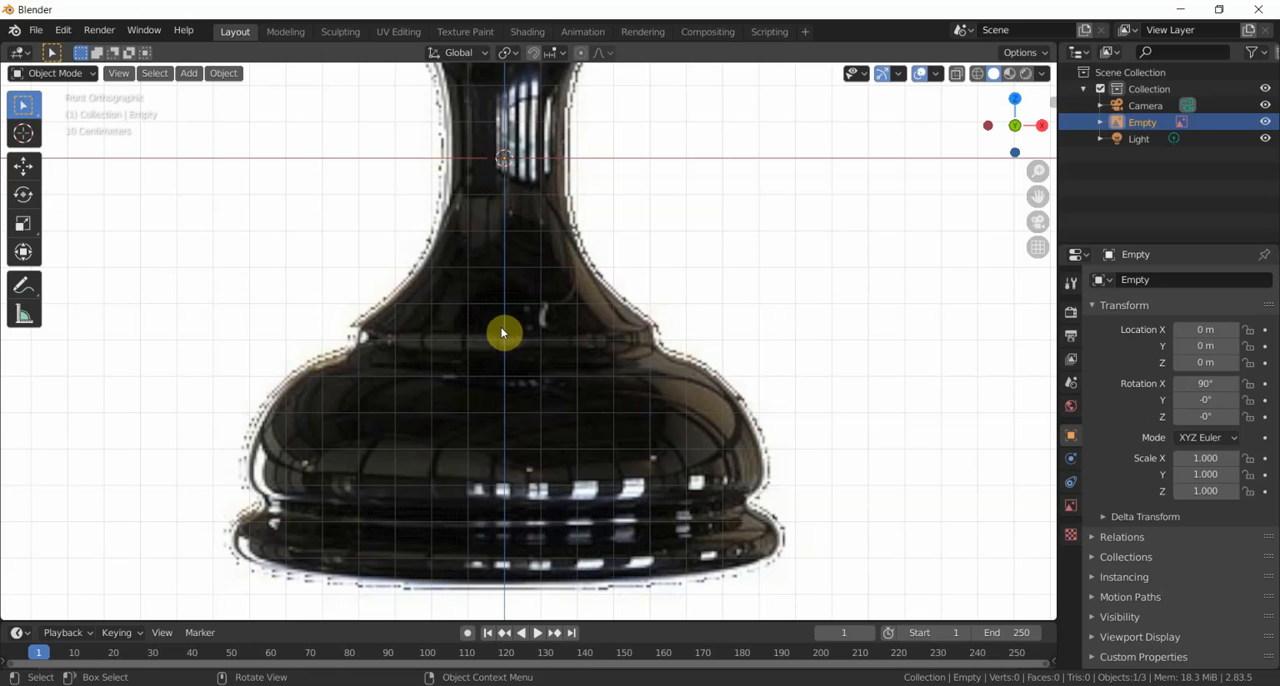
- Add a Bezier curve to the scene and rotate it 90° about the global X axis
left_click(188, 78)
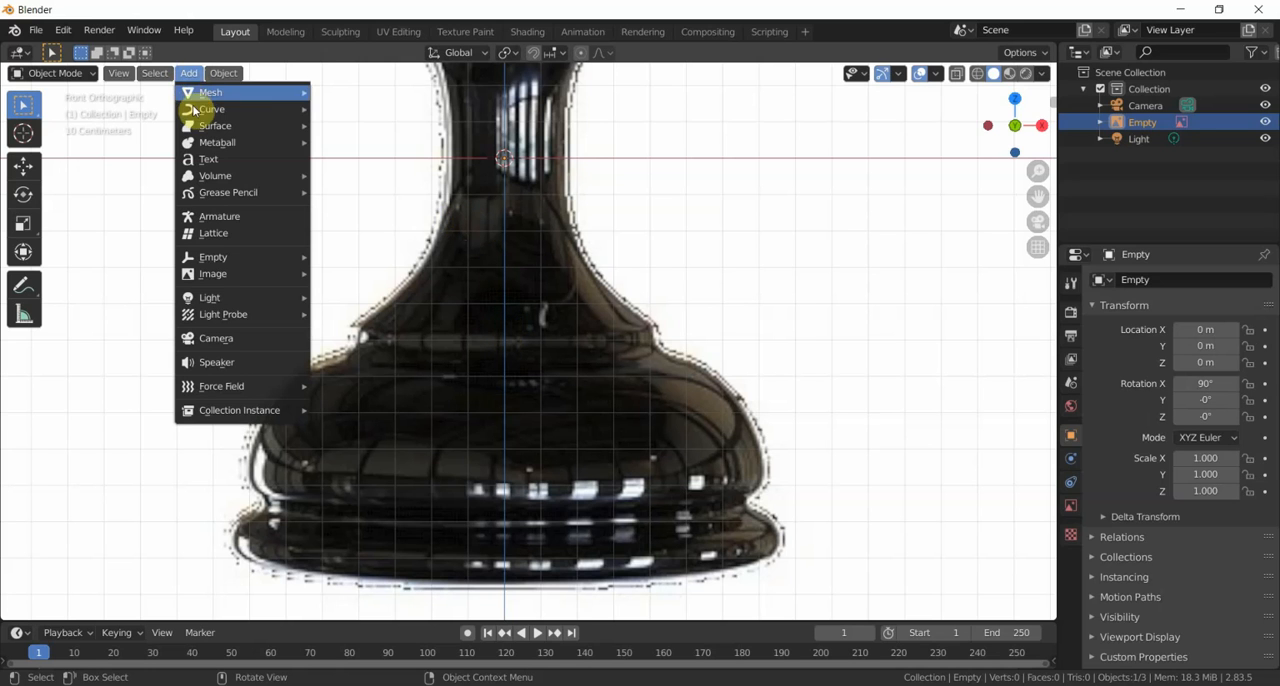
mouse_move(200, 109)
left_click(355, 109)
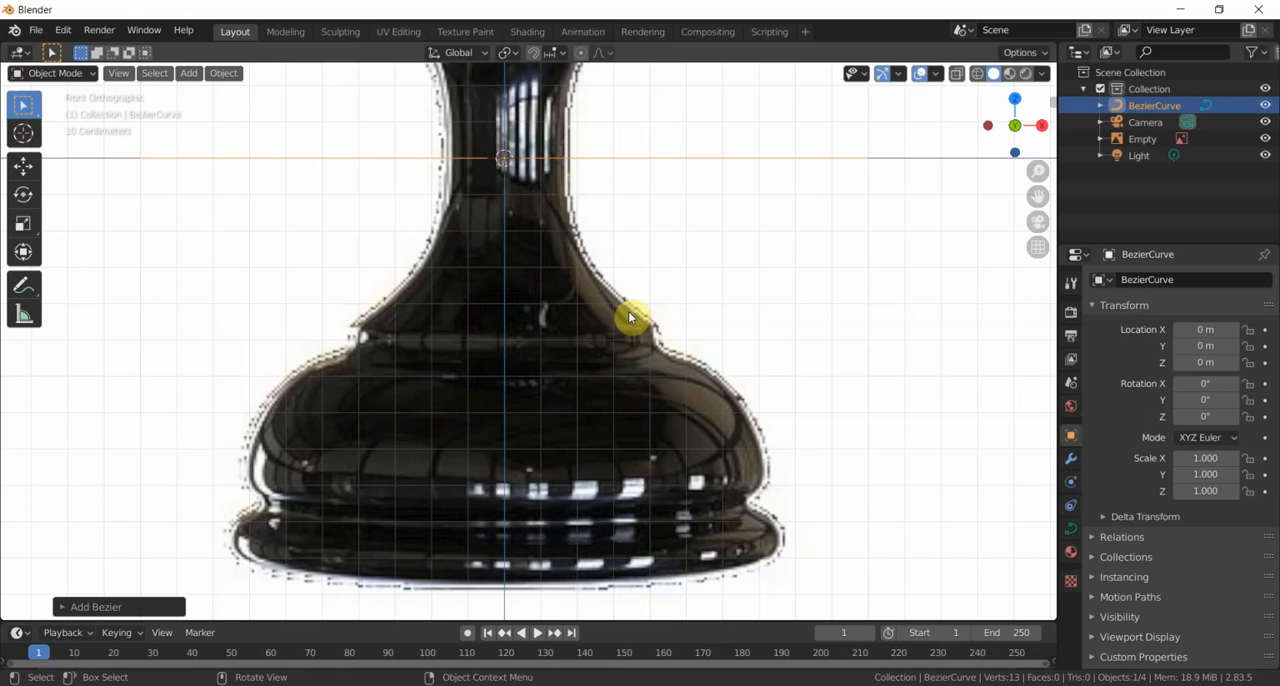
key("r")
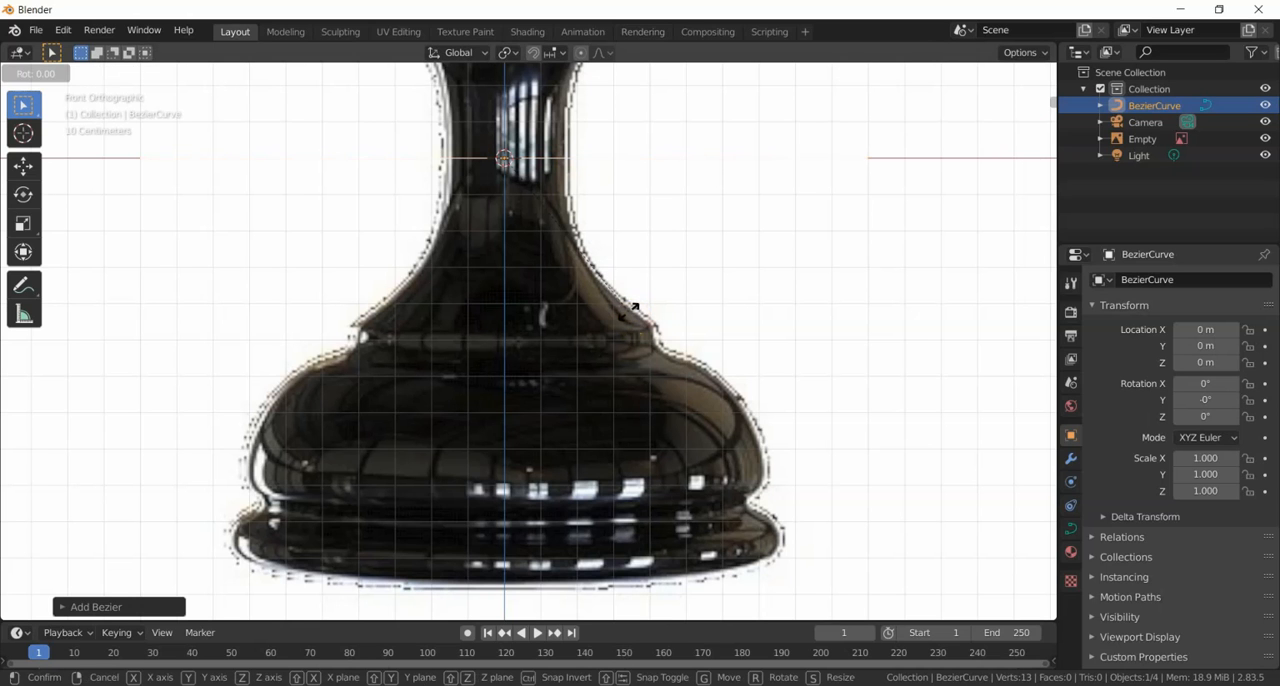
key("x")
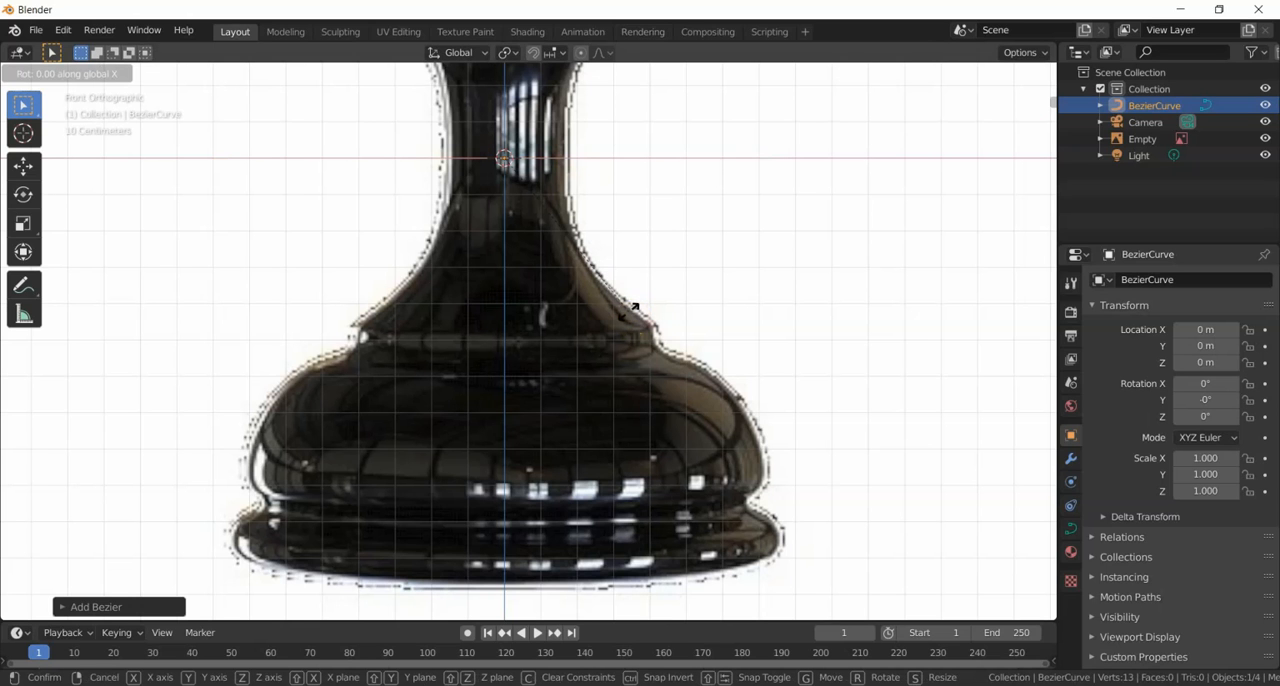
type("90")
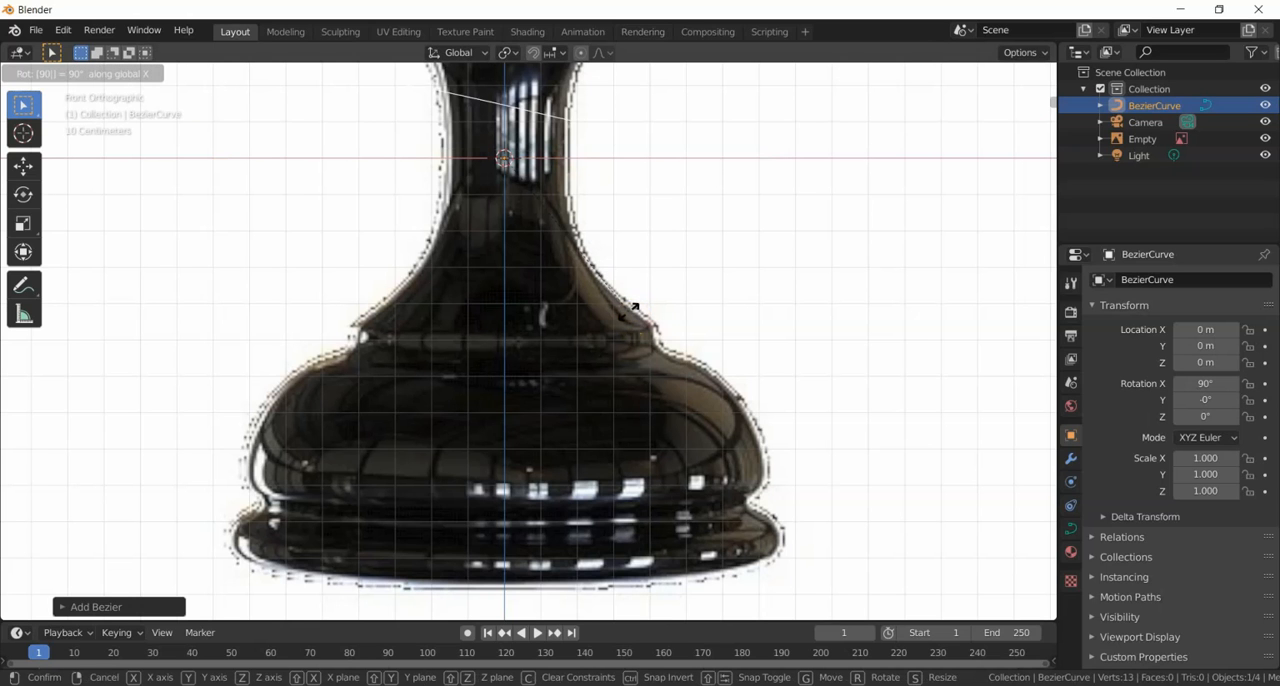
left_click(630, 316)
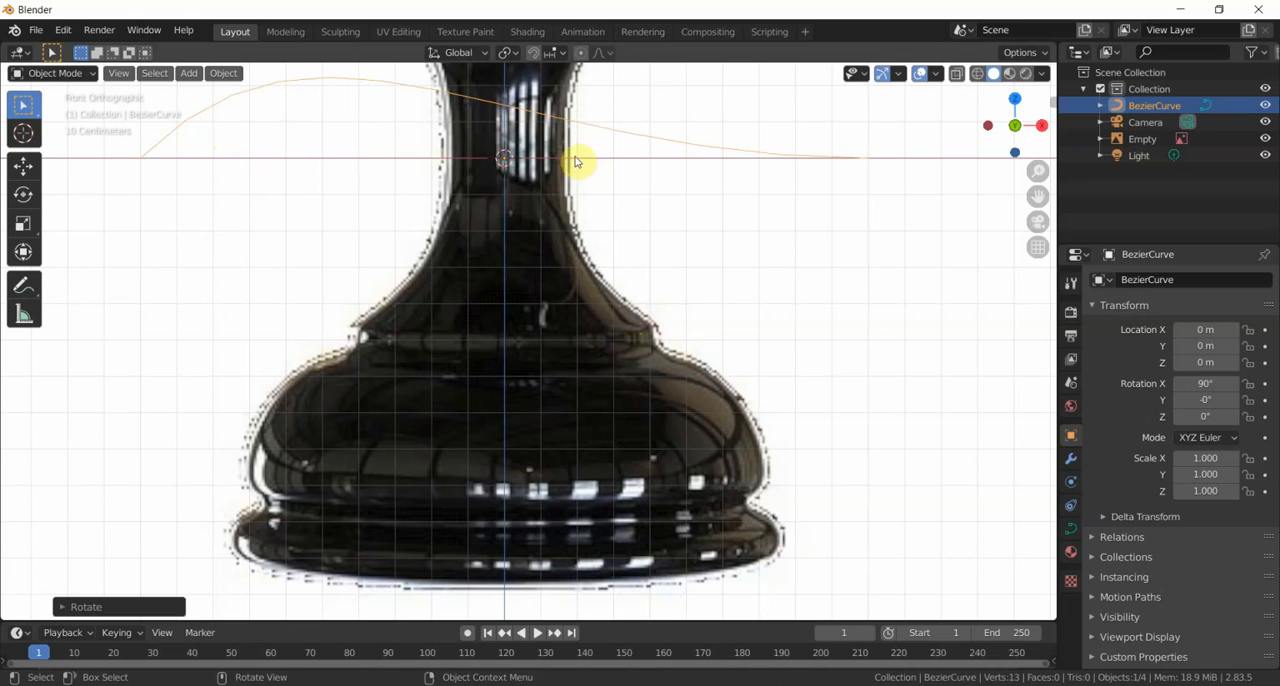
- Select the Bezier curve and switch it to Edit Mode
left_click(1147, 106)
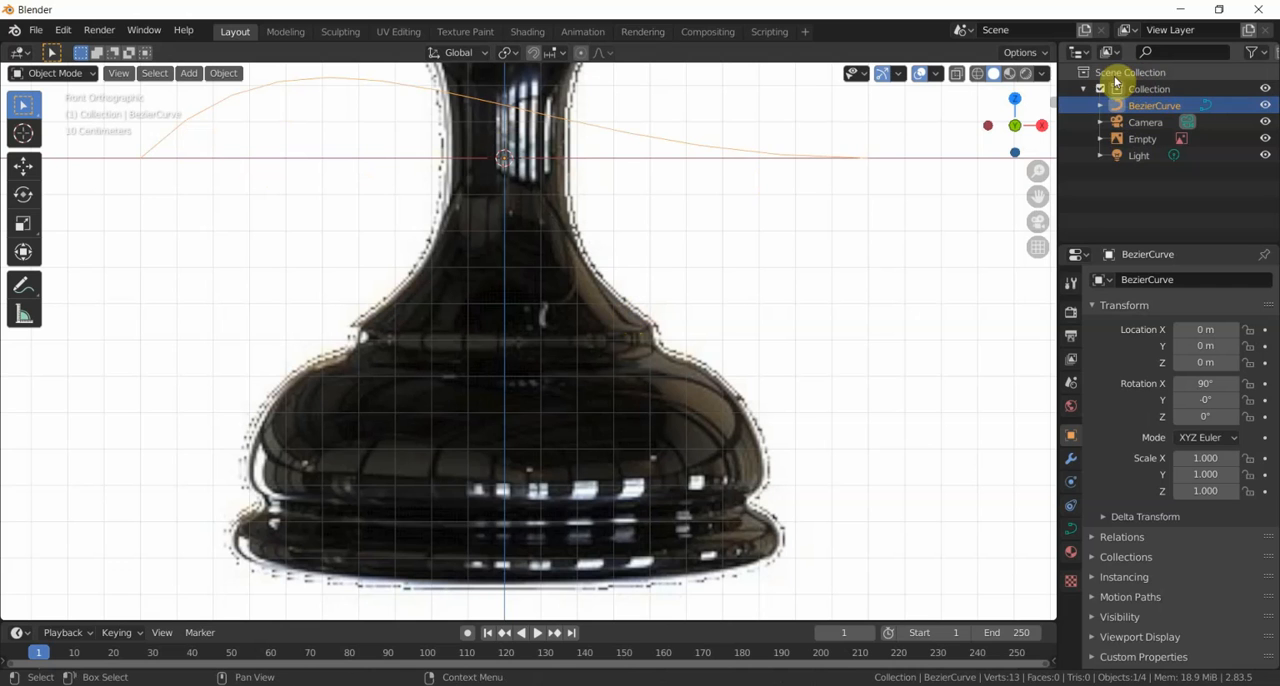
left_click(1135, 89)
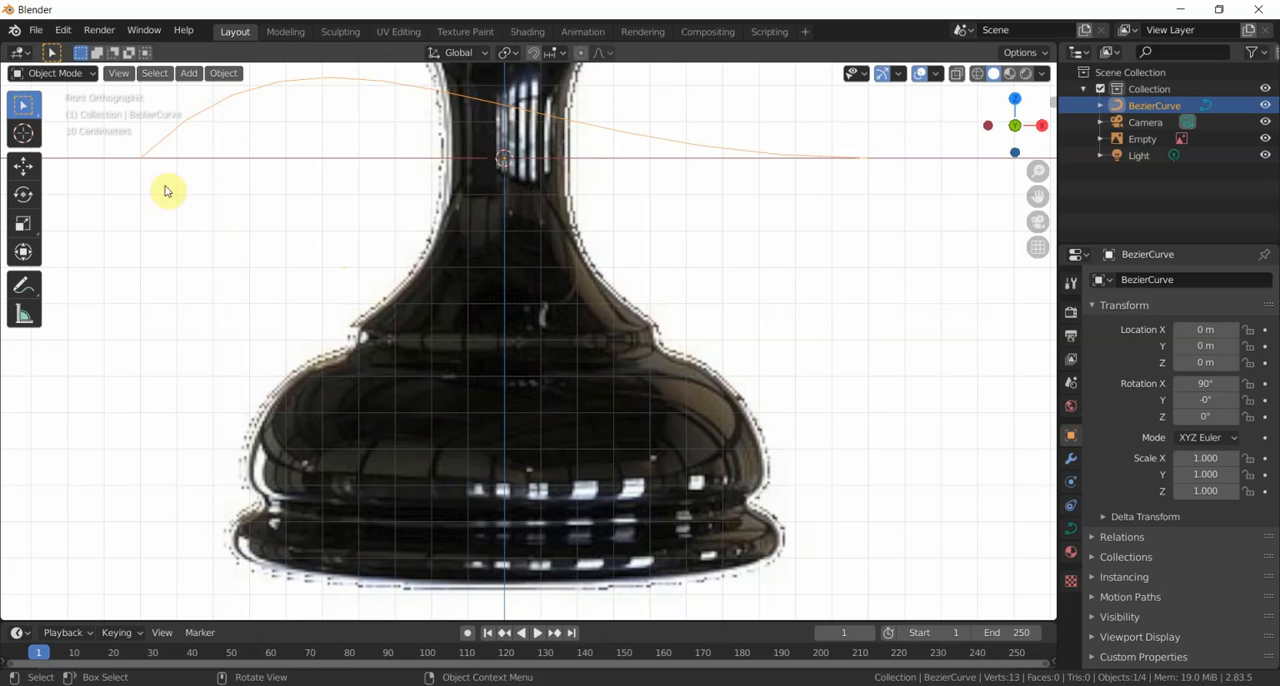
left_click(86, 74)
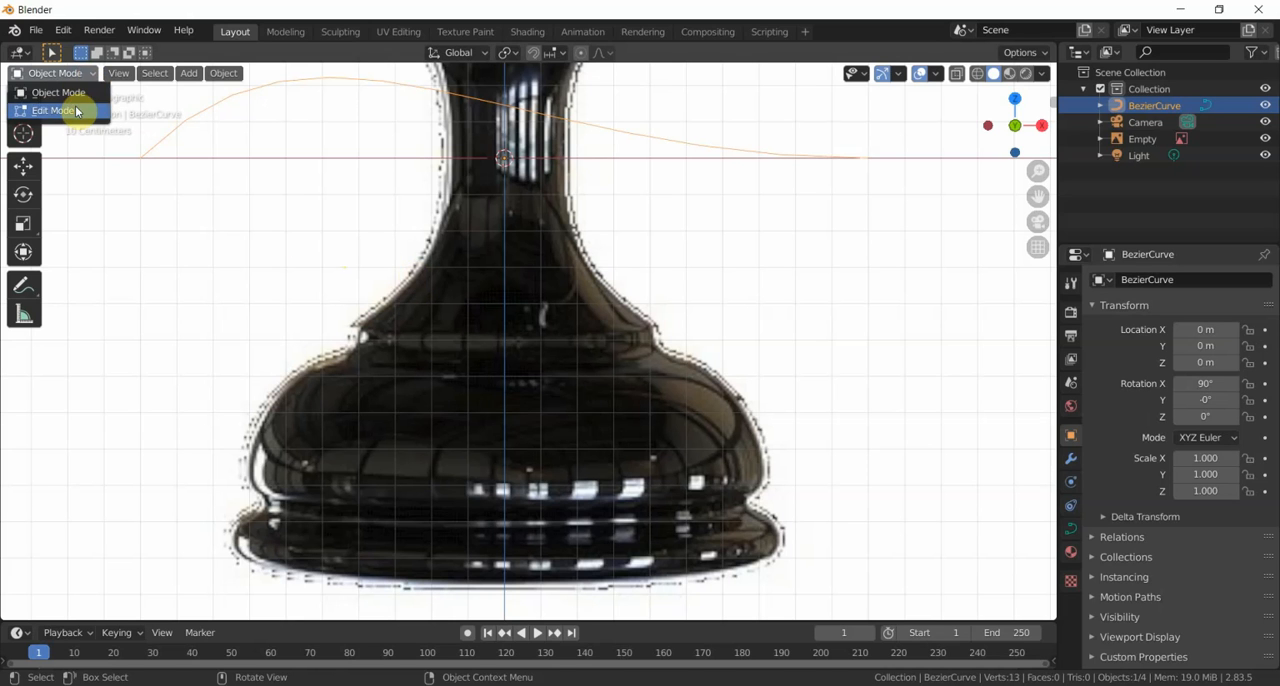
left_click(70, 111)
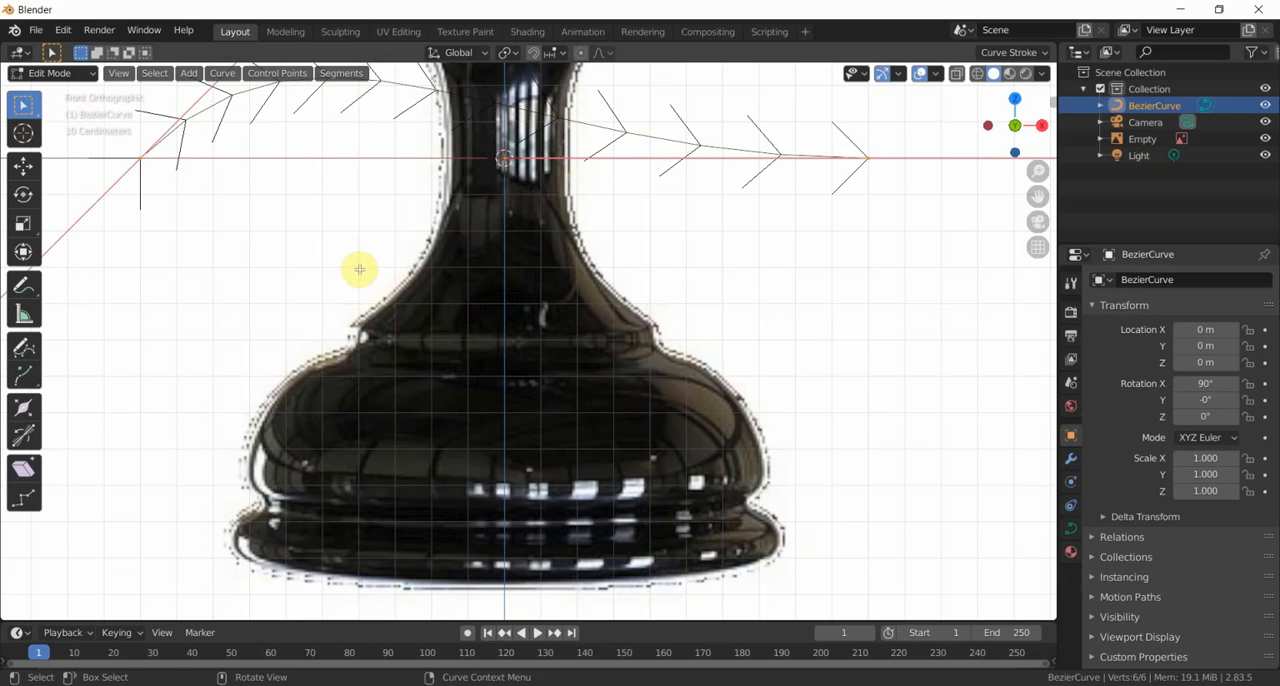
- Move the curve's start control point about 1.36 m along X and -0.74 m along Z, onto the chess piece's lower body
scroll(360, 269, "down", 1)
scroll(309, 263, "down", 1)
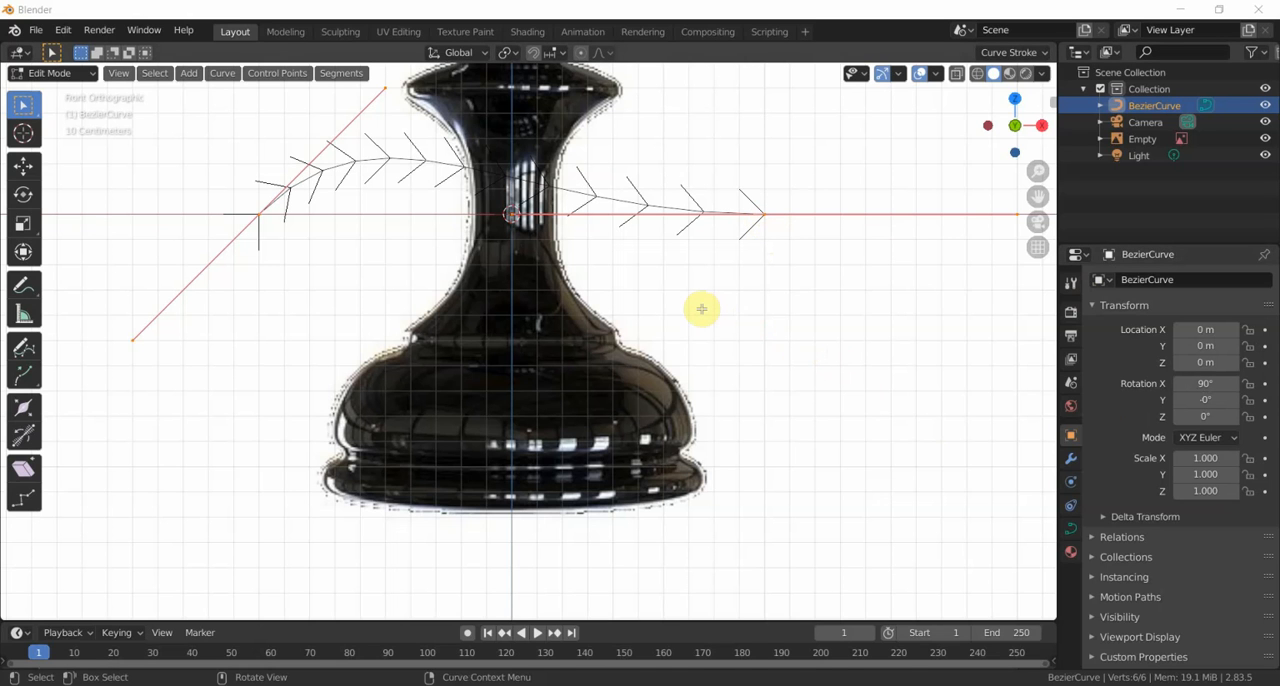
left_click(258, 214)
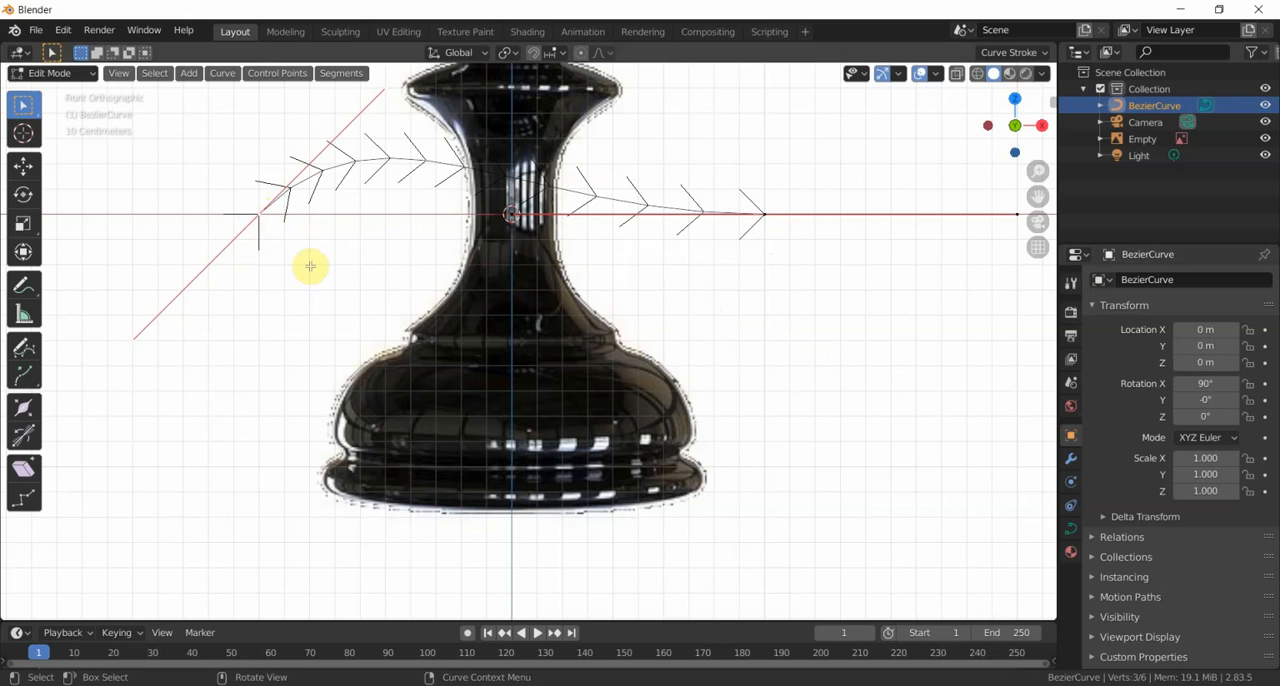
key("g")
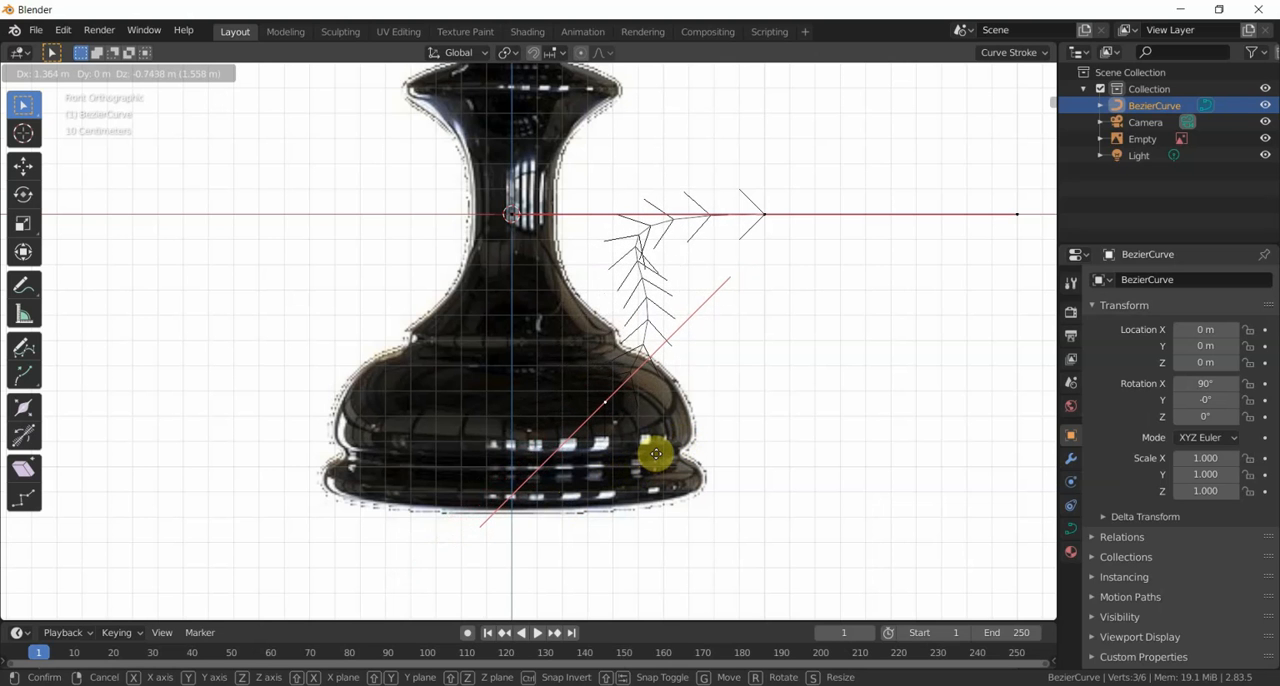
left_click(658, 454)
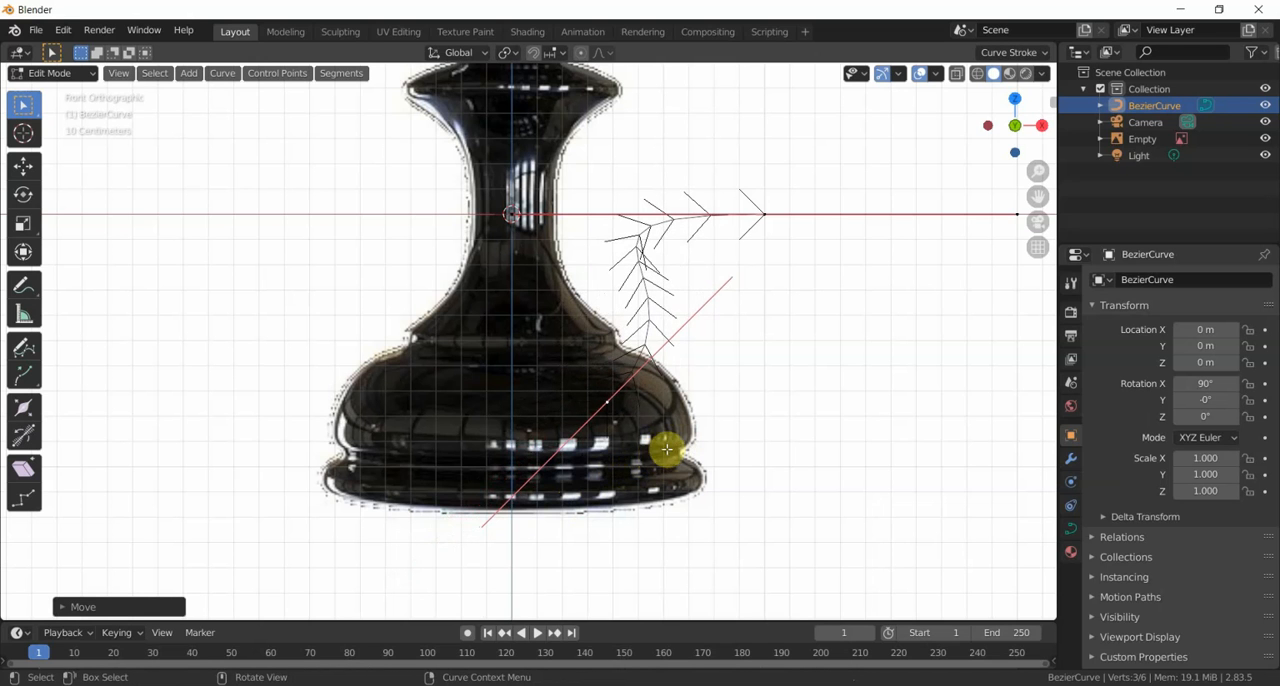
- Swing the start point's upper handle around until both handles are horizontal, and move the point to the bottom centre of the base
left_click(730, 278)
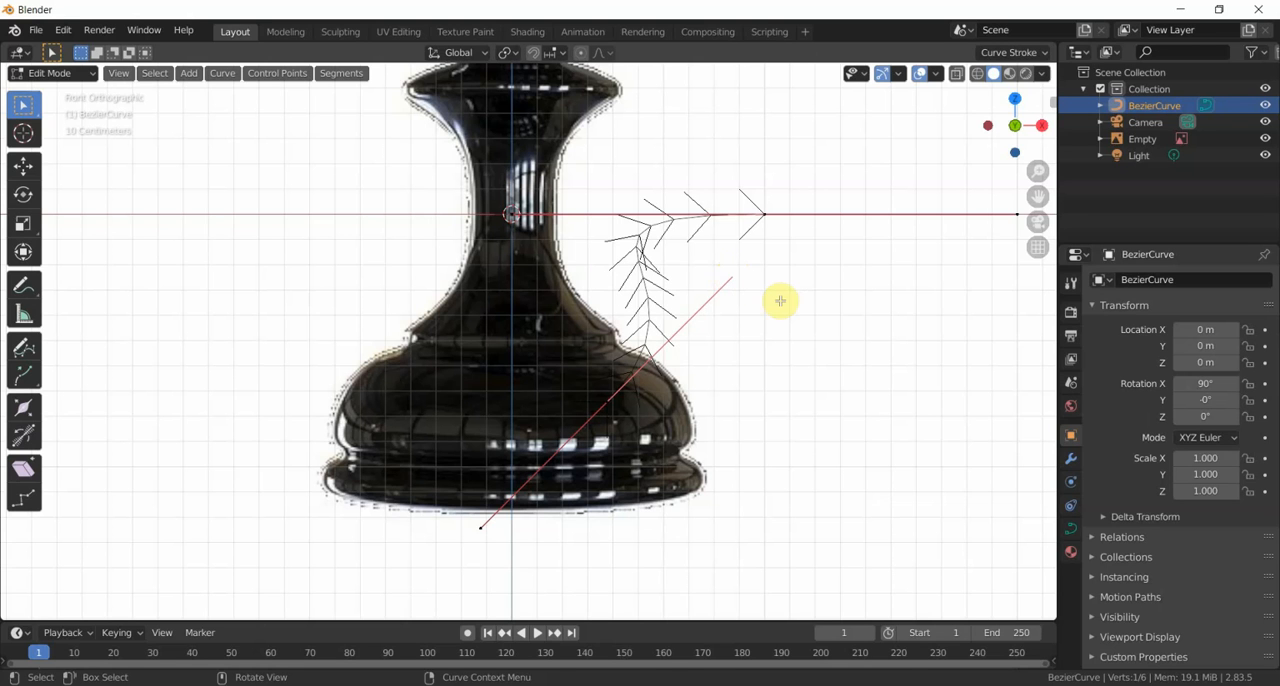
key("g")
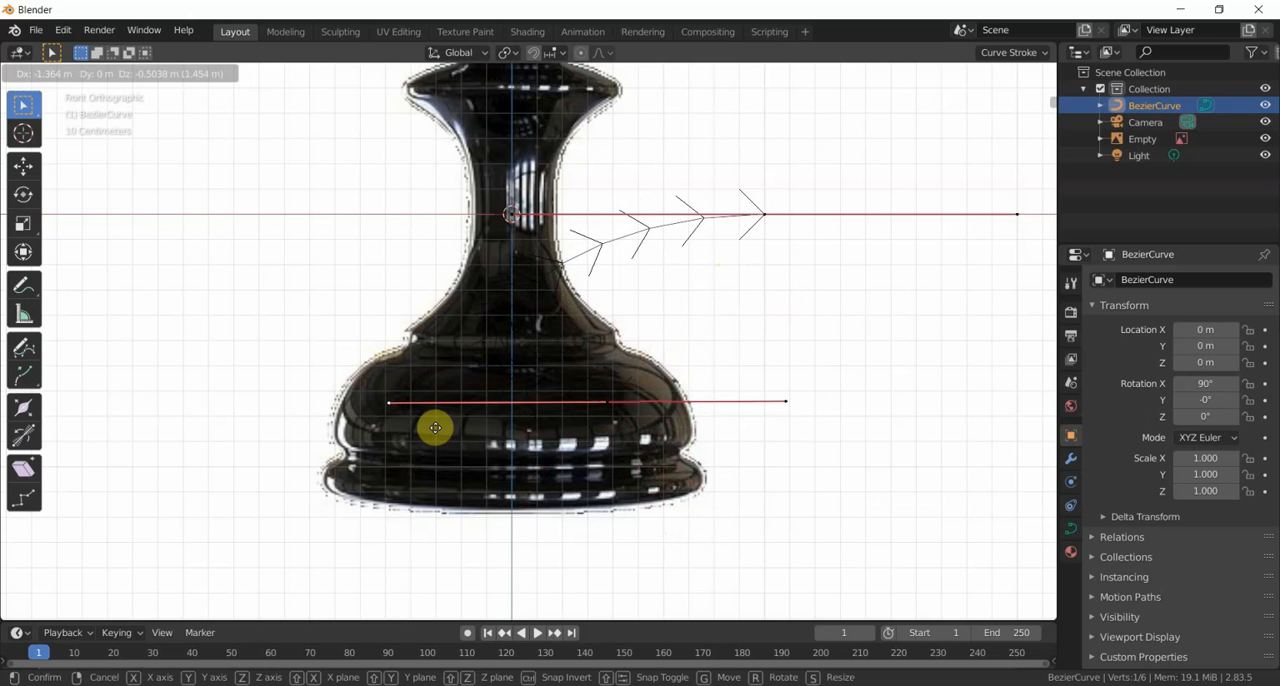
left_click(435, 428)
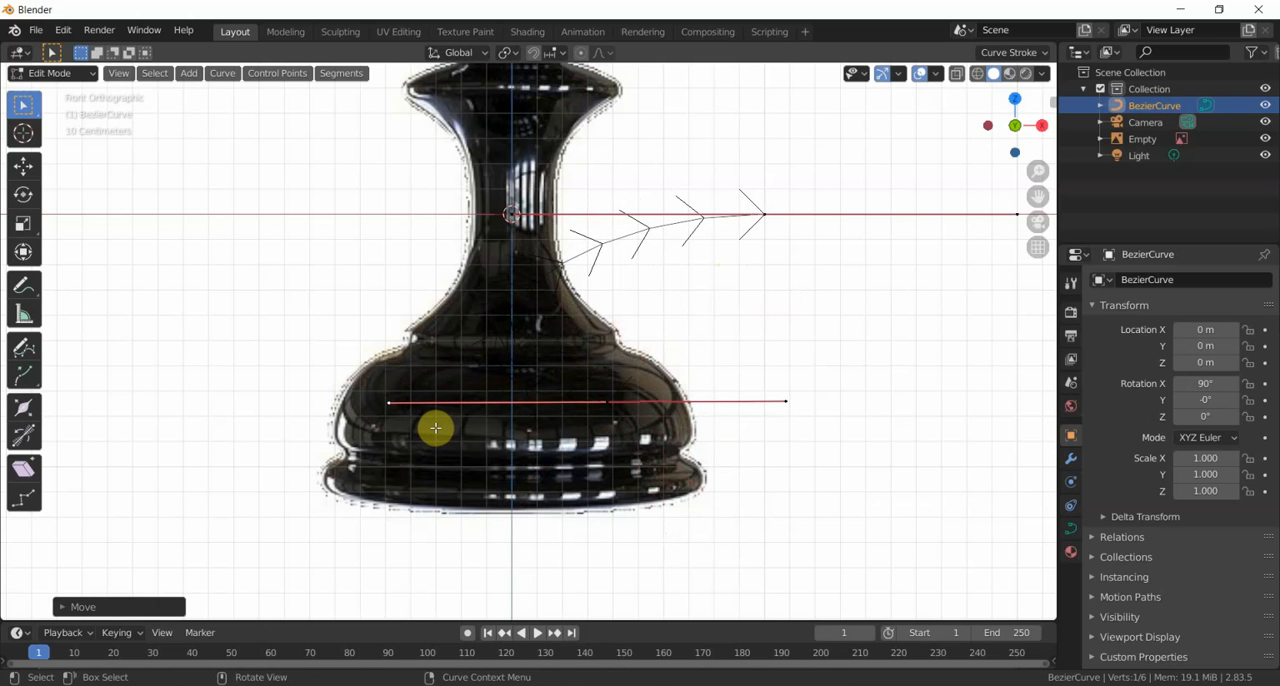
left_click(606, 401)
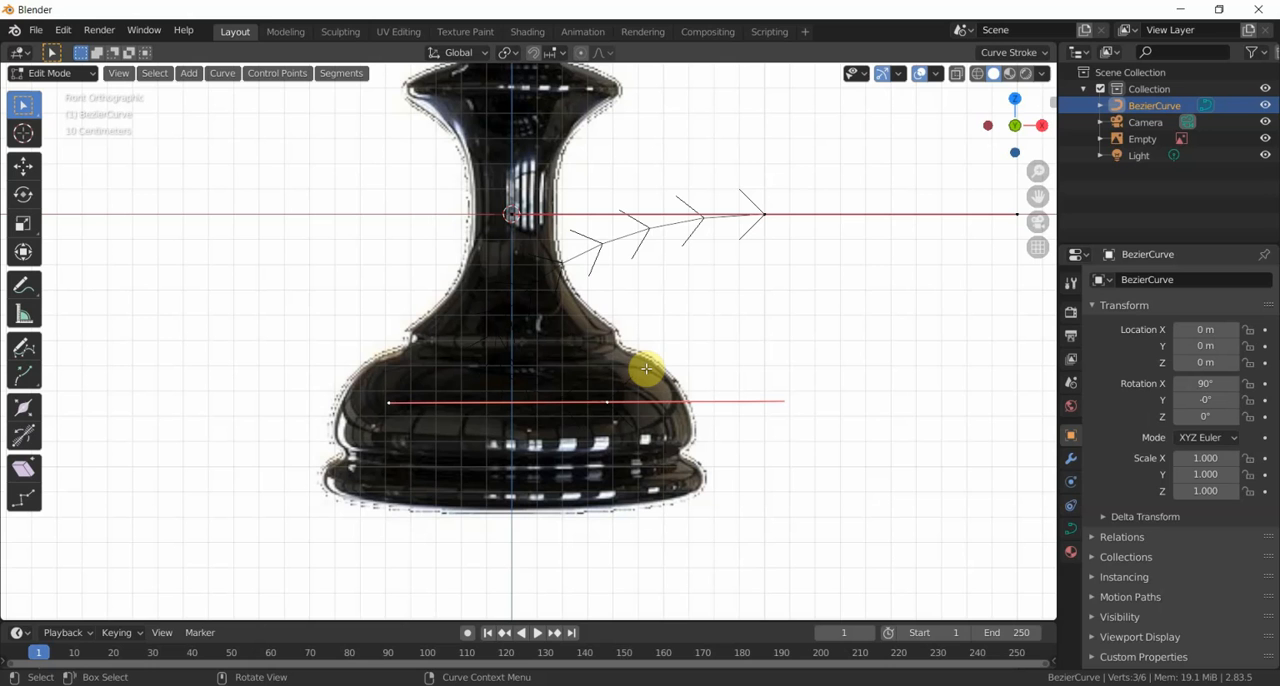
key("g")
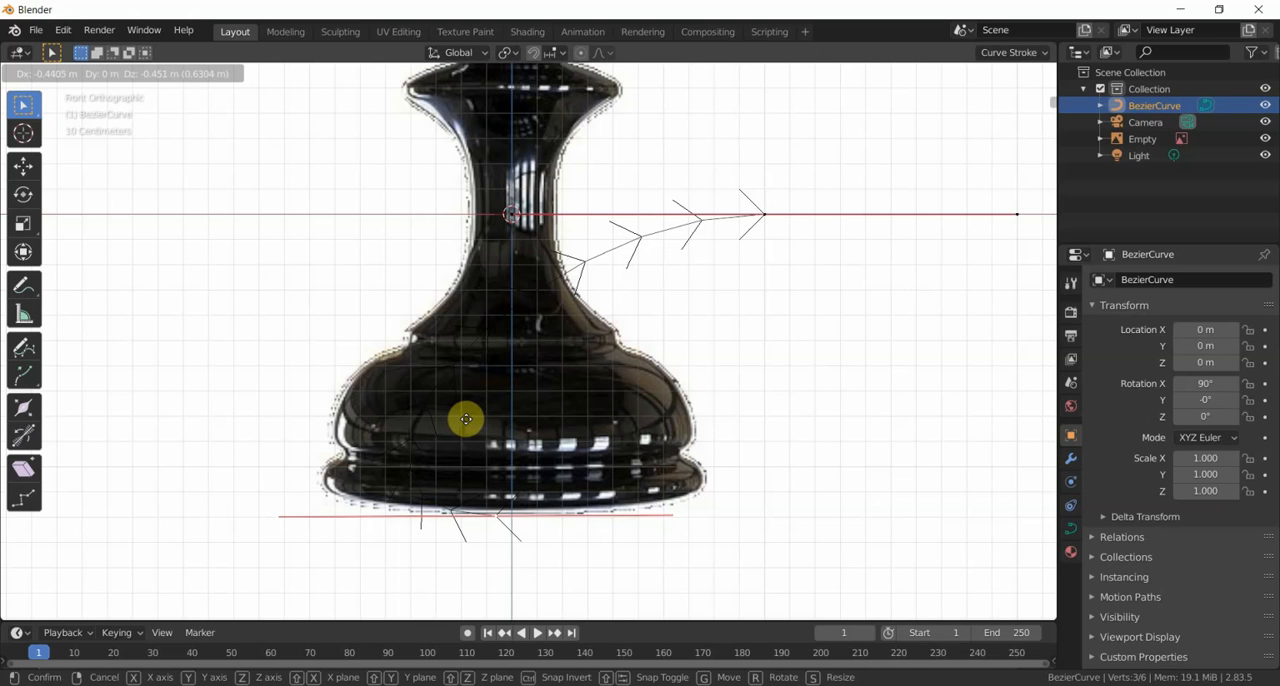
left_click(466, 419)
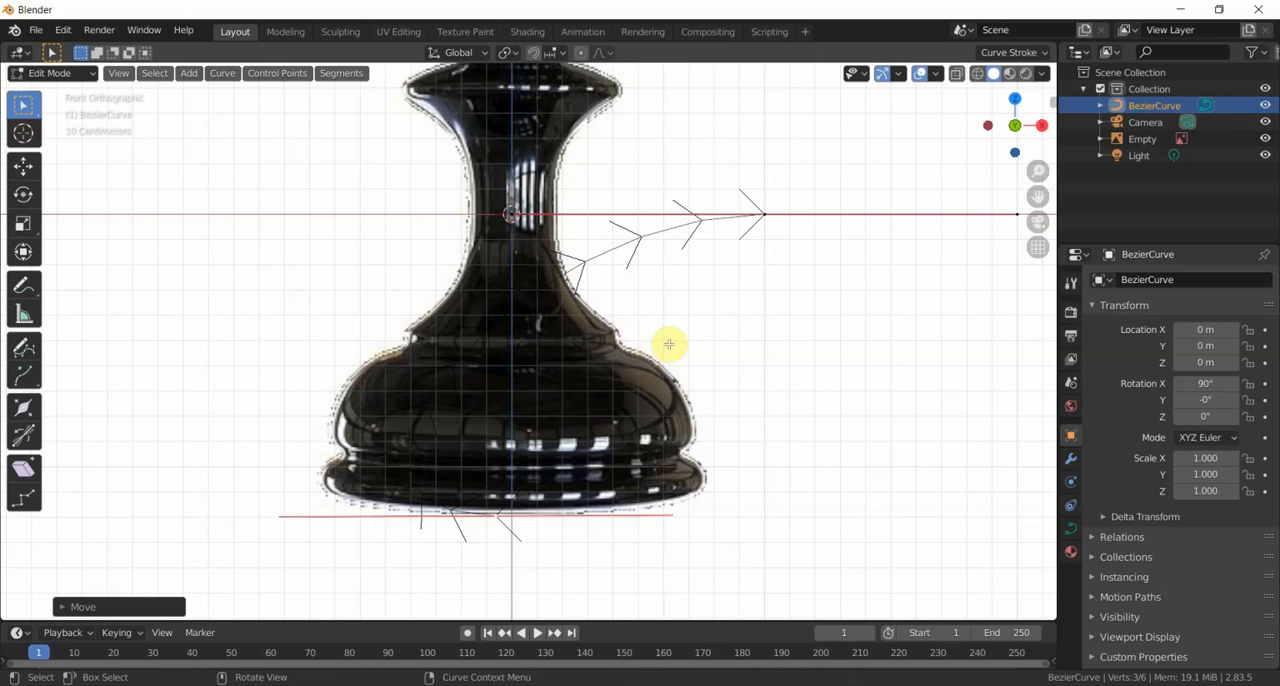
- Move the curve's end point to the groove level above the base rim and pull its outer handle about 0.5 m inward
left_click(763, 214)
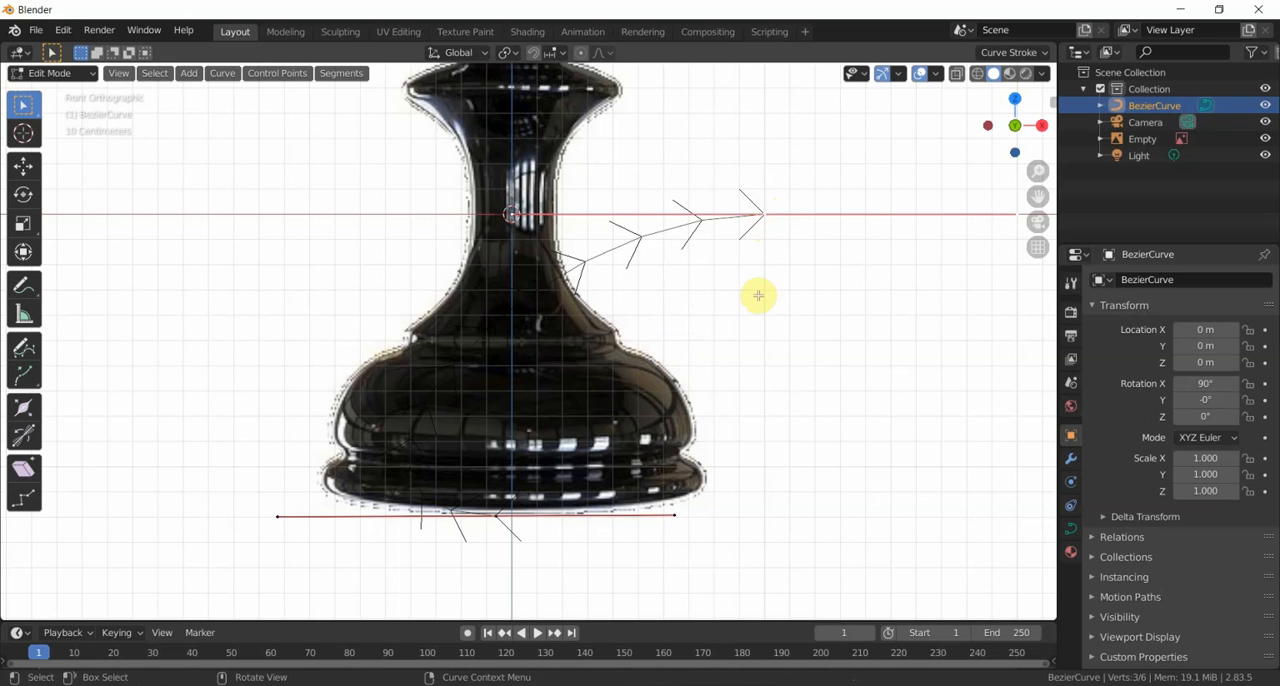
key("g")
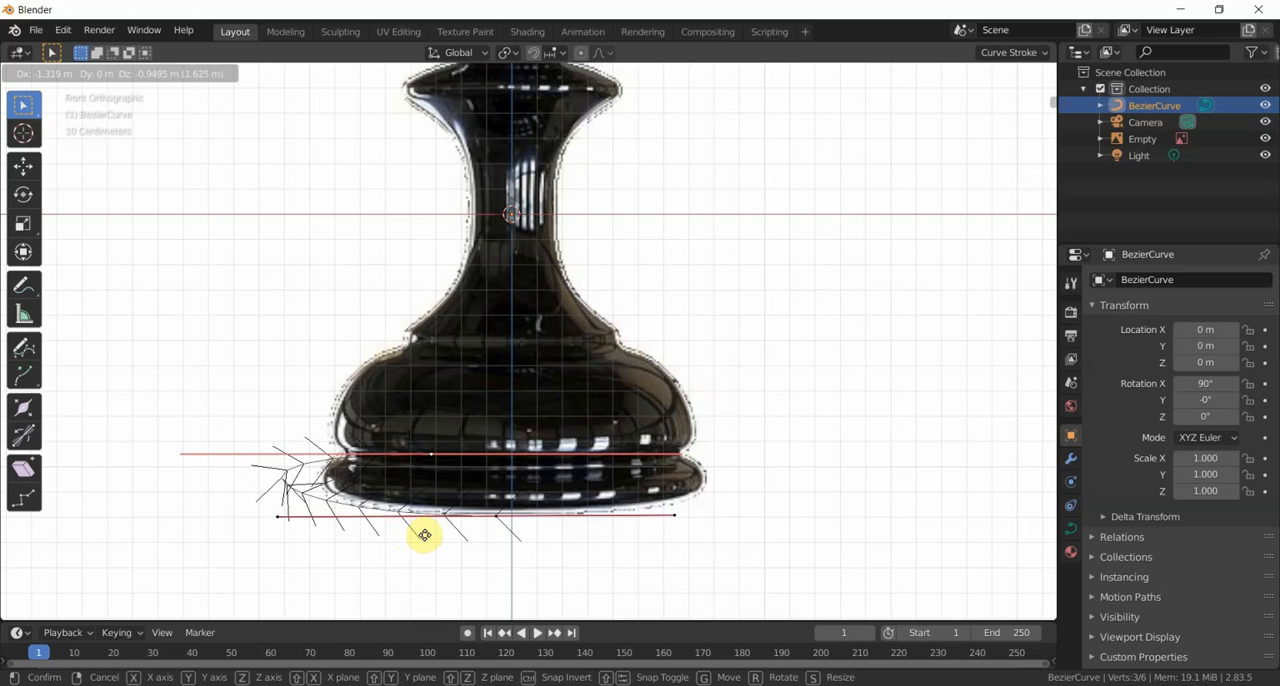
left_click(424, 535)
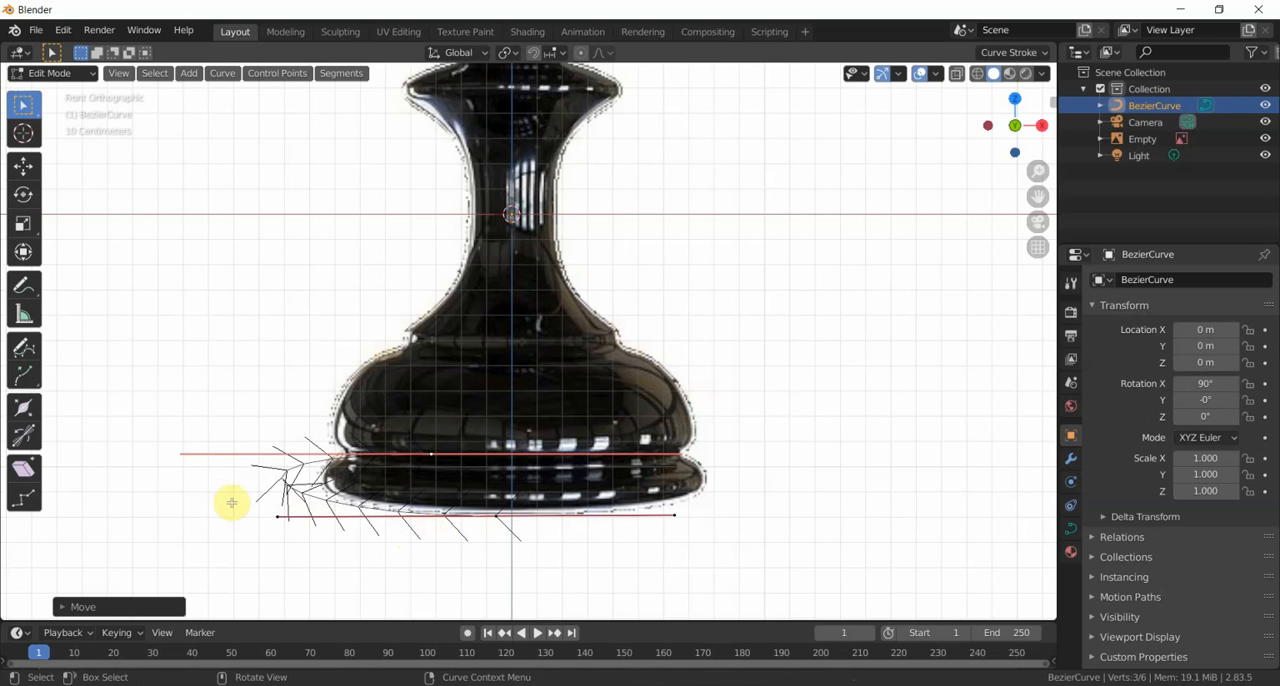
left_click(180, 454)
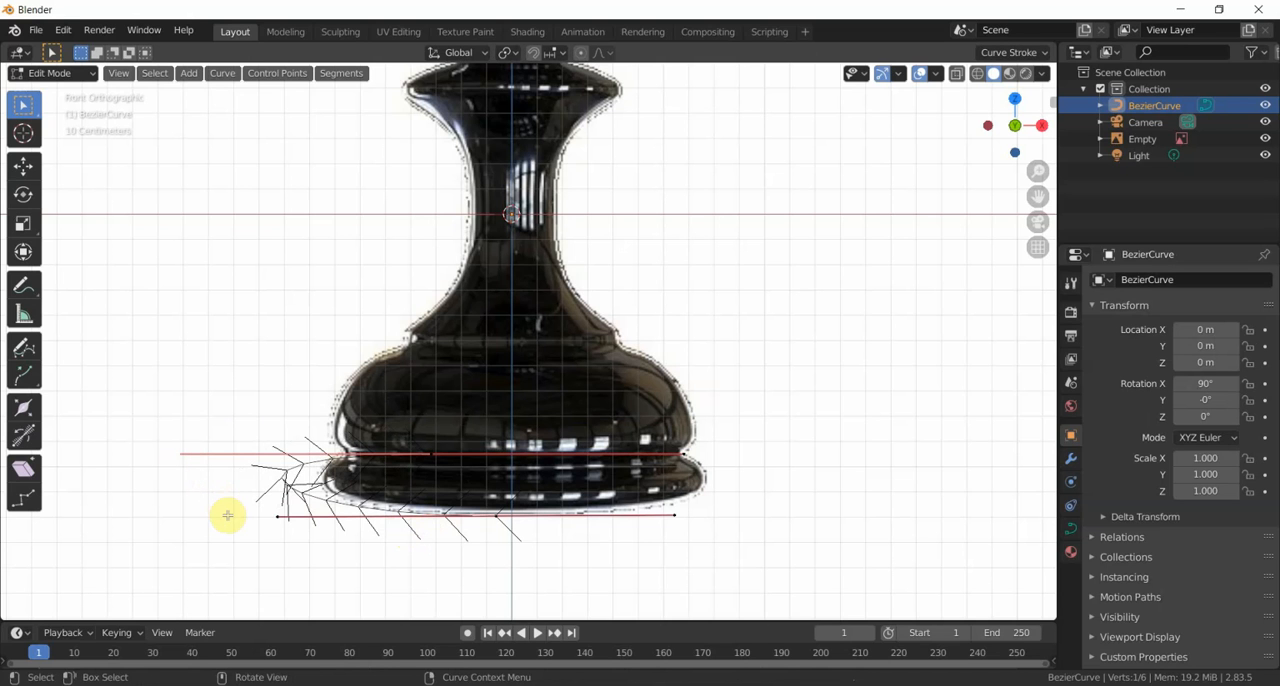
key("g")
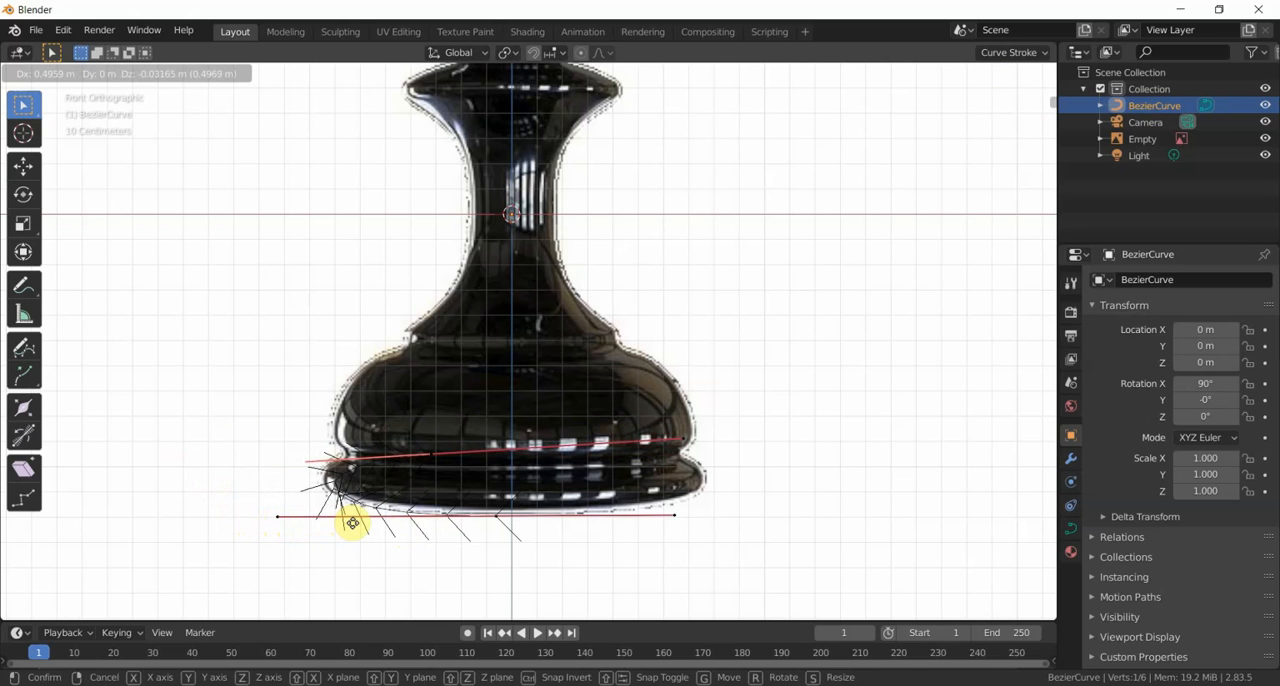
left_click(352, 523)
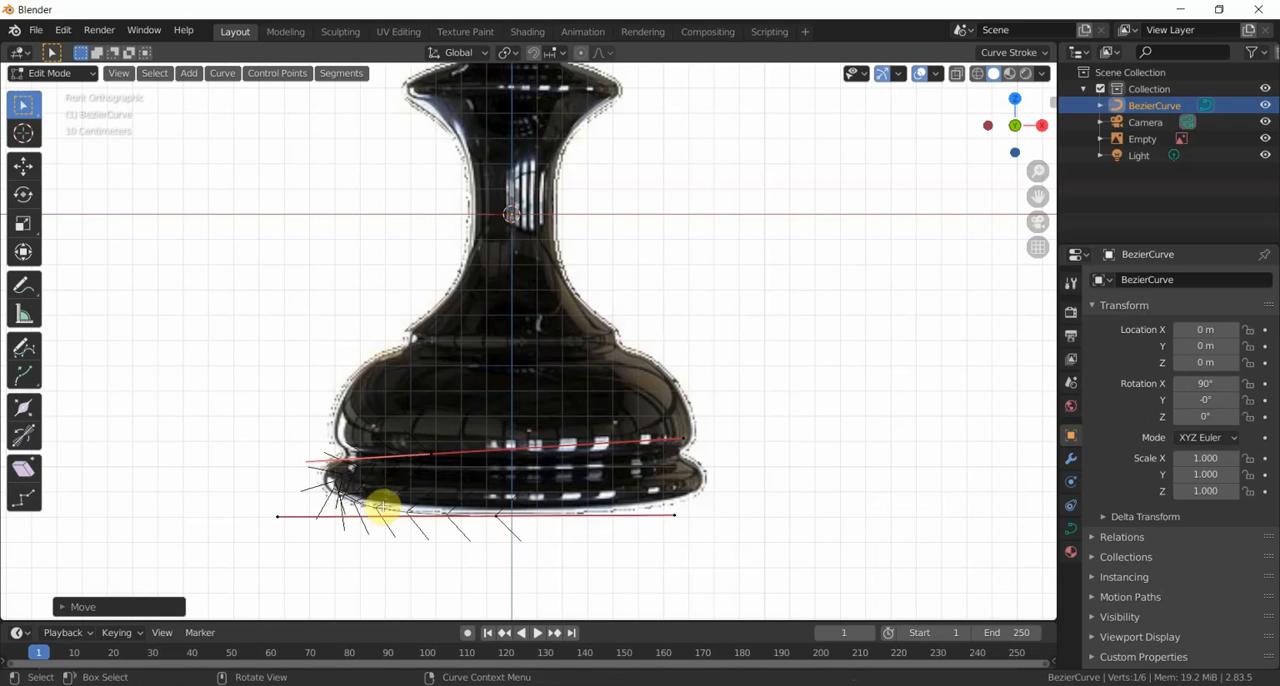
- Shift the end point about 0.3 m to the piece's left edge and pull its outer handle about 0.28 m inward and slightly down
left_click(434, 453)
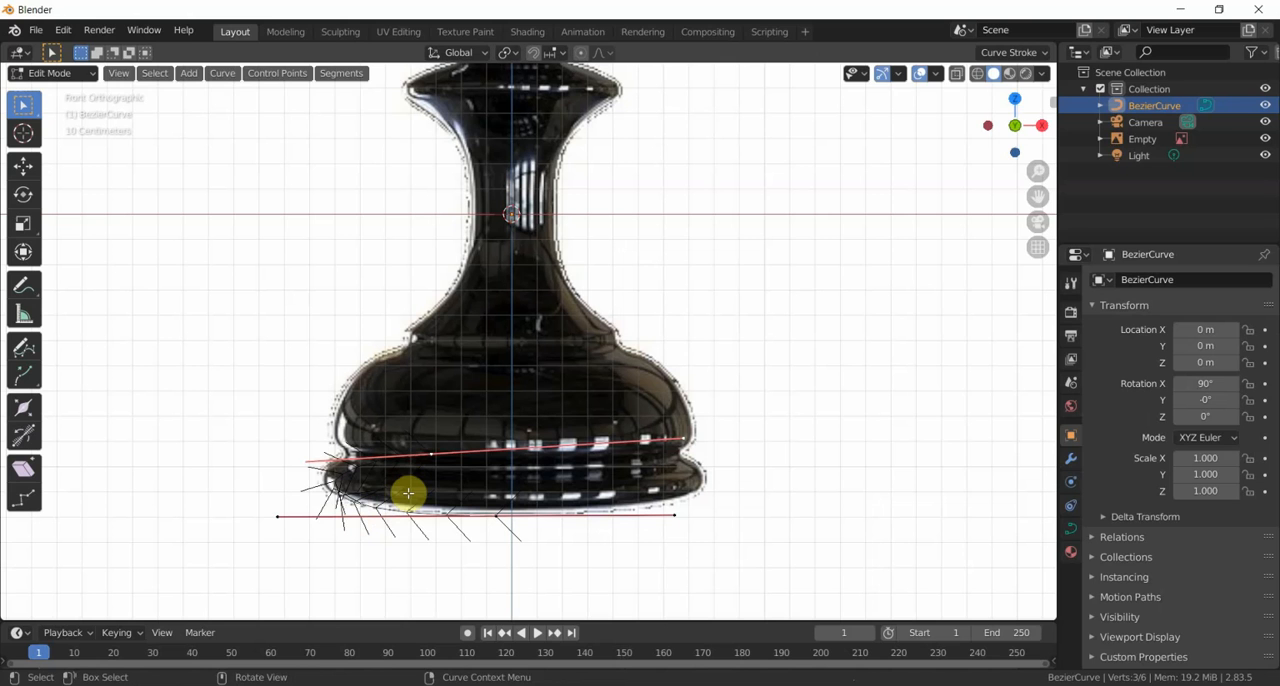
key("g")
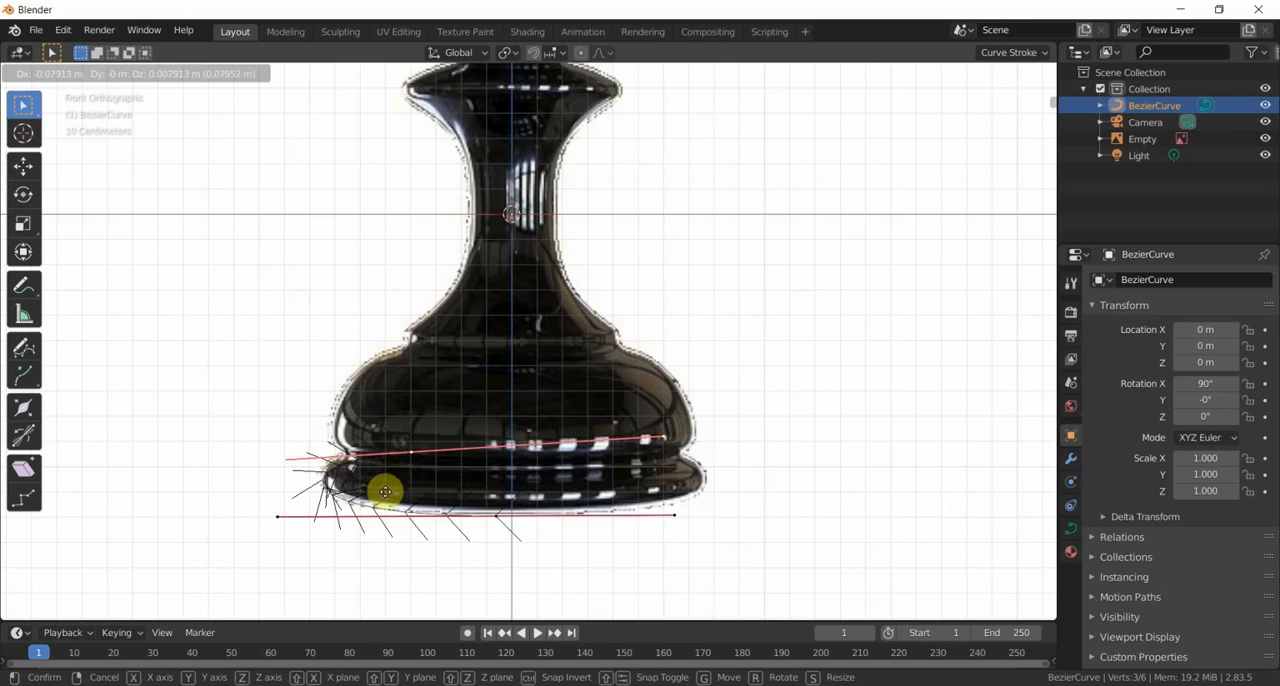
left_click(333, 491)
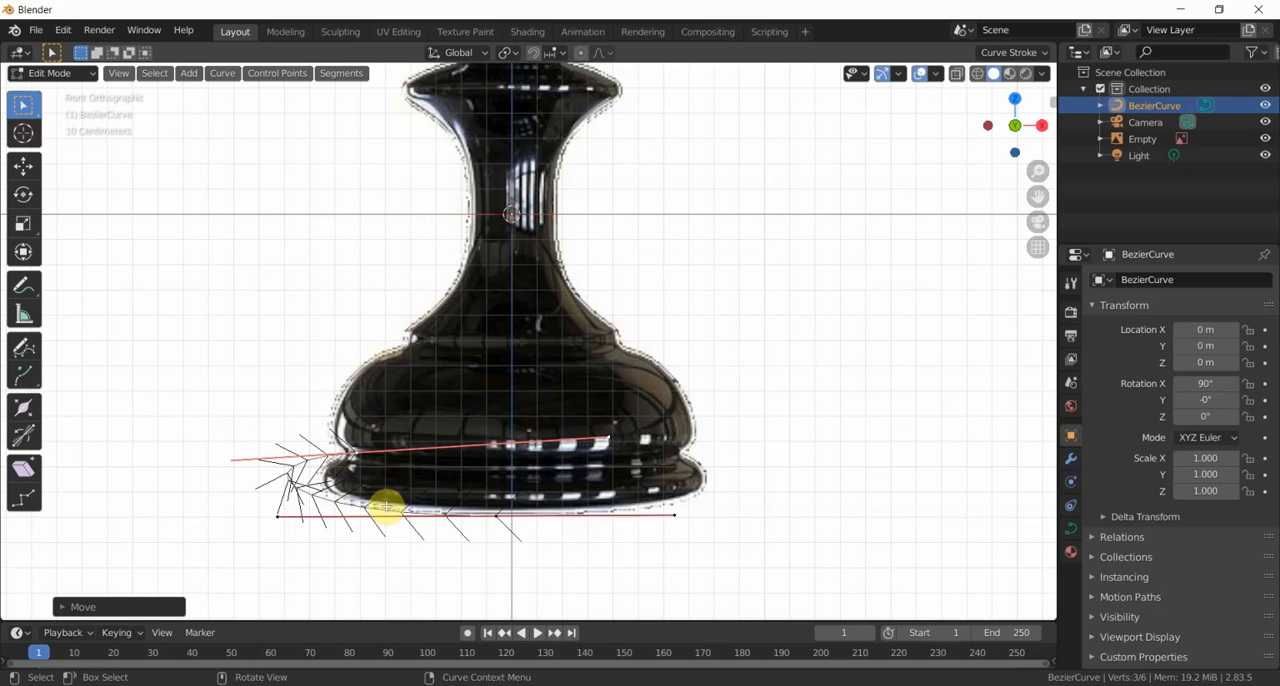
left_click(231, 459)
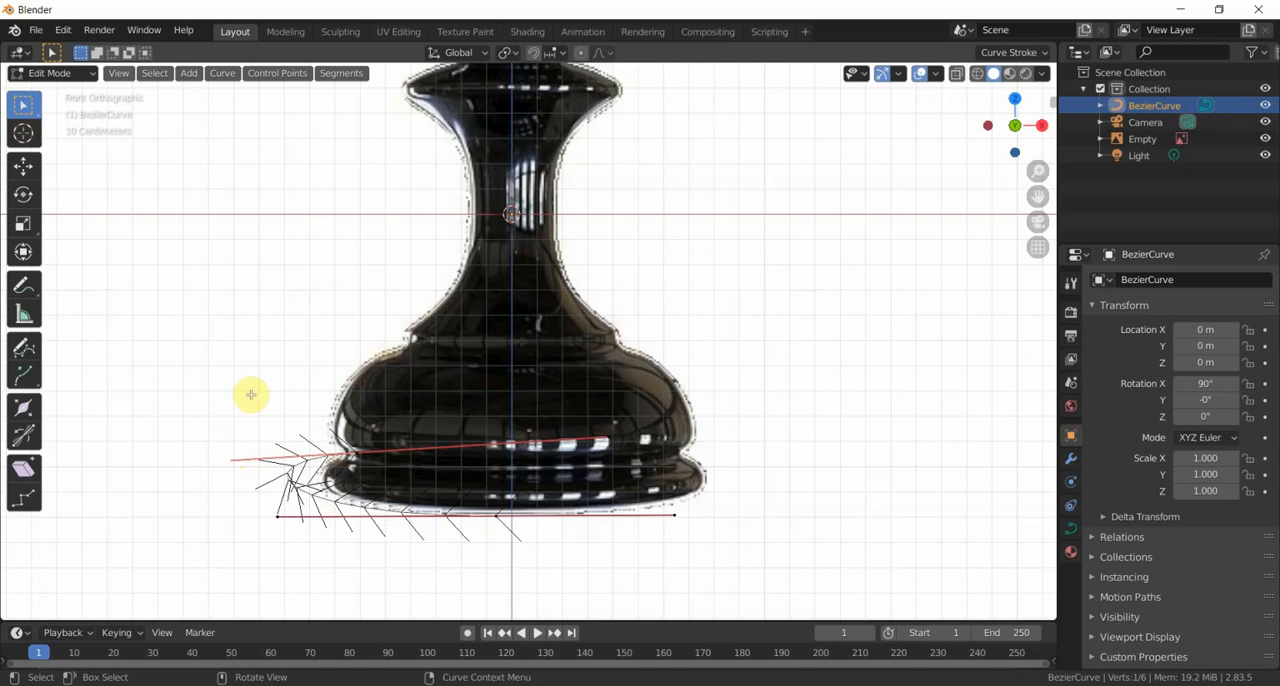
key("g")
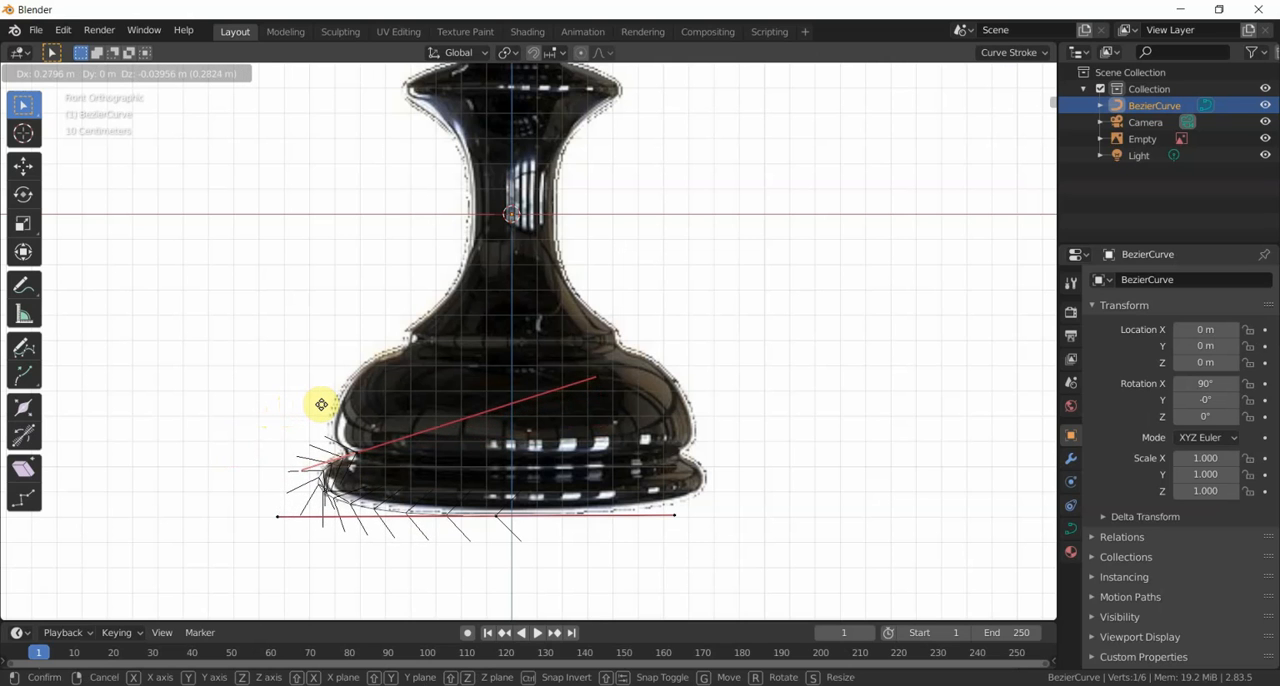
left_click(321, 404)
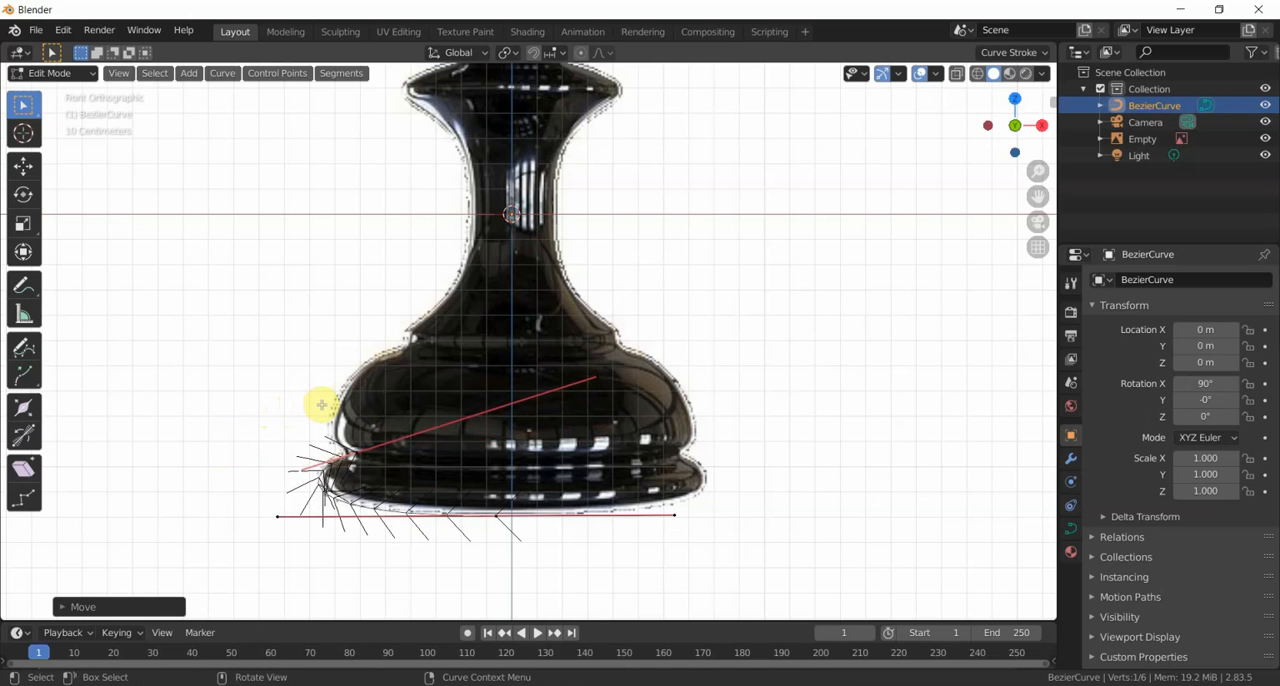
- Nudge the end control point about 0.04 m outward along X to fit the groove above the base rim
left_click(354, 452)
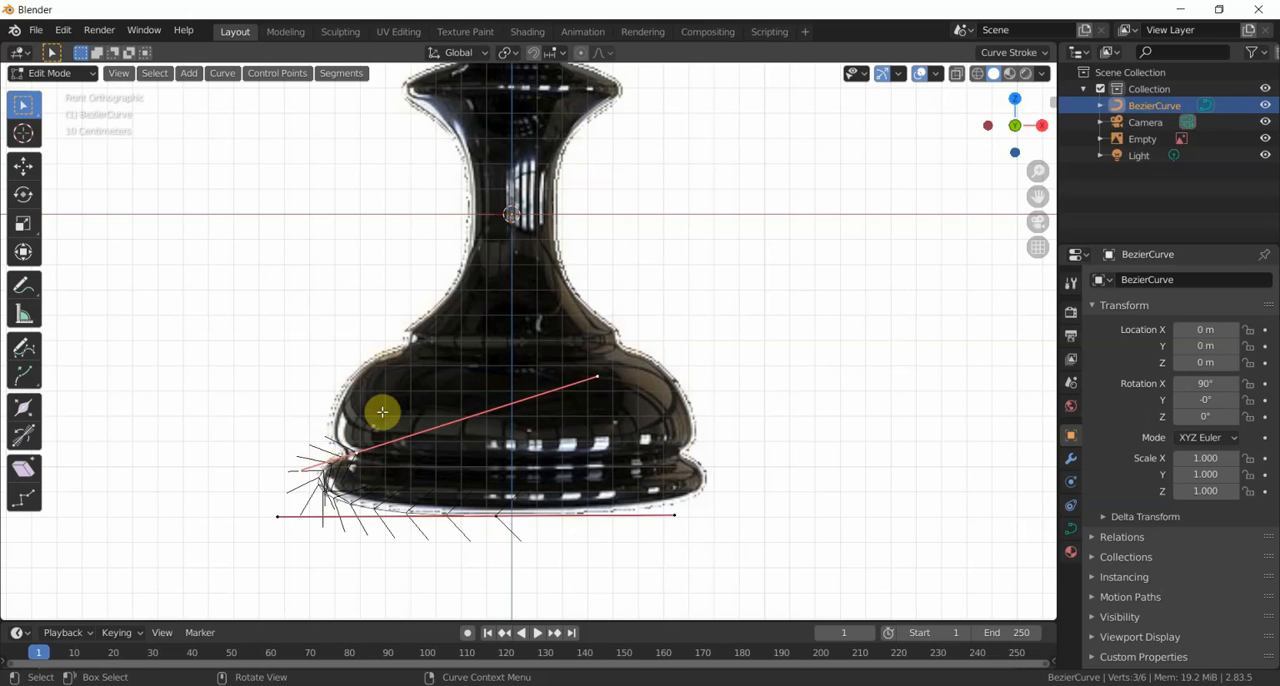
key("g")
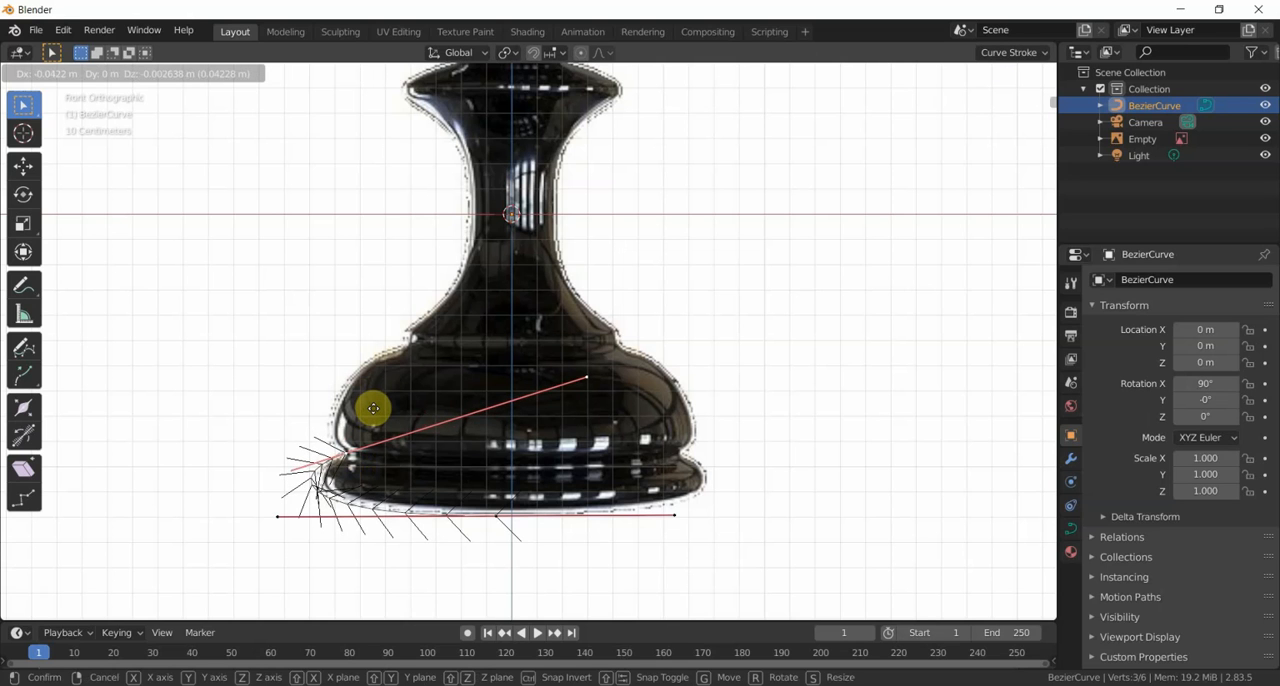
left_click(373, 408)
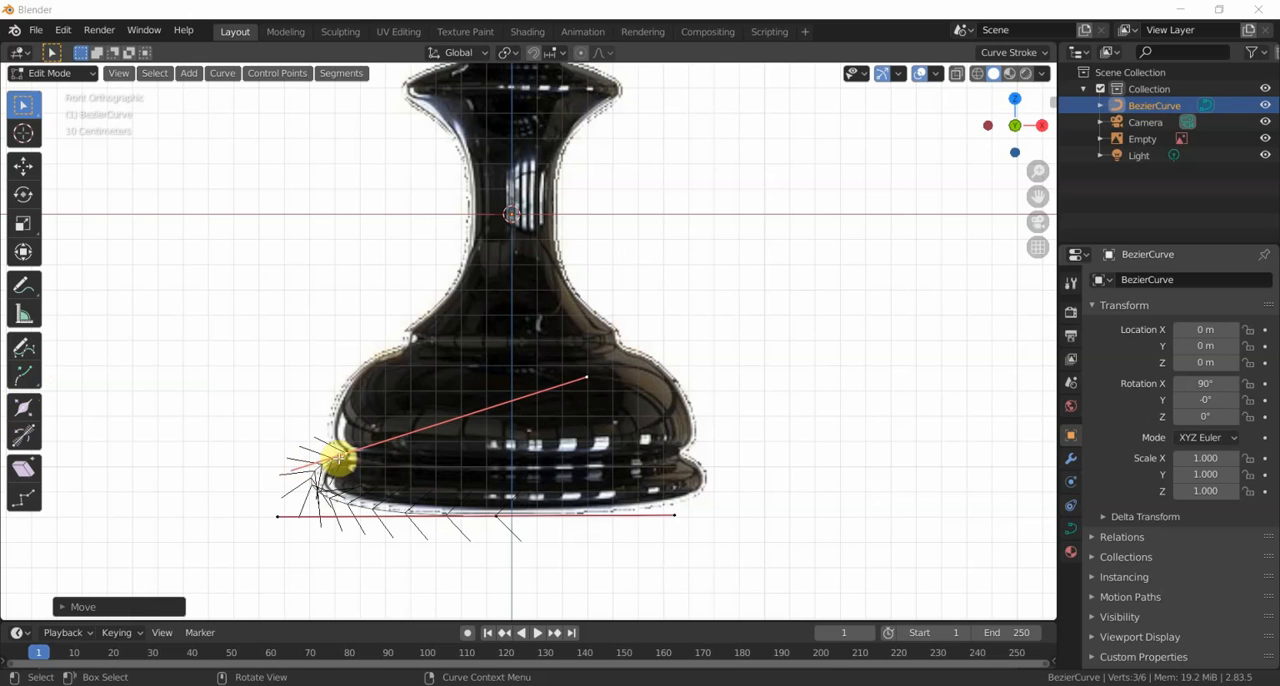
- Extrude a new control point from the groove point, then move it about 0.26 m inward and 0.17 m up to the collar's height
scroll(345, 461, "up", 1)
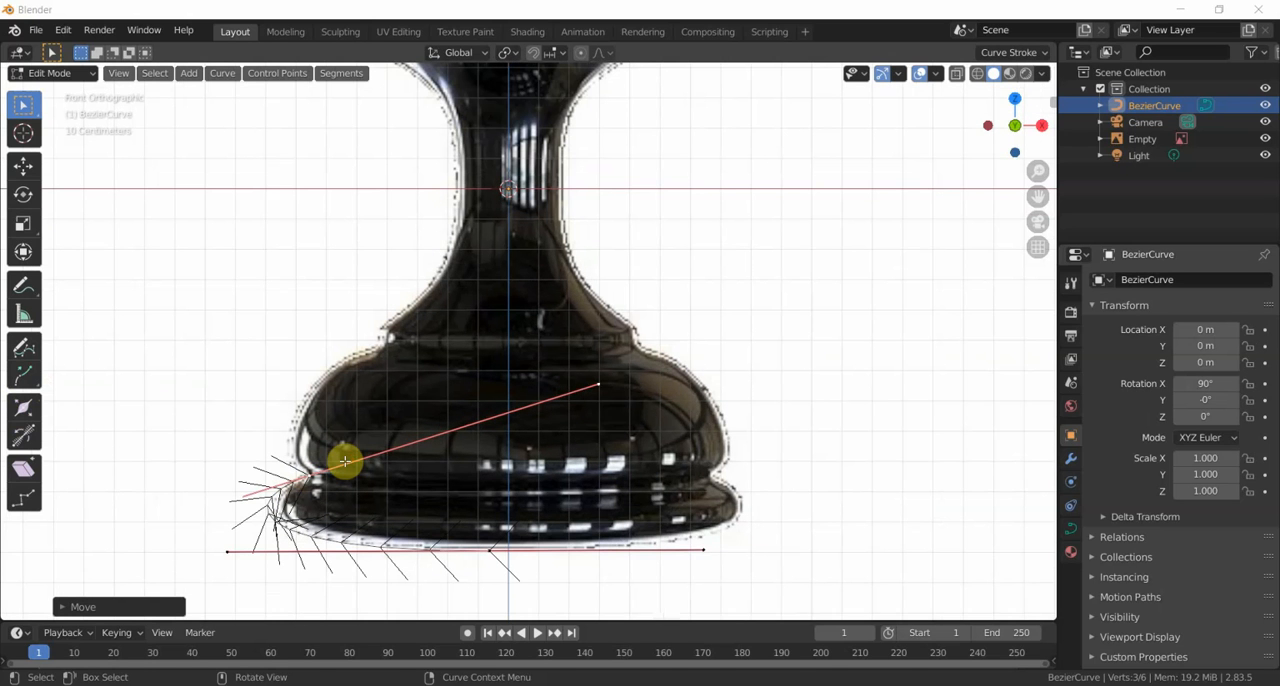
scroll(345, 461, "up", 1)
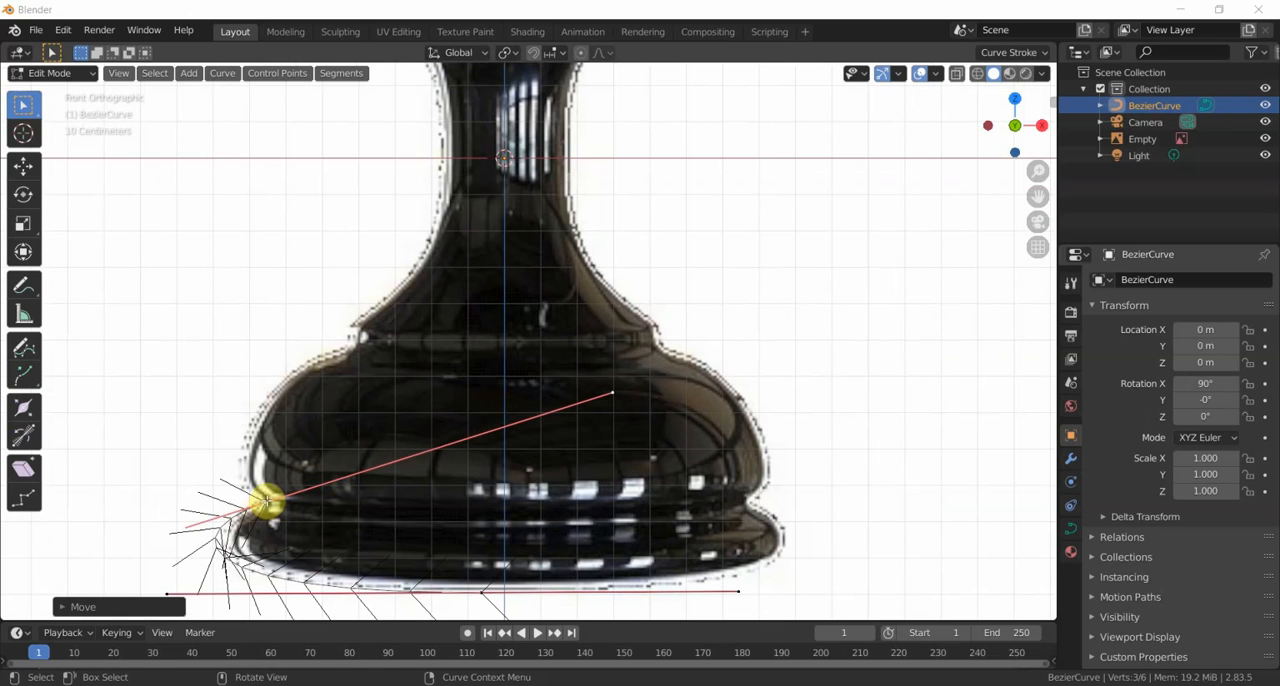
left_click(262, 505)
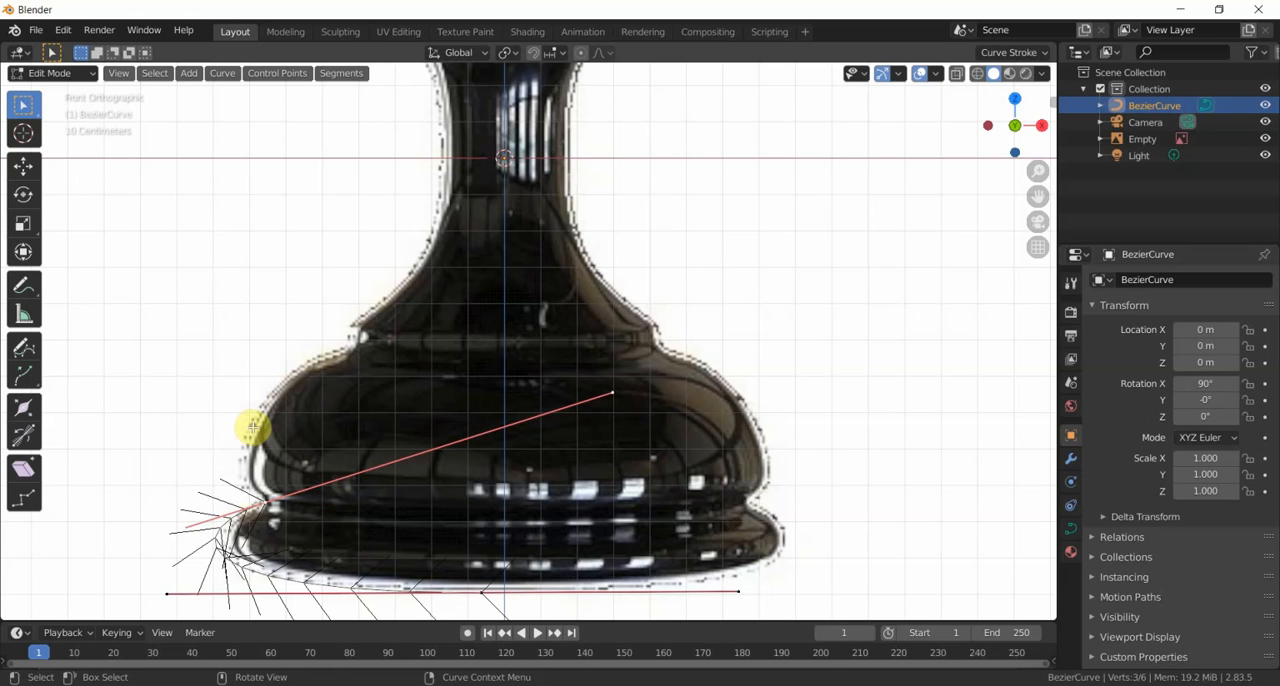
key("e")
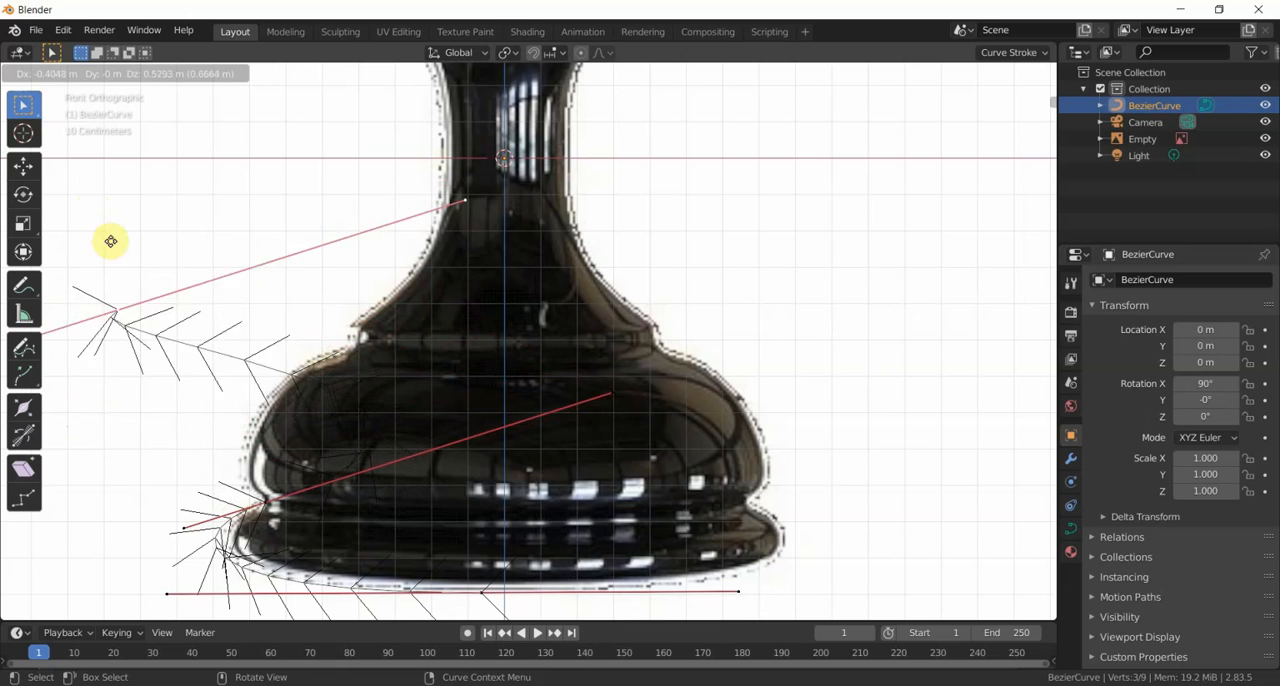
left_click(154, 320)
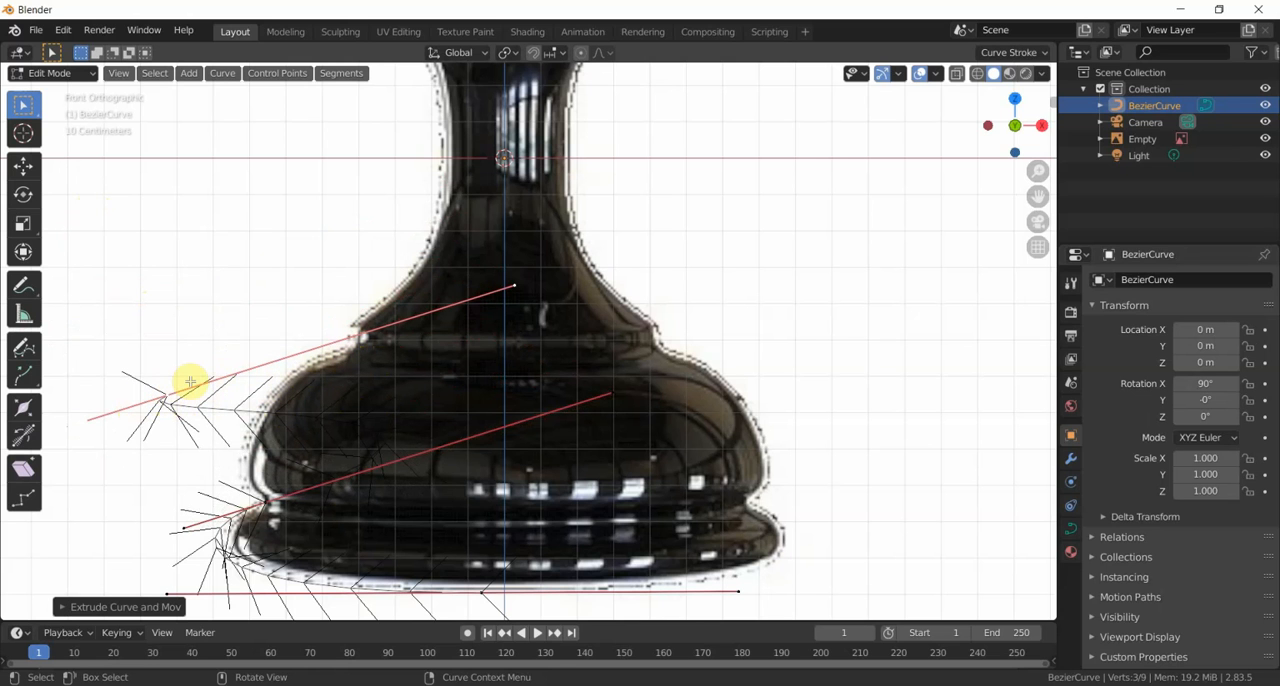
key("g")
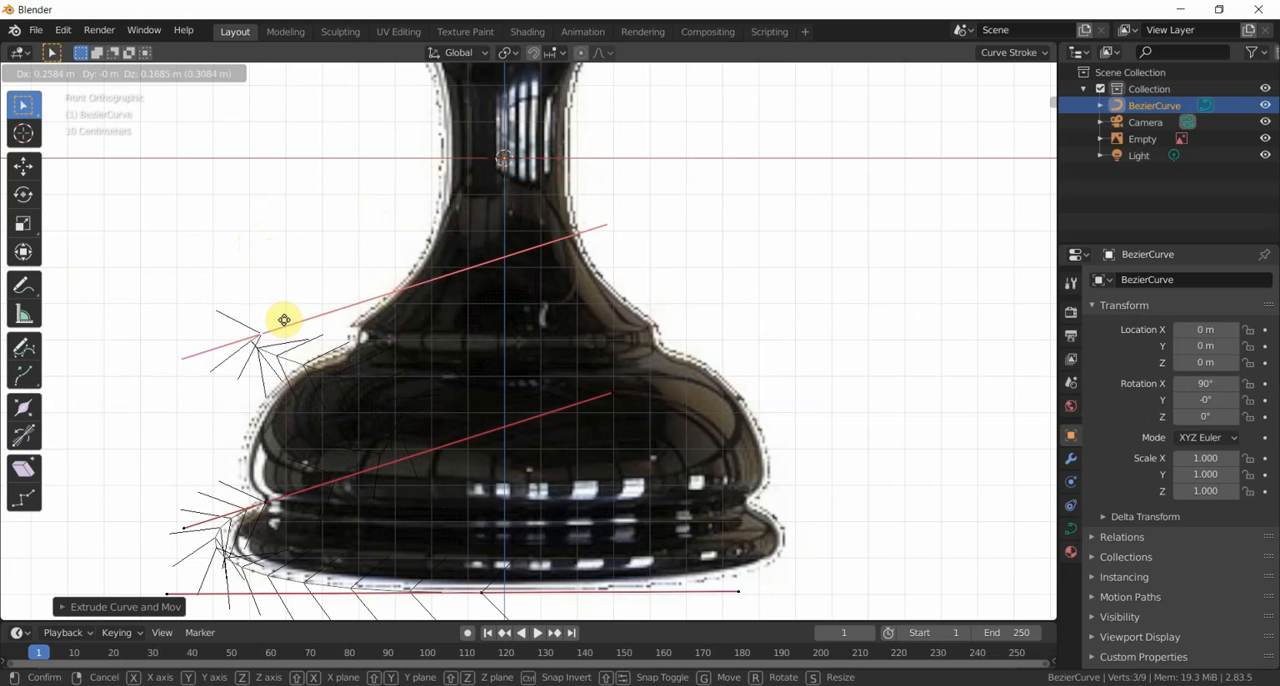
left_click(286, 320)
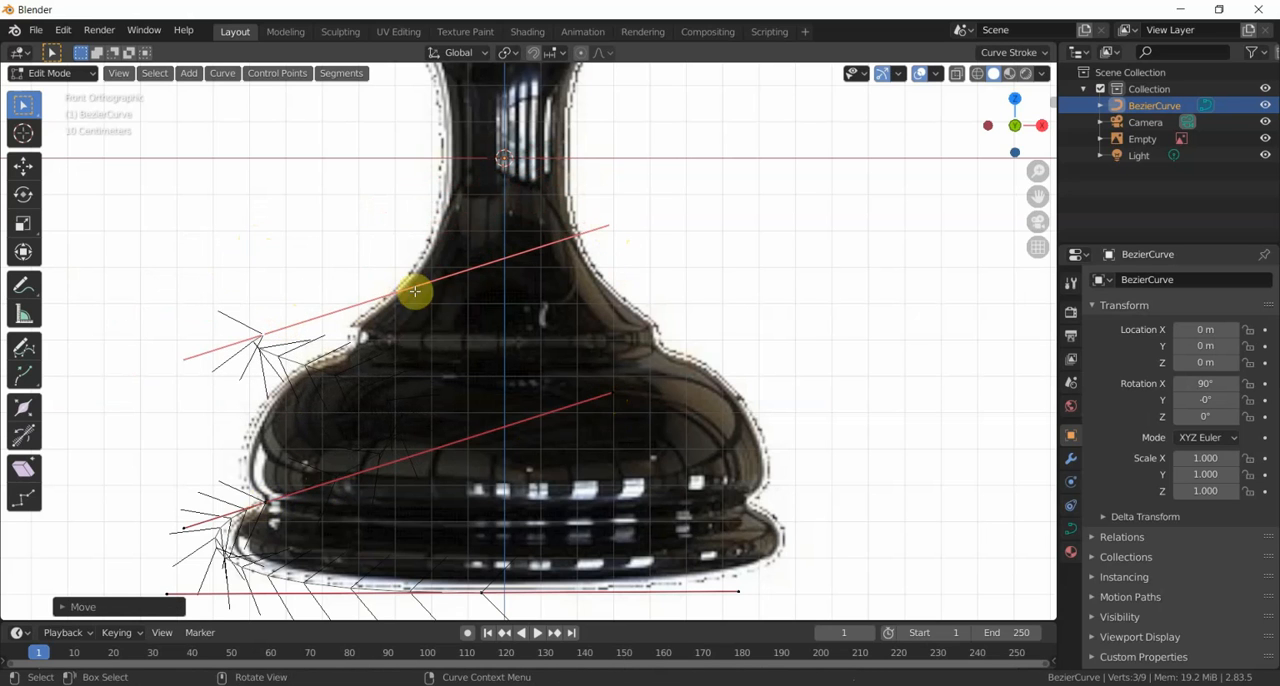
- Move the new end point's inner handle about 1.15 m outward and 0.29 m down so both handles lie horizontal
left_click(608, 226)
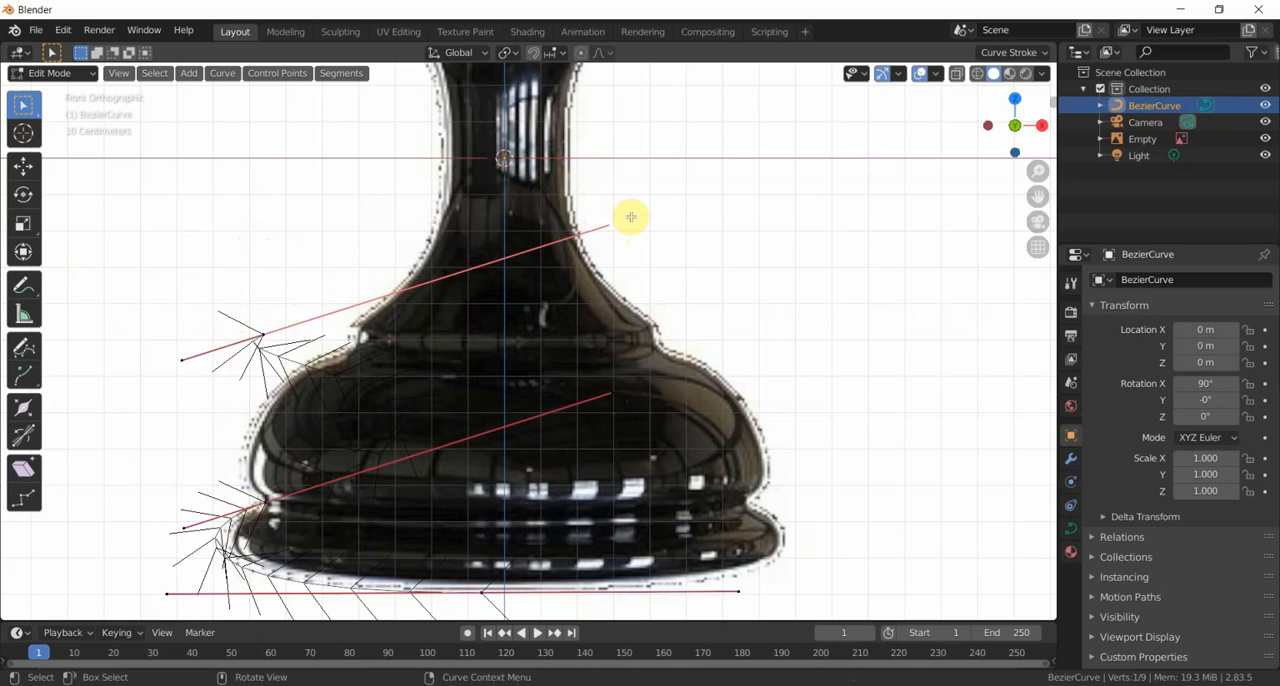
key("g")
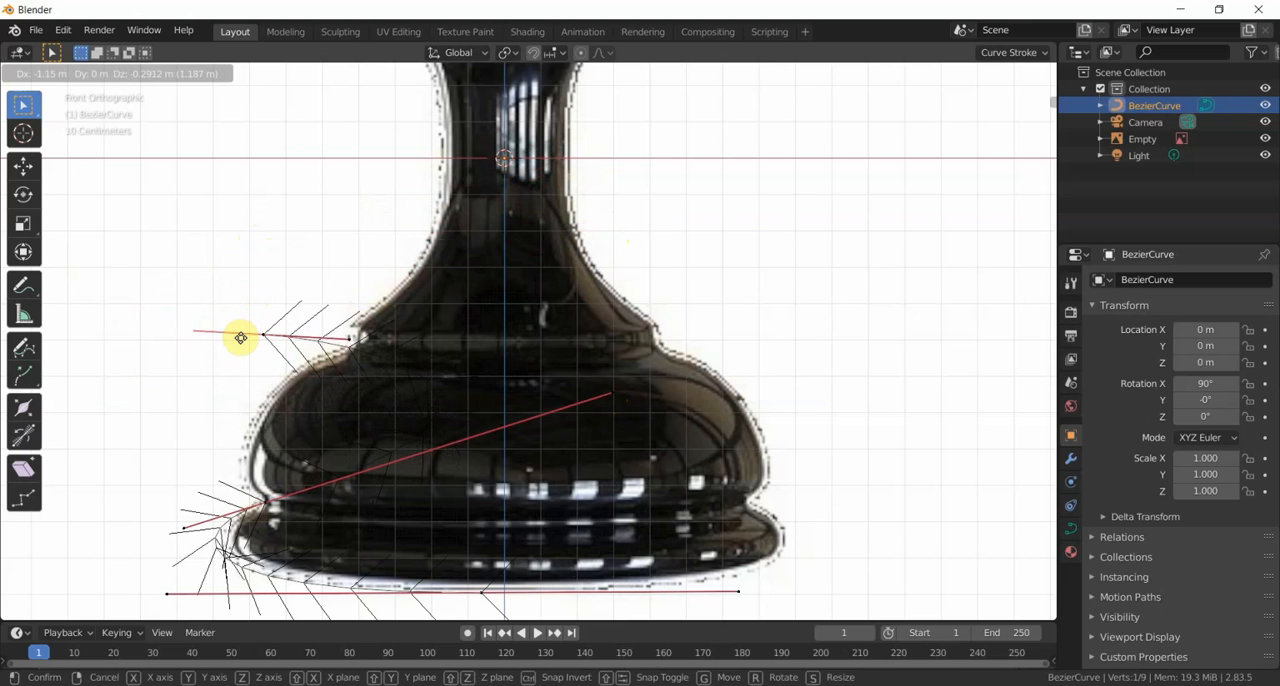
left_click(239, 341)
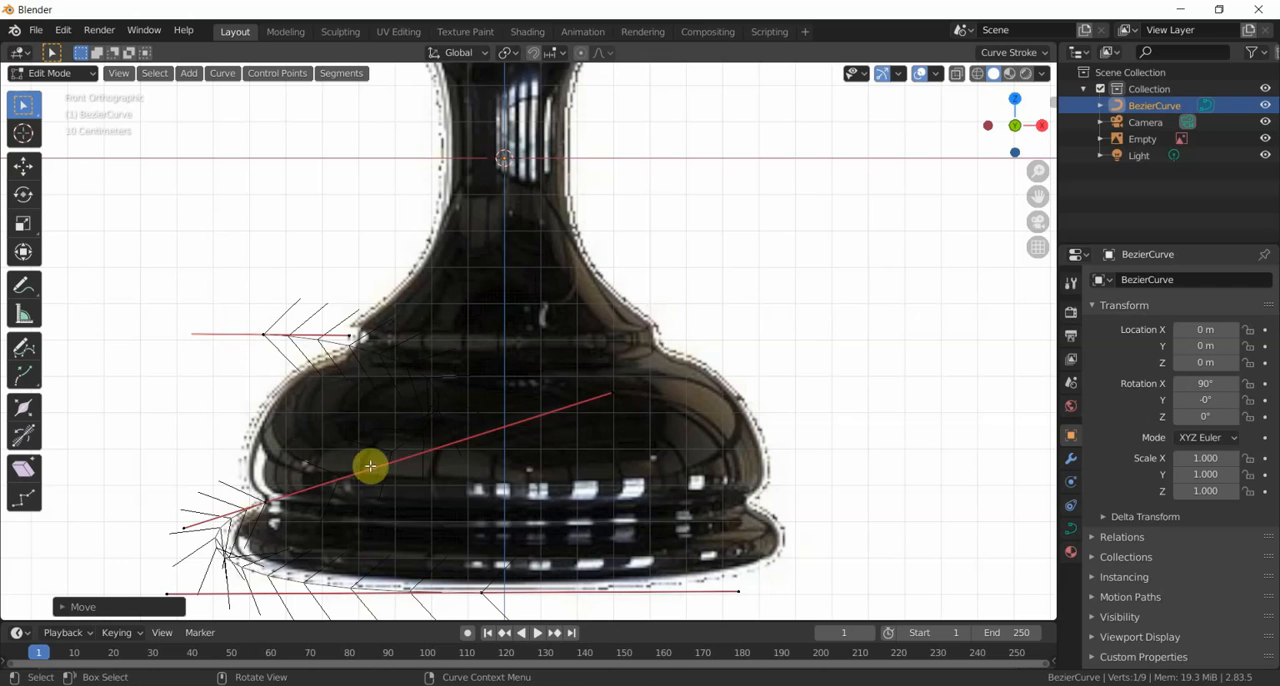
- Pull the top end point's handle nearest the collar about 0.87 m outward and 0.31 m down
left_click(431, 451)
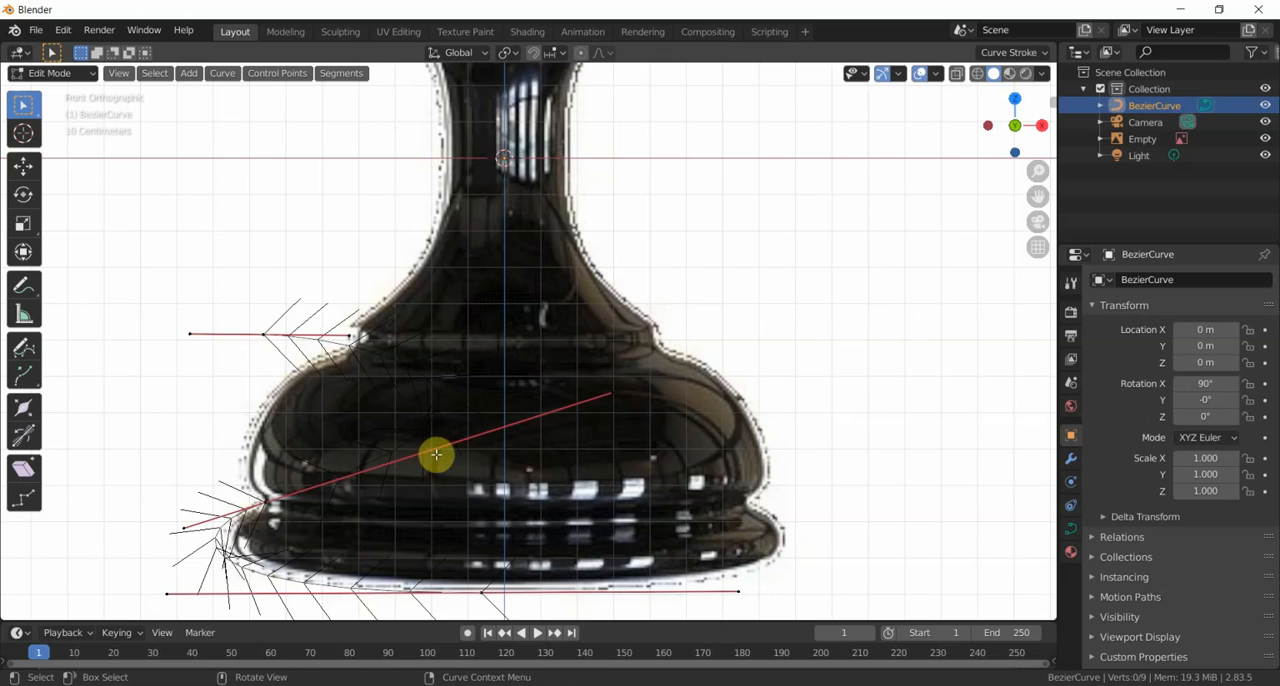
left_click(265, 503)
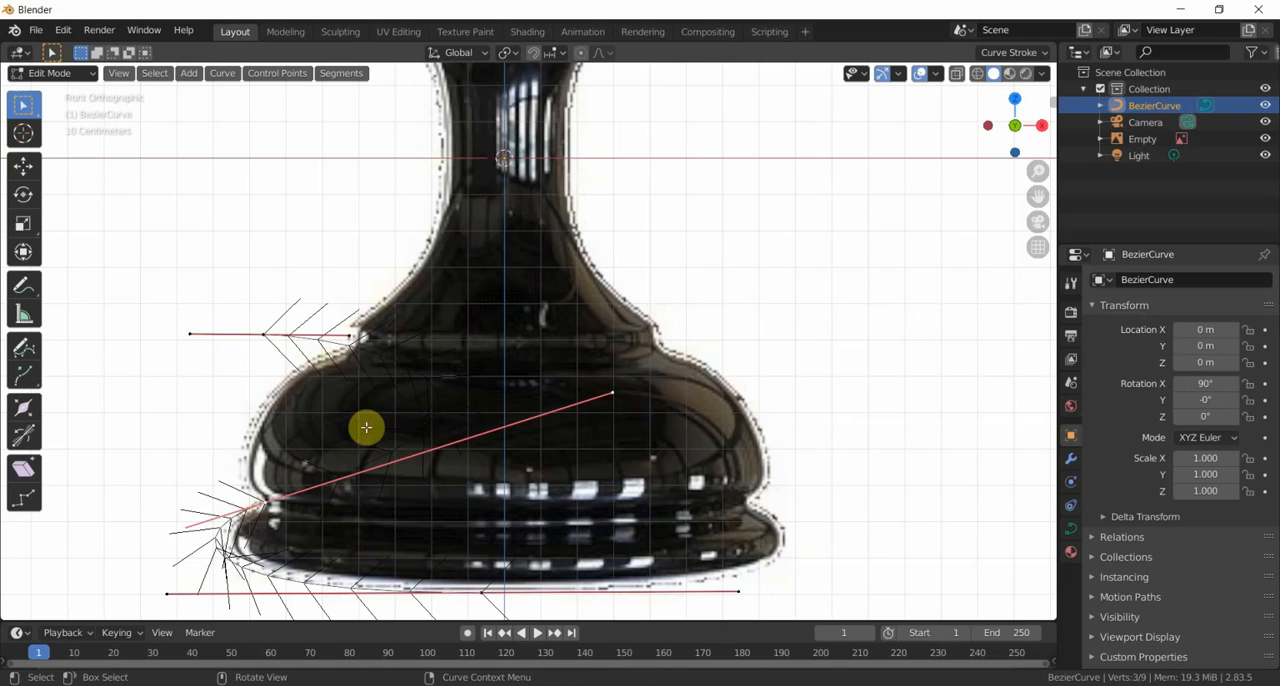
left_click(350, 340)
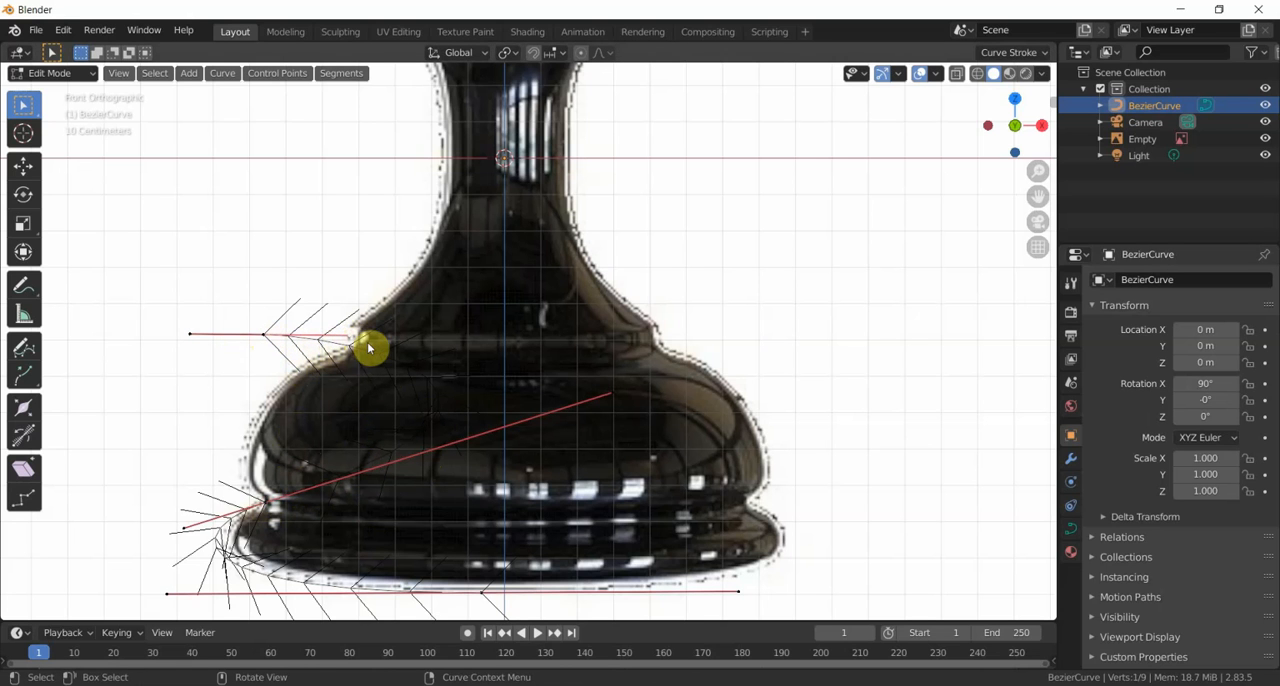
key("g")
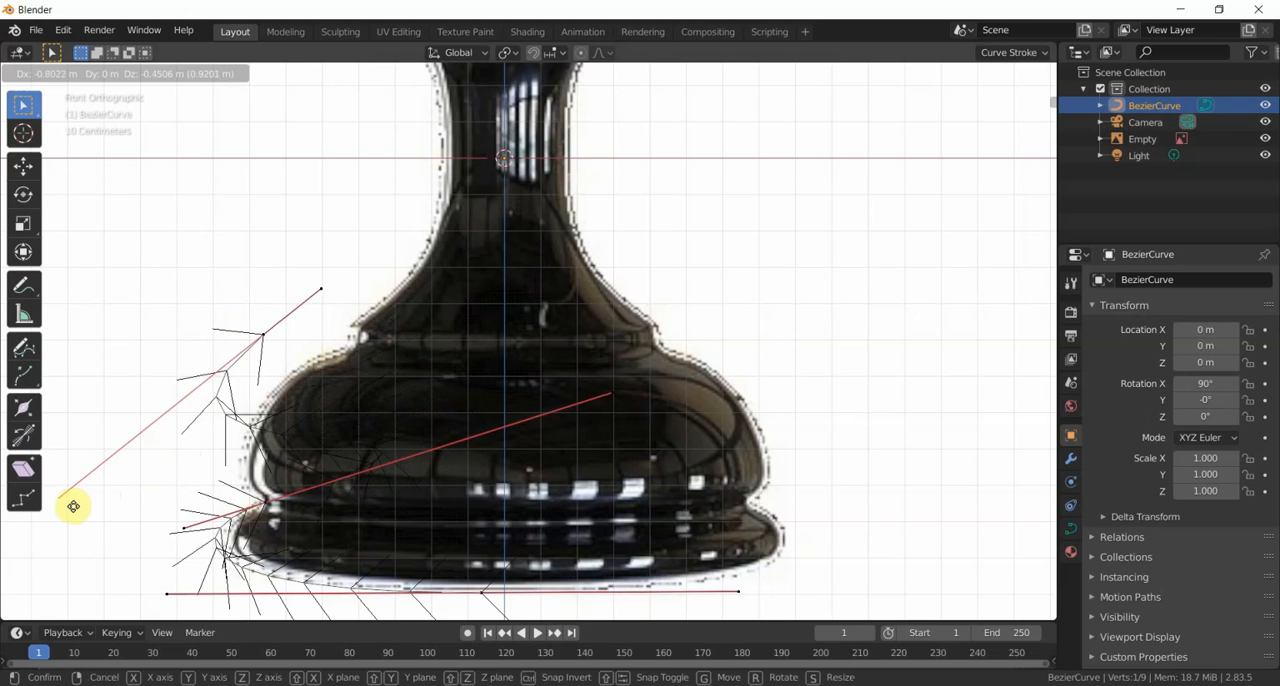
left_click(50, 457)
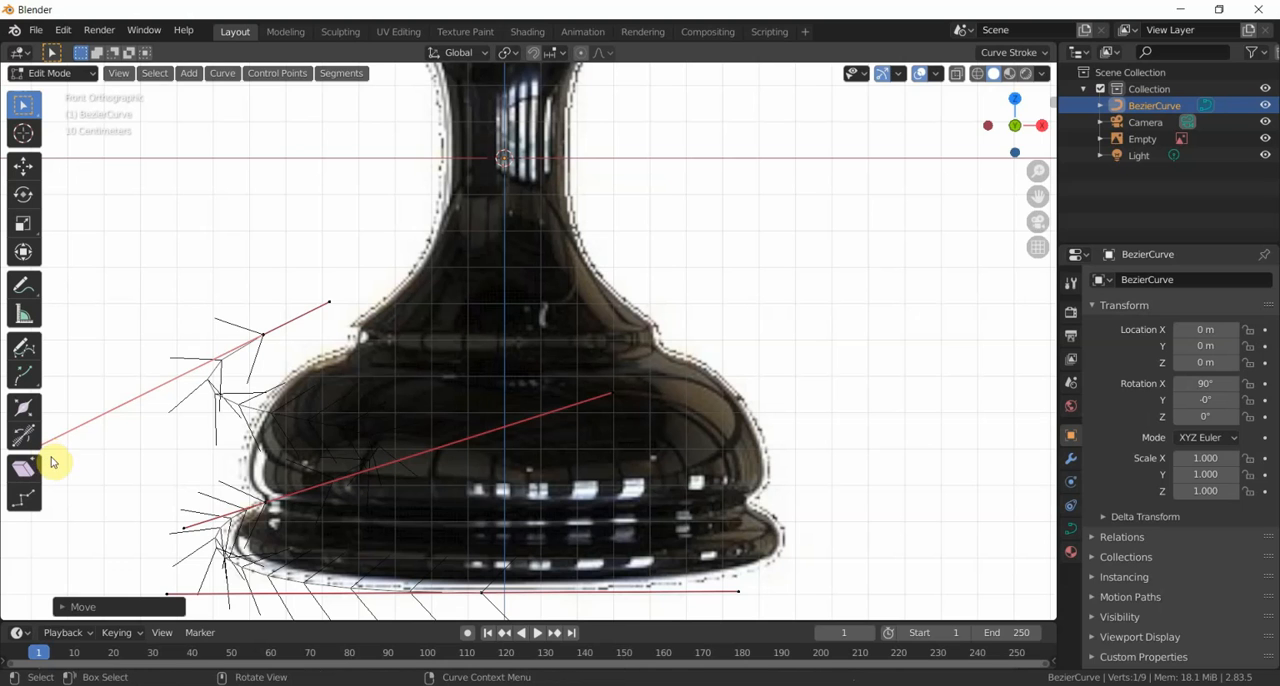
- Shift the groove control point outward beyond the piece's left edge and shorten its inner handle to reshape the curve above it
left_click(267, 503)
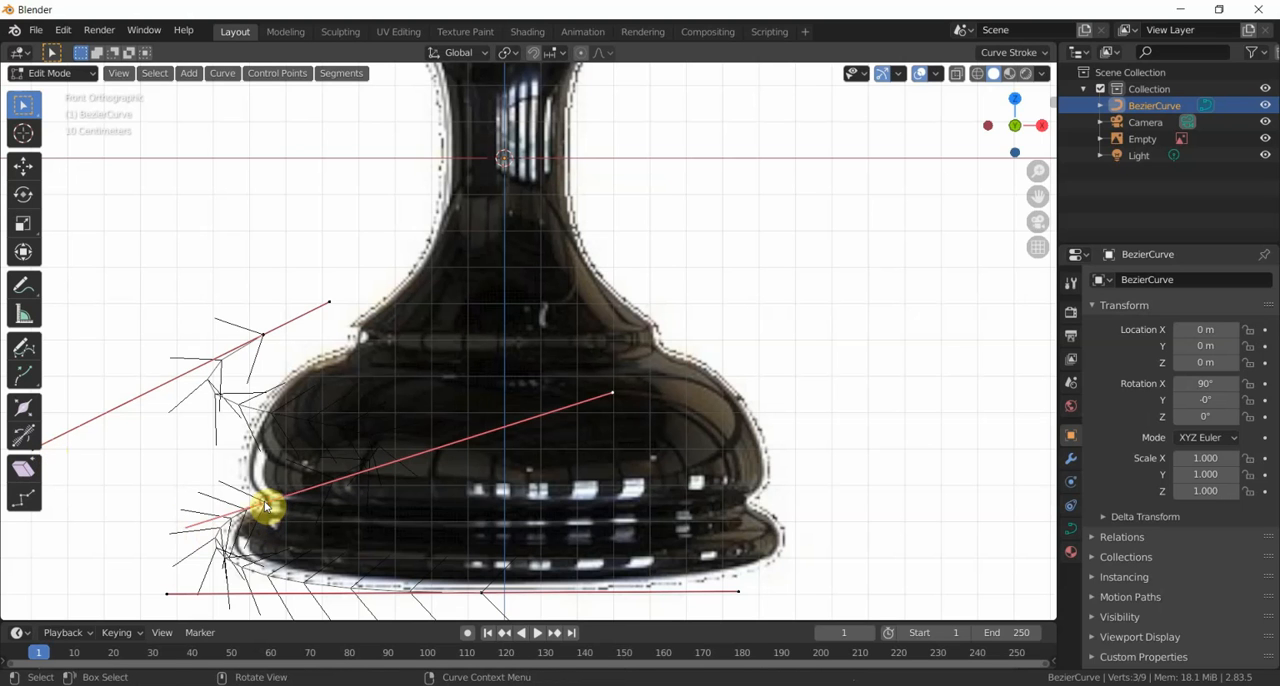
key("g")
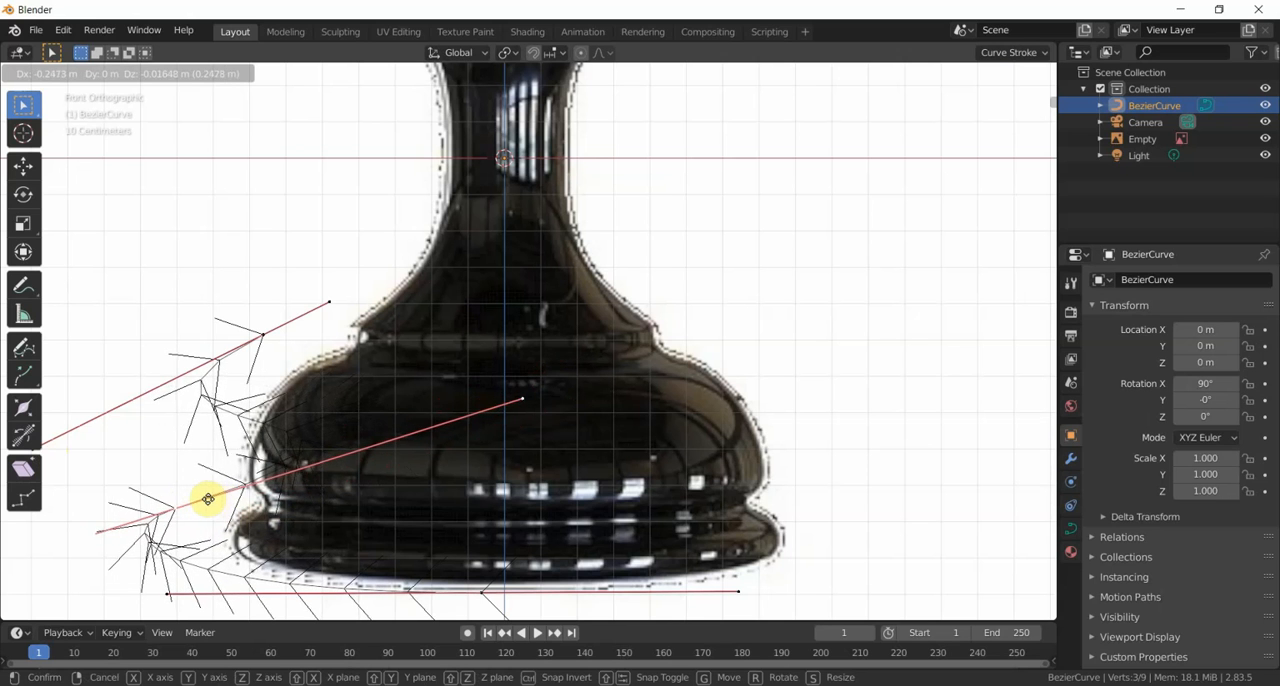
left_click(182, 503)
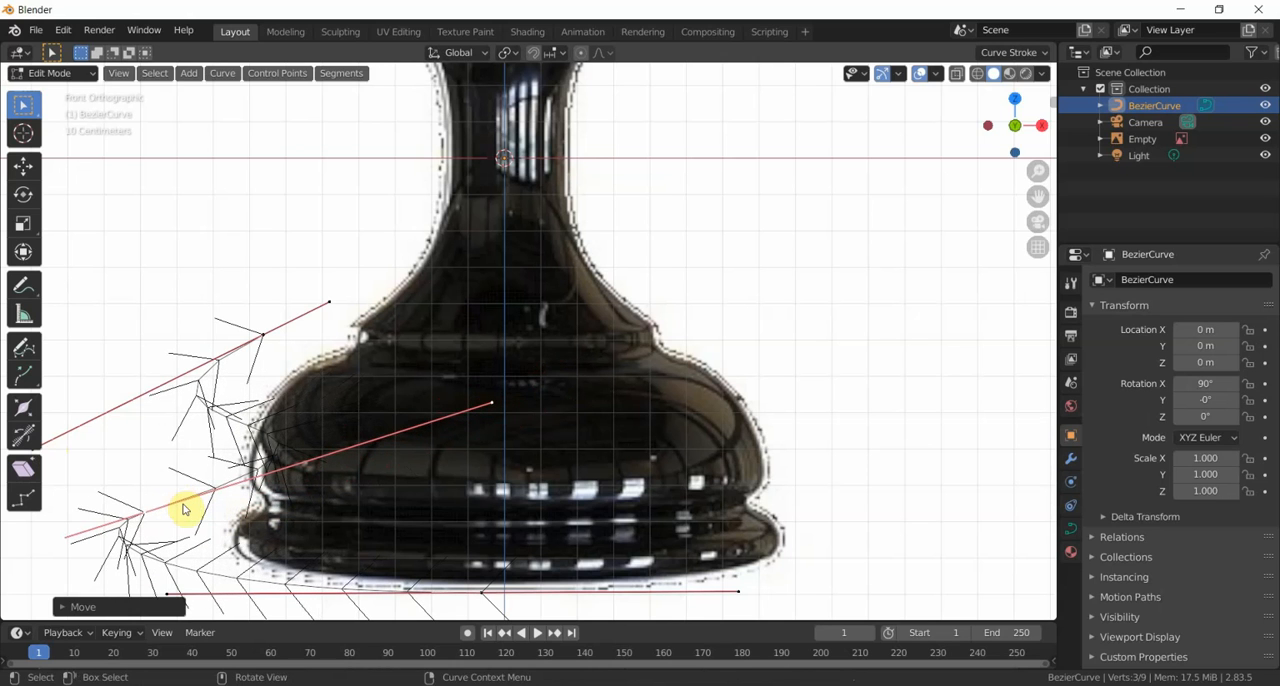
left_click(491, 405)
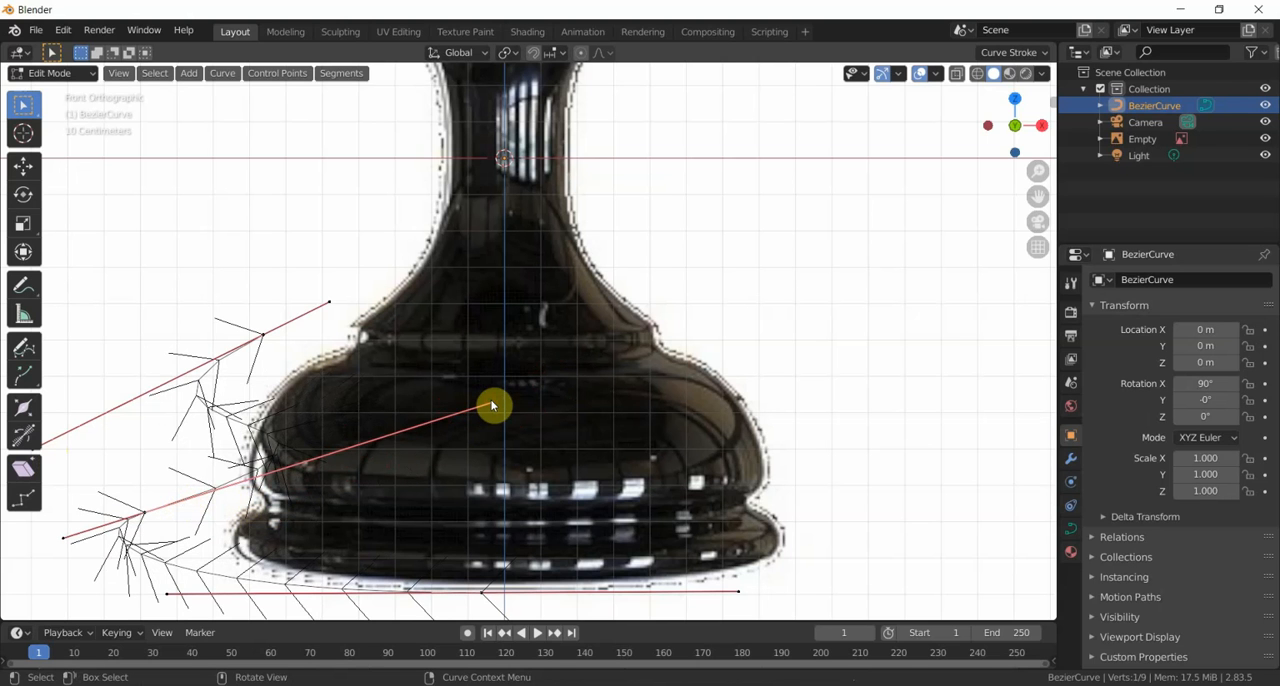
key("g")
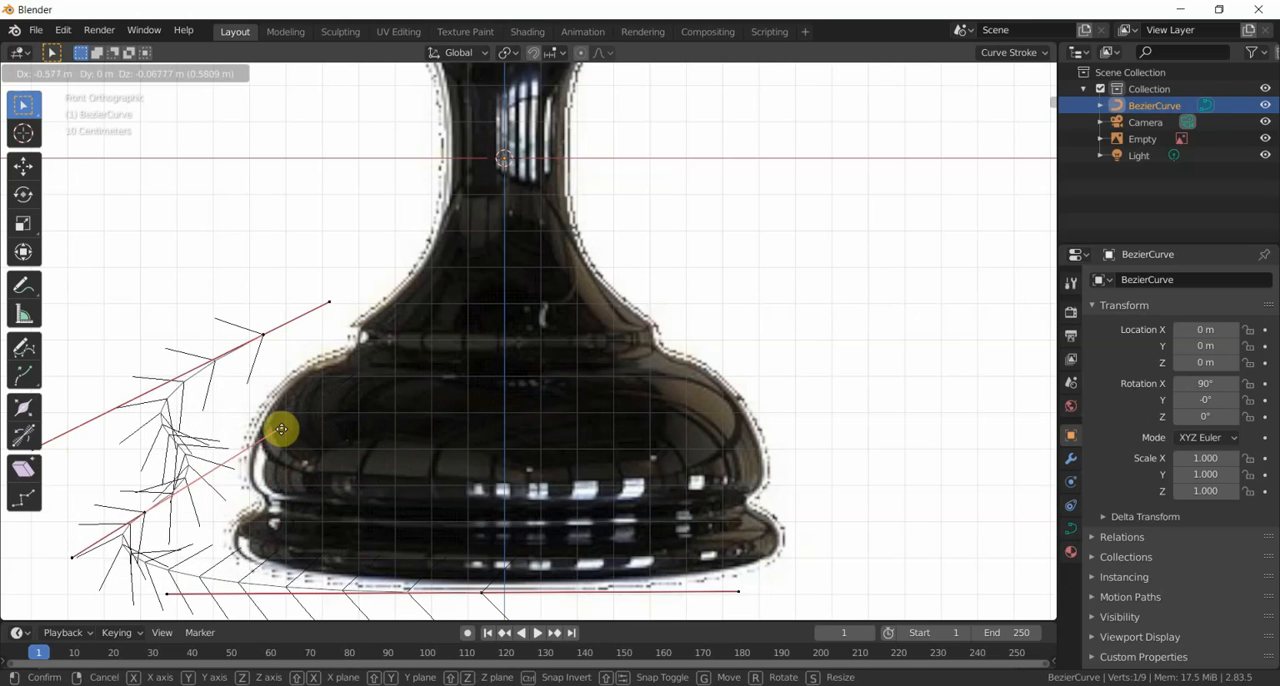
left_click(320, 445)
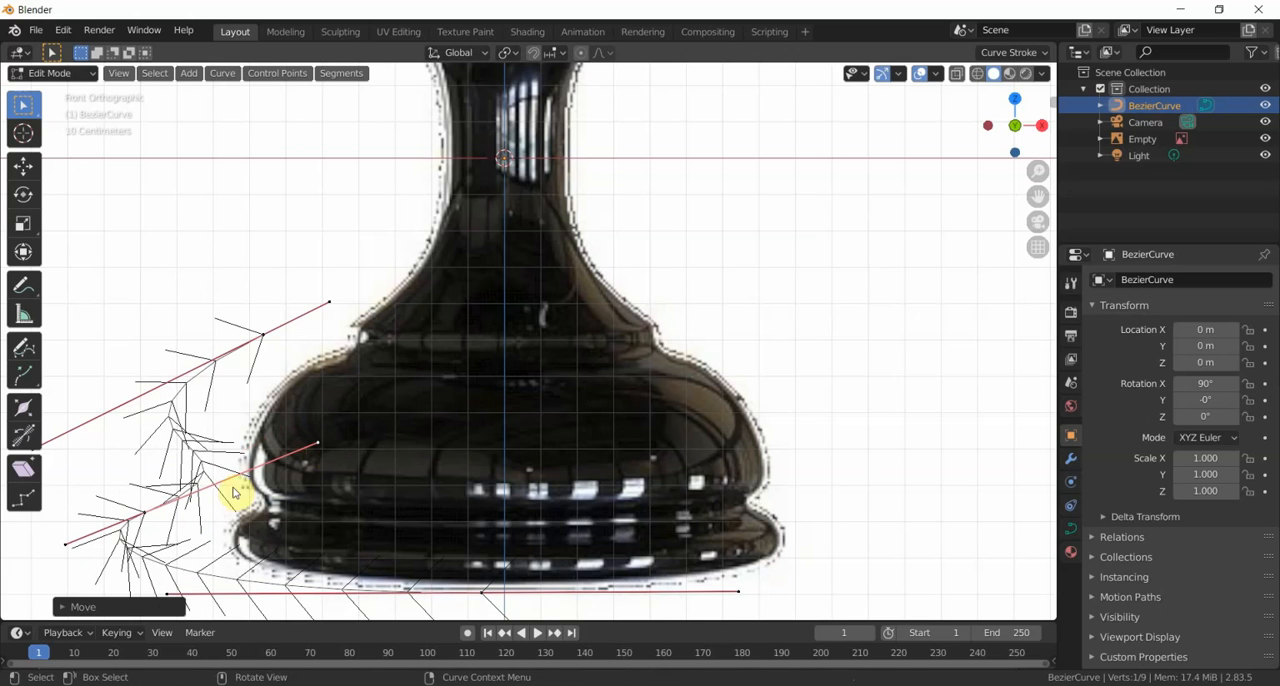
- Move the groove control point about 0.24 m back inward and lower the top end point about 0.14 m onto the body's upper left edge
left_click(143, 516)
key("g")
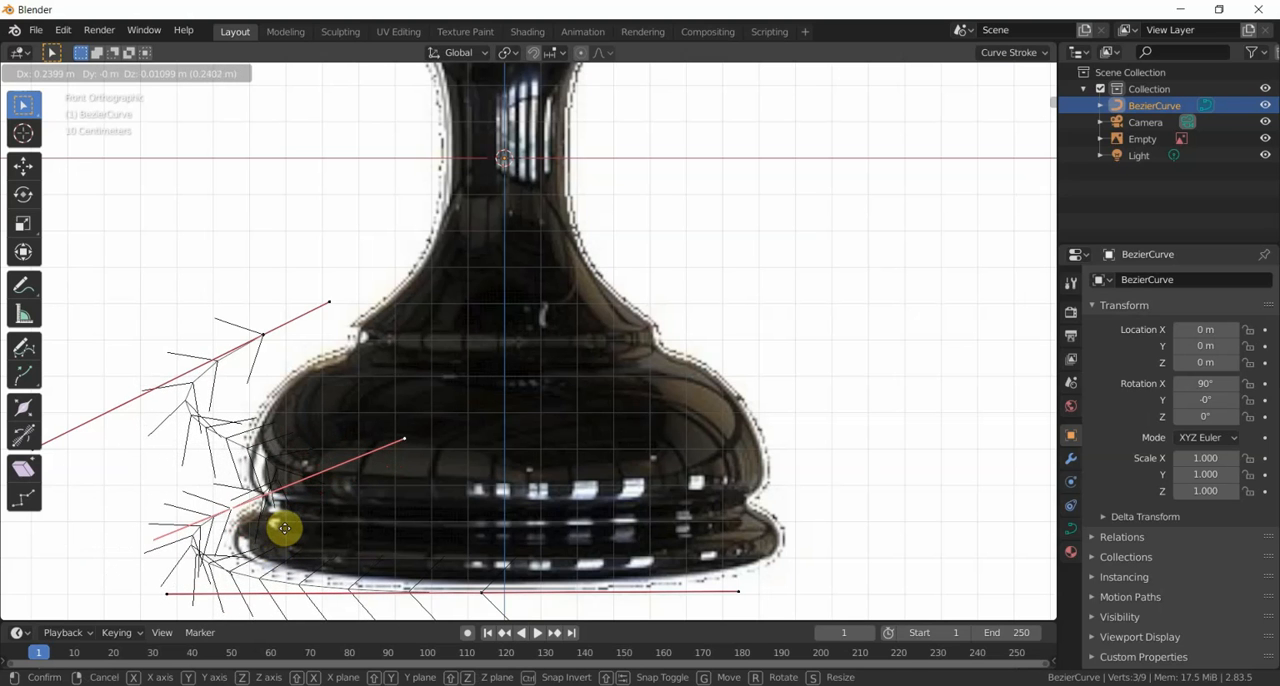
left_click(285, 527)
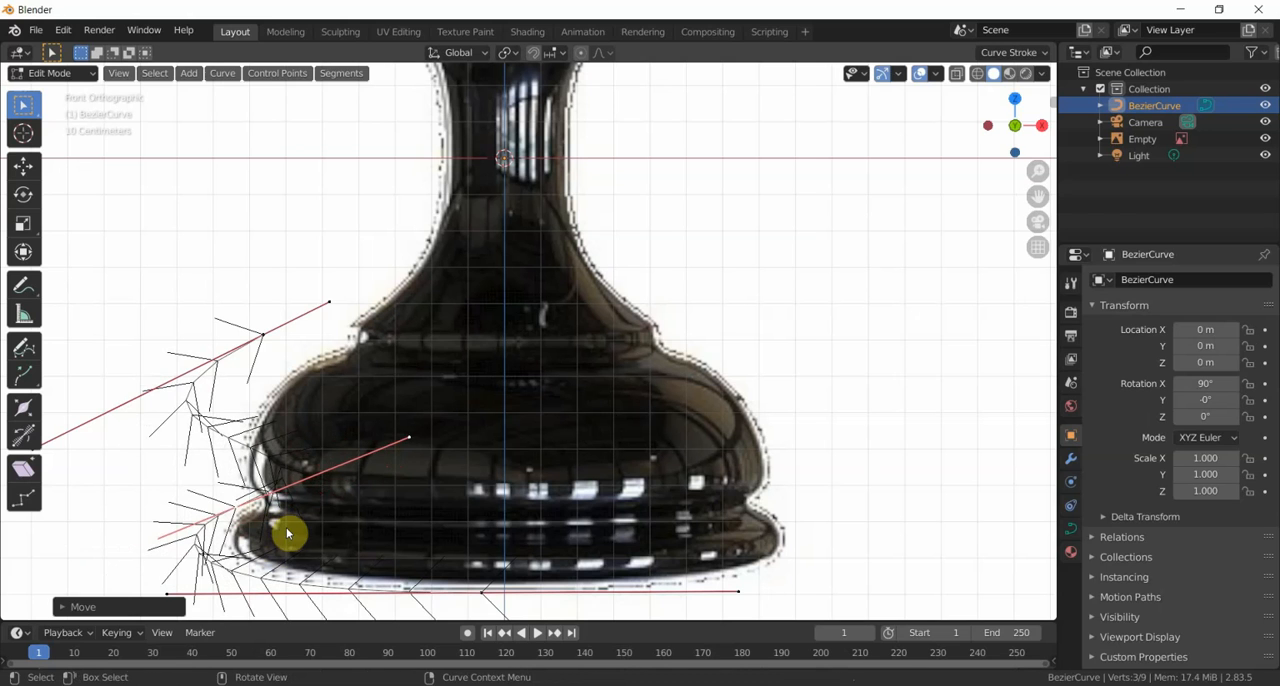
left_click(265, 341)
key("g")
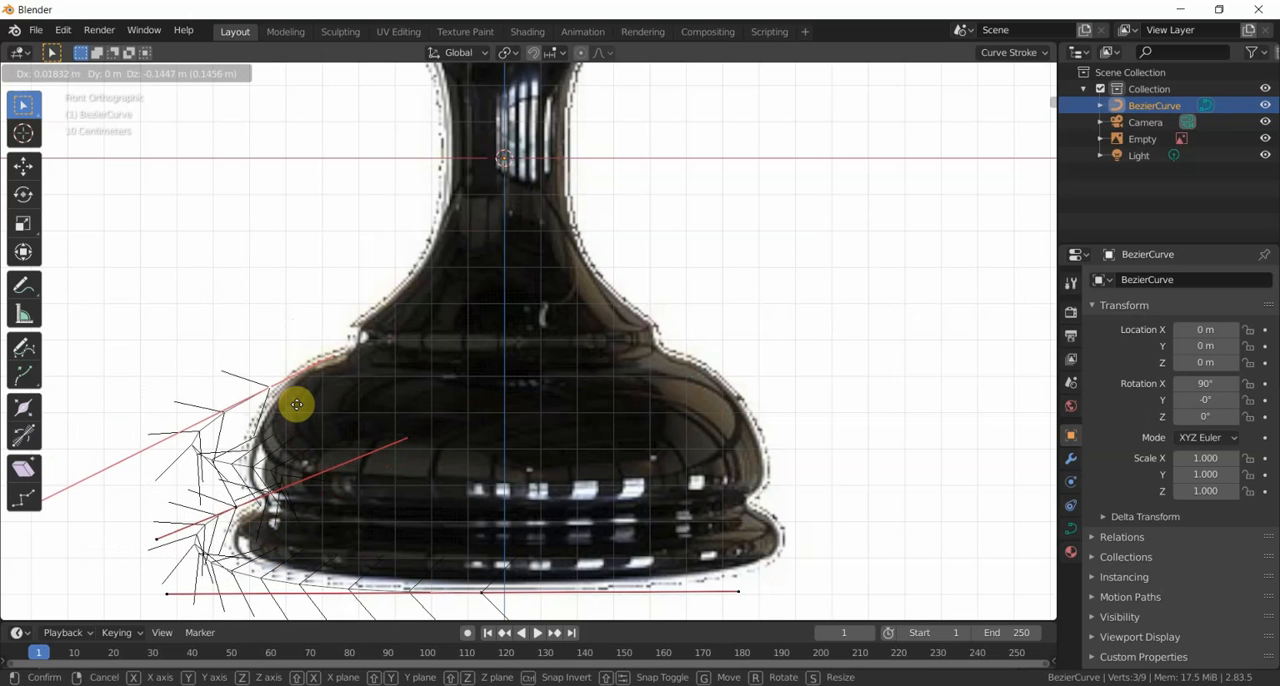
left_click(298, 407)
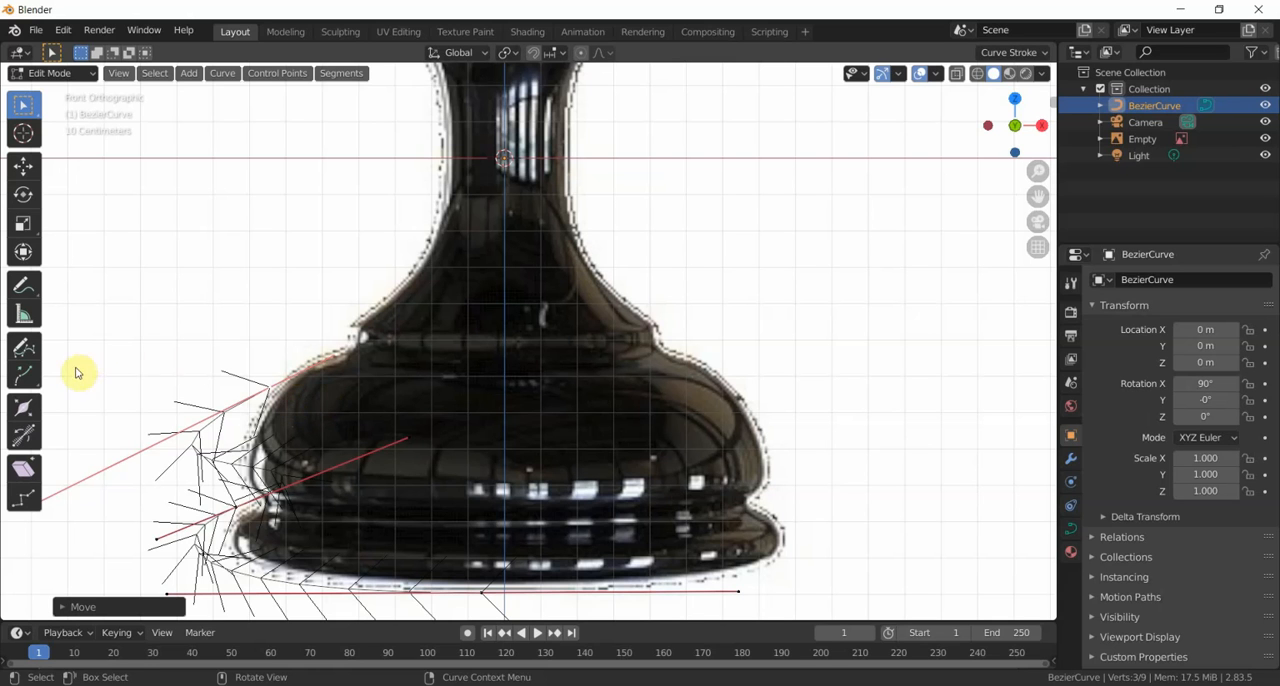
- Draw a freehand Bezier spline with the Draw tool along the left edge from the collar up to the narrow neck
left_click(30, 349)
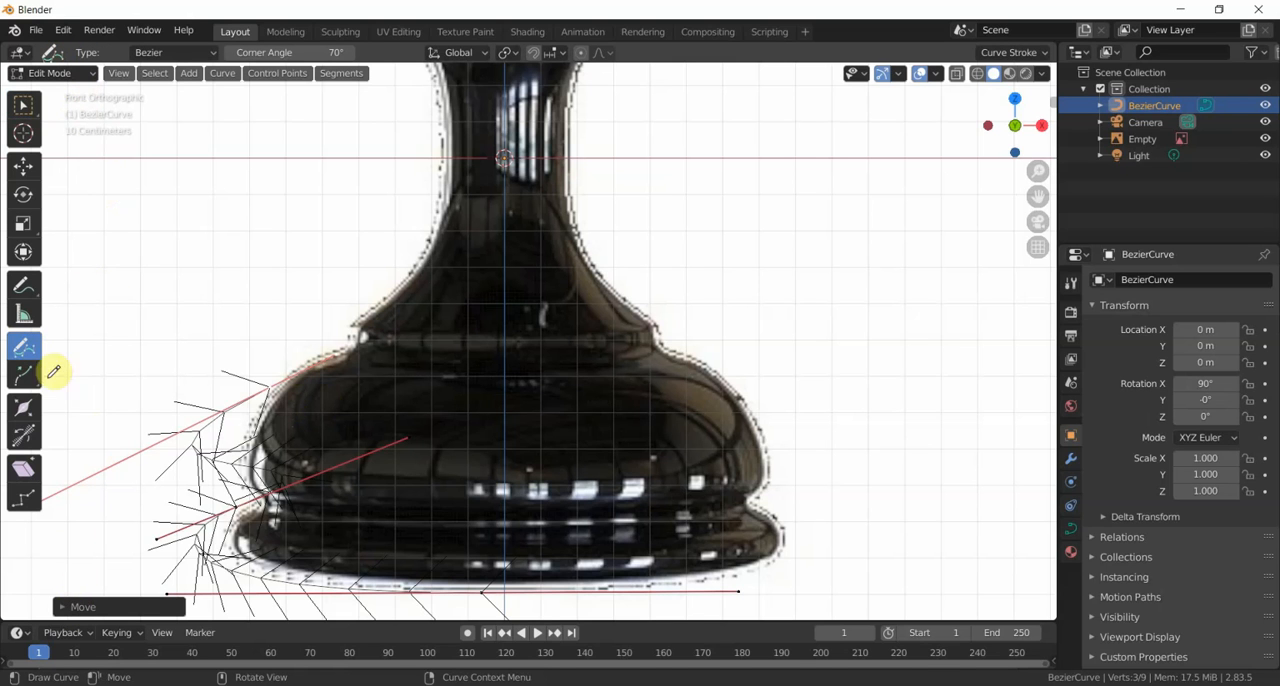
mouse_move(310, 382)
left_mouse_down()
mouse_move(357, 318)
mouse_move(431, 258)
left_mouse_up()
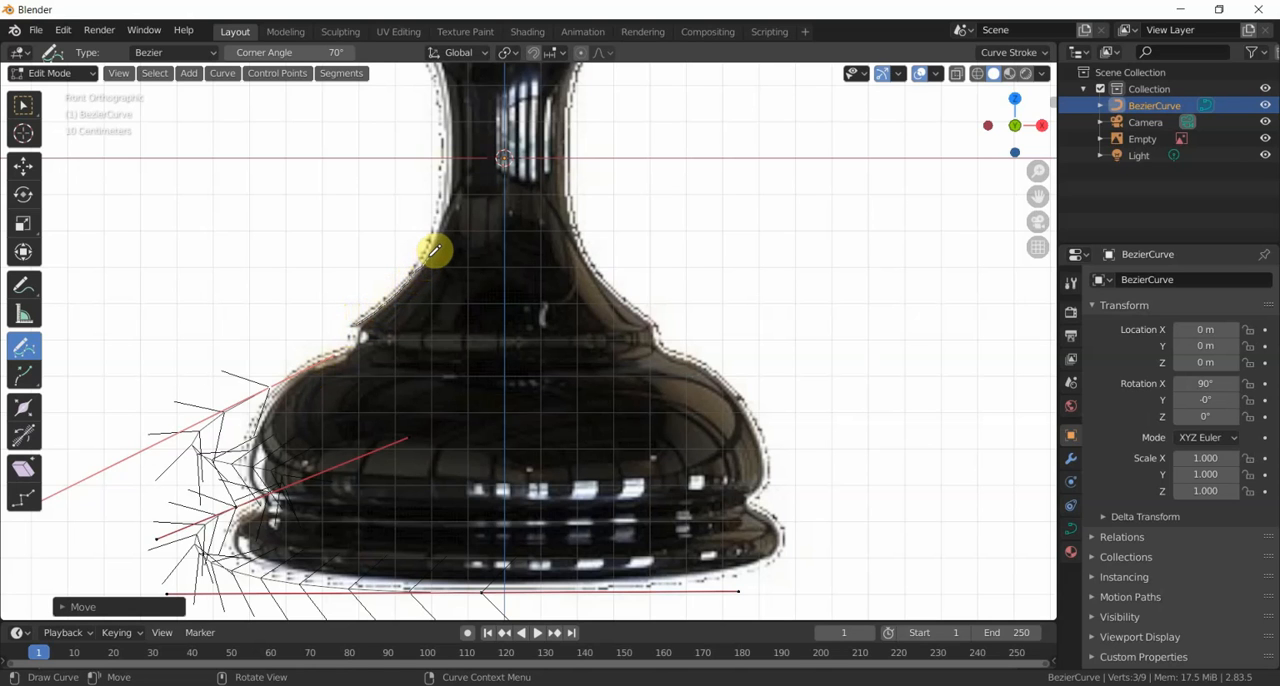
mouse_move(440, 243)
left_mouse_down()
mouse_move(460, 189)
mouse_move(458, 137)
left_mouse_up()
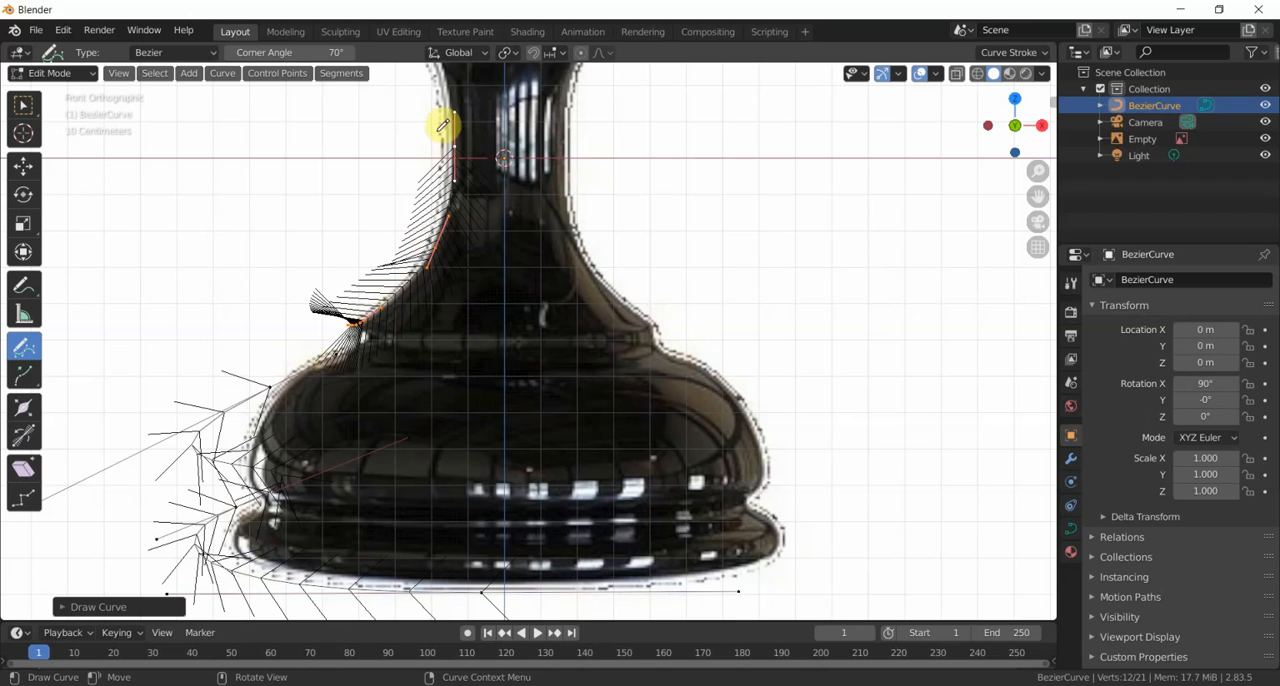
- Draw a second freehand spline along the left edge between the narrow neck and the tip of the flared upper ring
scroll(362, 212, "down", 1)
scroll(362, 210, "down", 1)
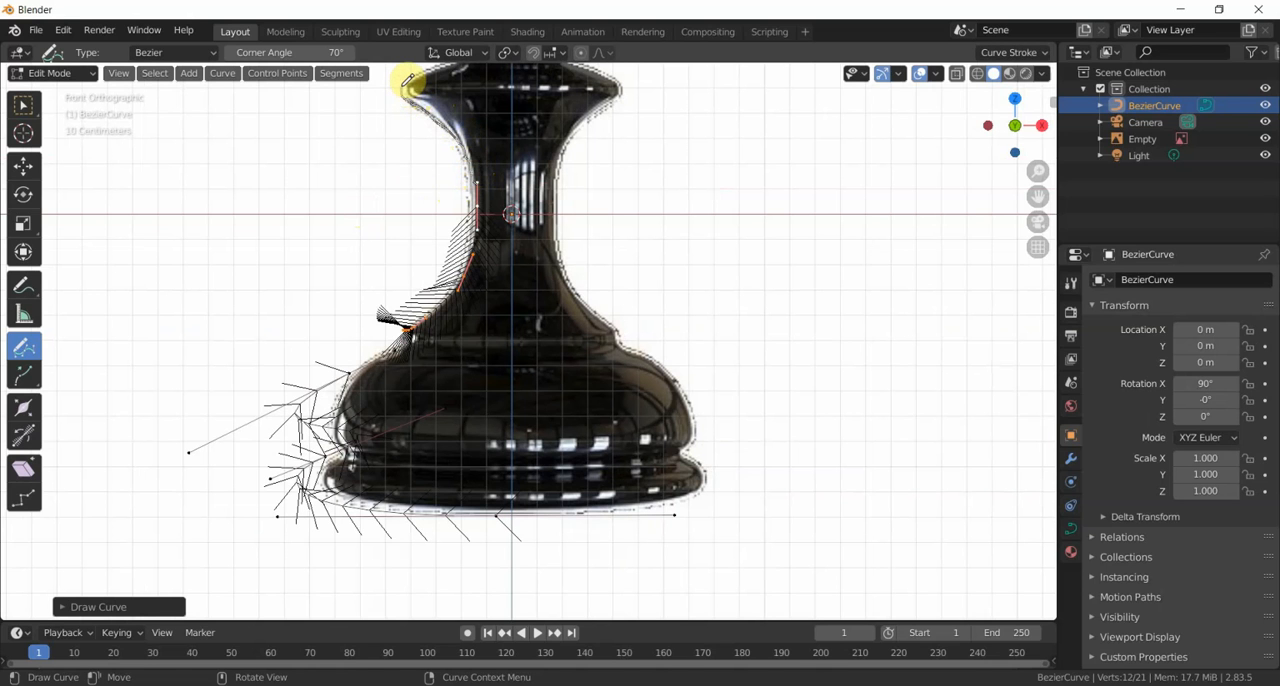
left_click_drag(420, 75, 428, 65)
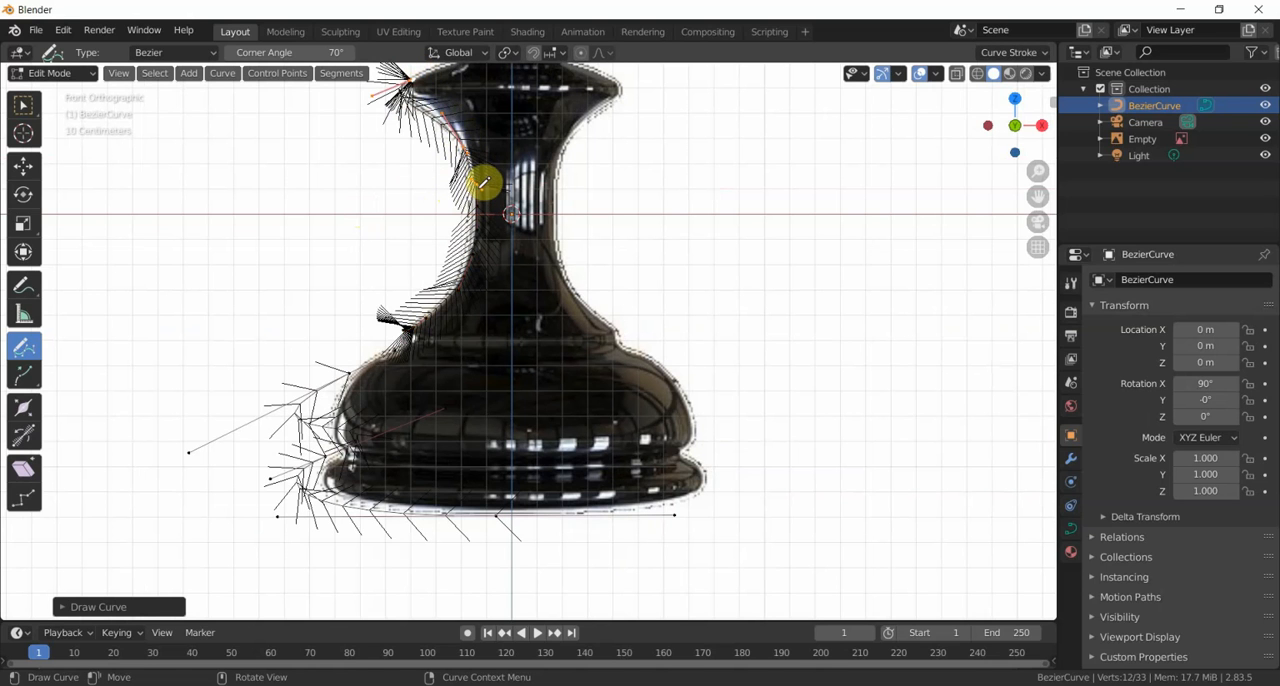
scroll(429, 197, "down", 1)
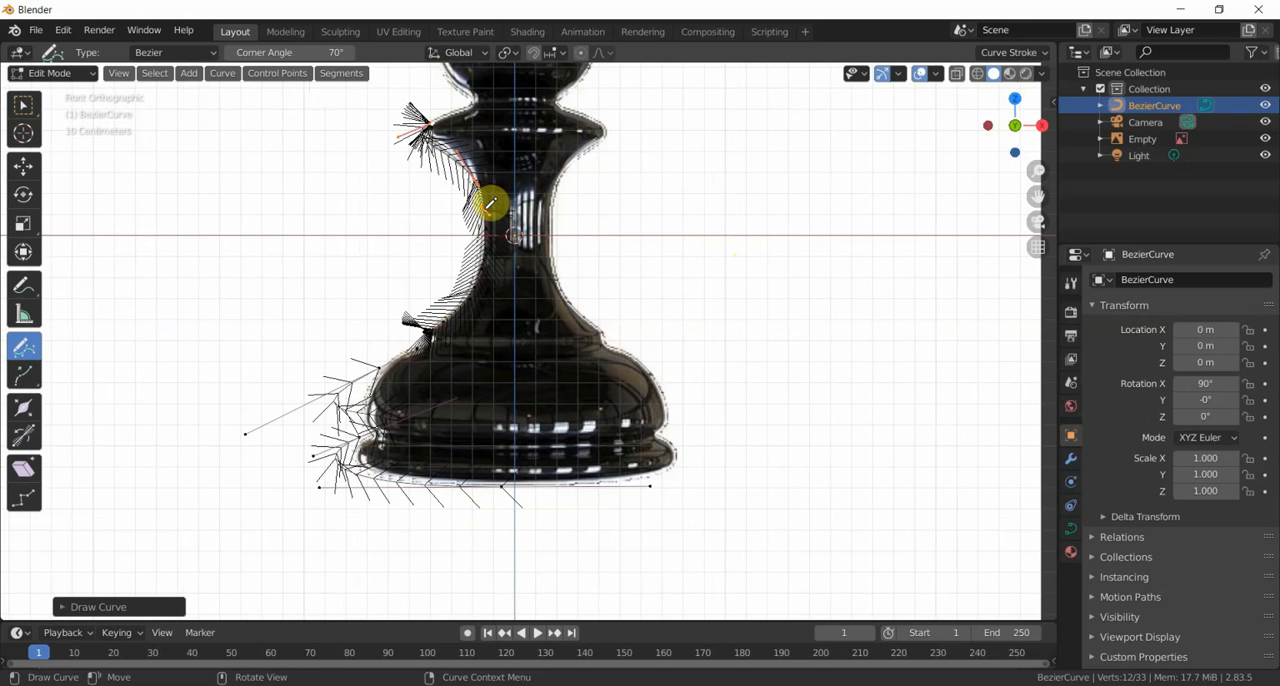
scroll(490, 203, "up", 2)
scroll(490, 203, "up", 1)
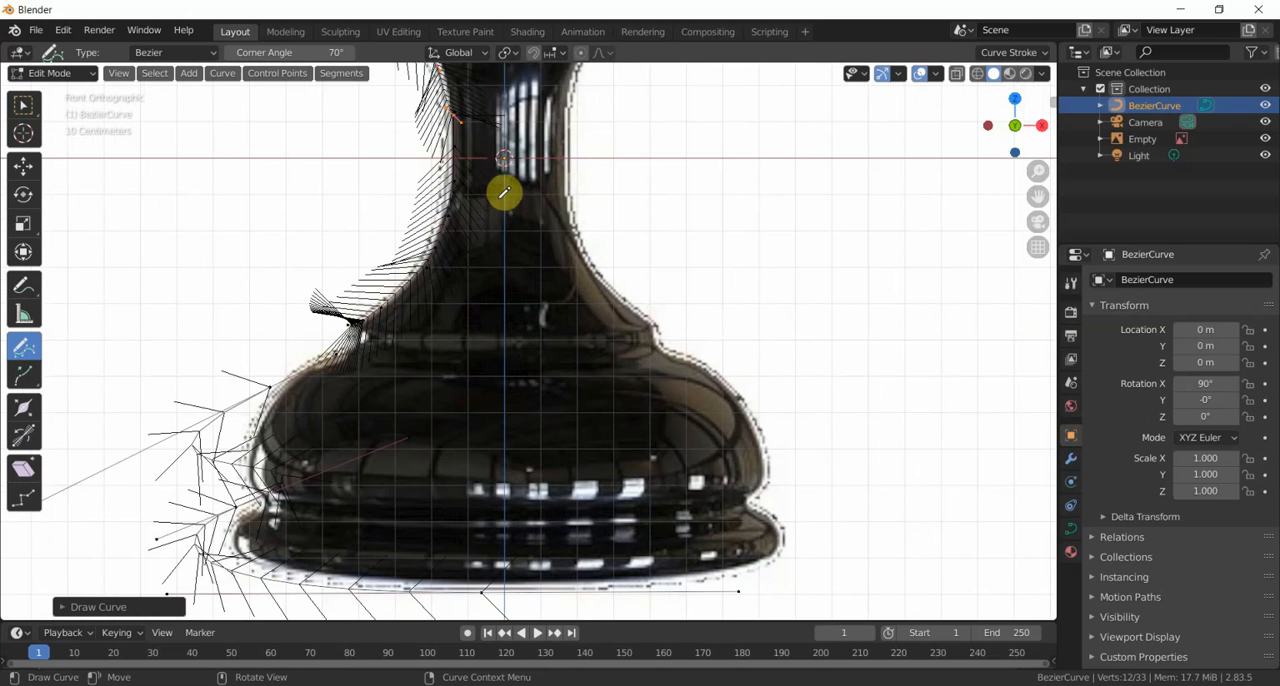
middle_click_drag(497, 177, 483, 283, "shift")
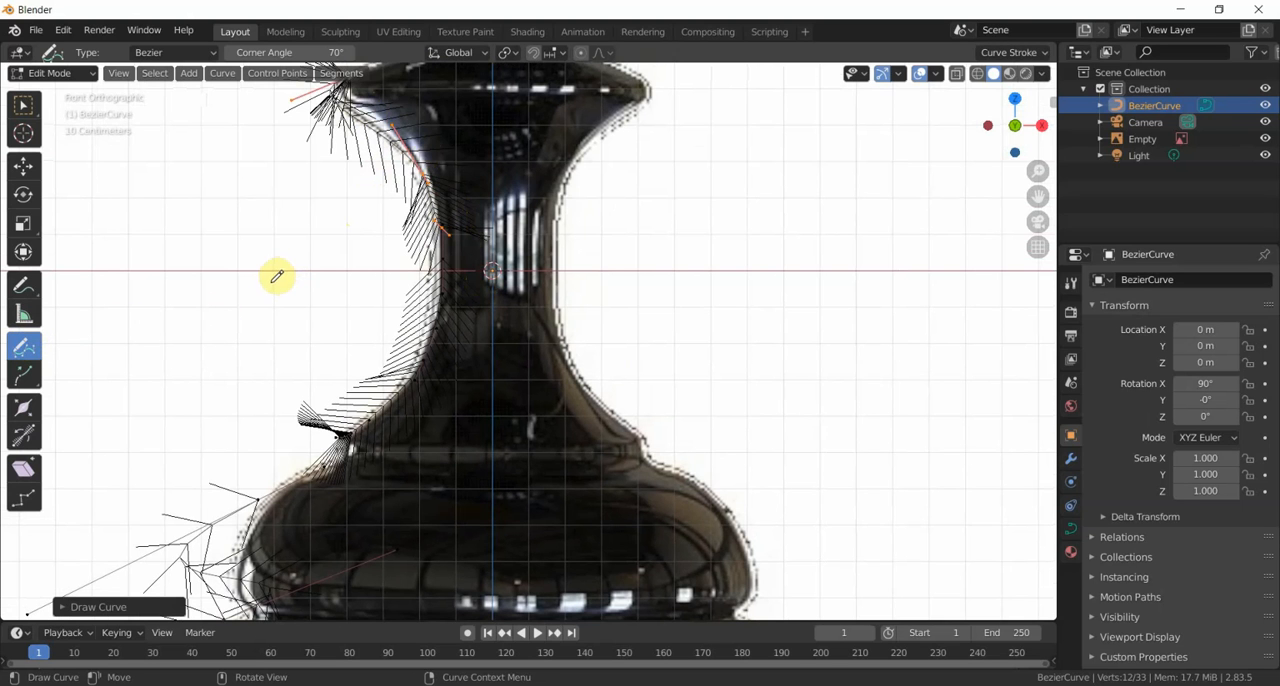
scroll(273, 279, "up", 5)
scroll(273, 279, "down", 8)
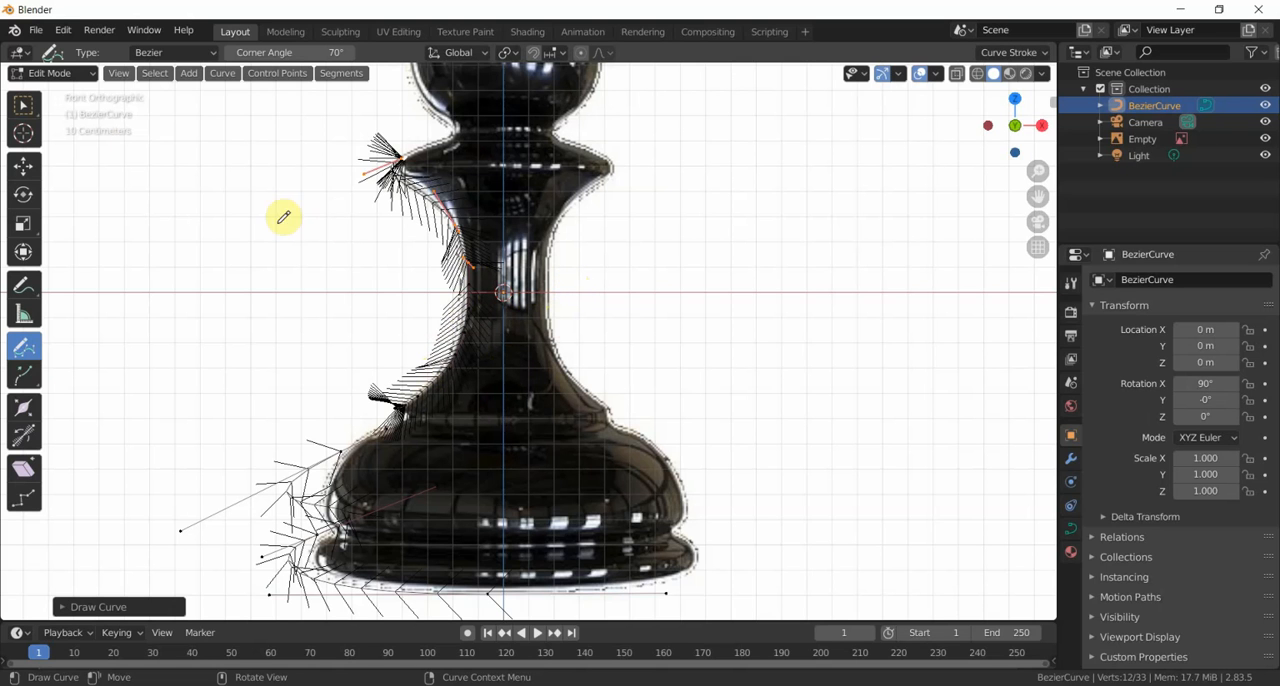
- Open pawnBezier.blend without saving the current changes and select its BezierCurve profile object
left_click(38, 33)
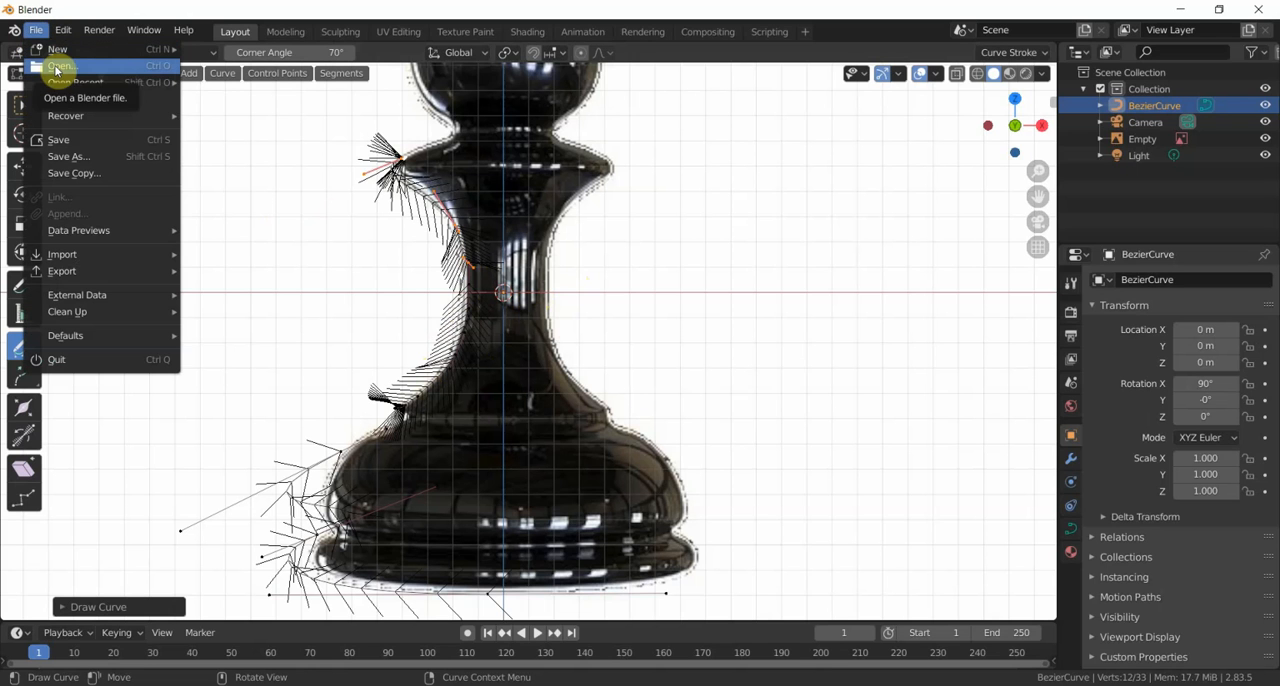
left_click(57, 67)
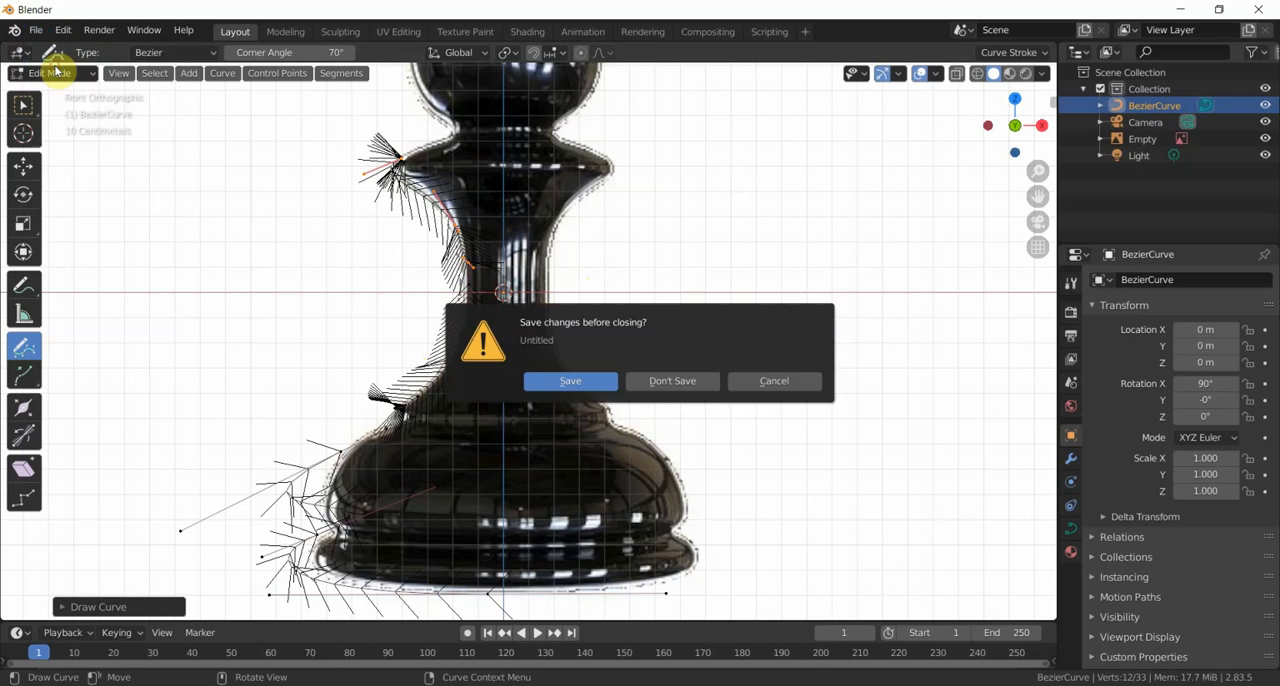
left_click(688, 383)
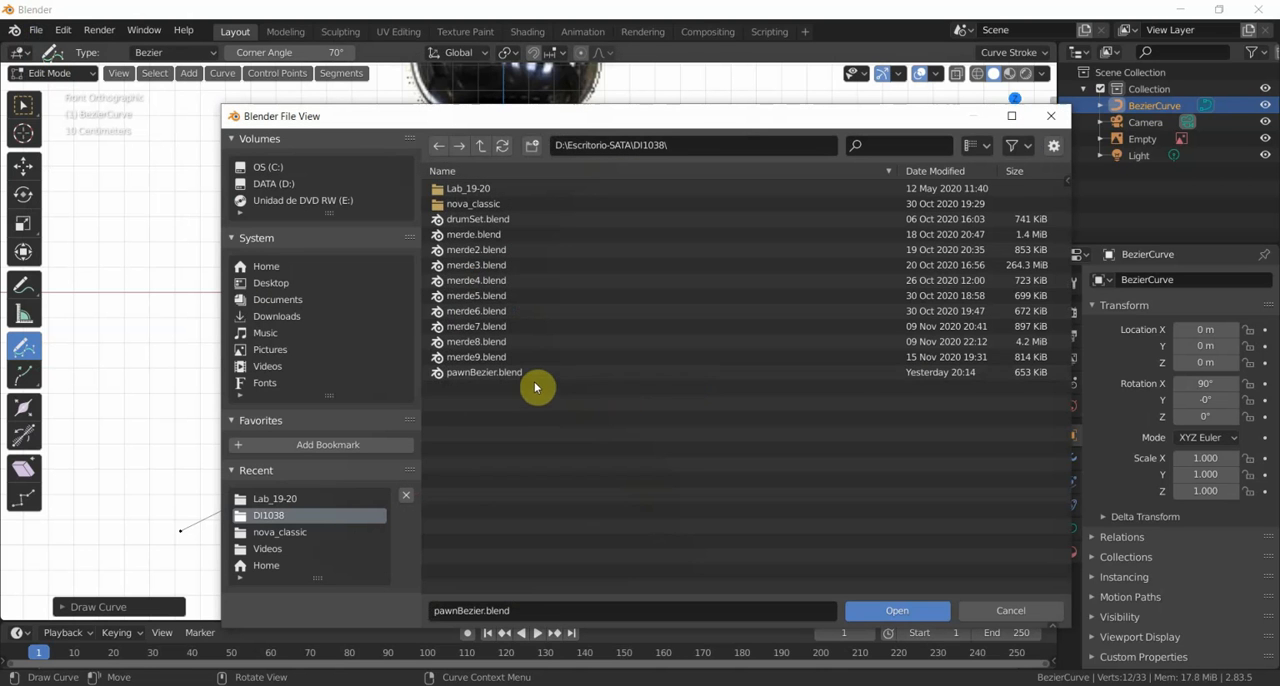
left_click(520, 373)
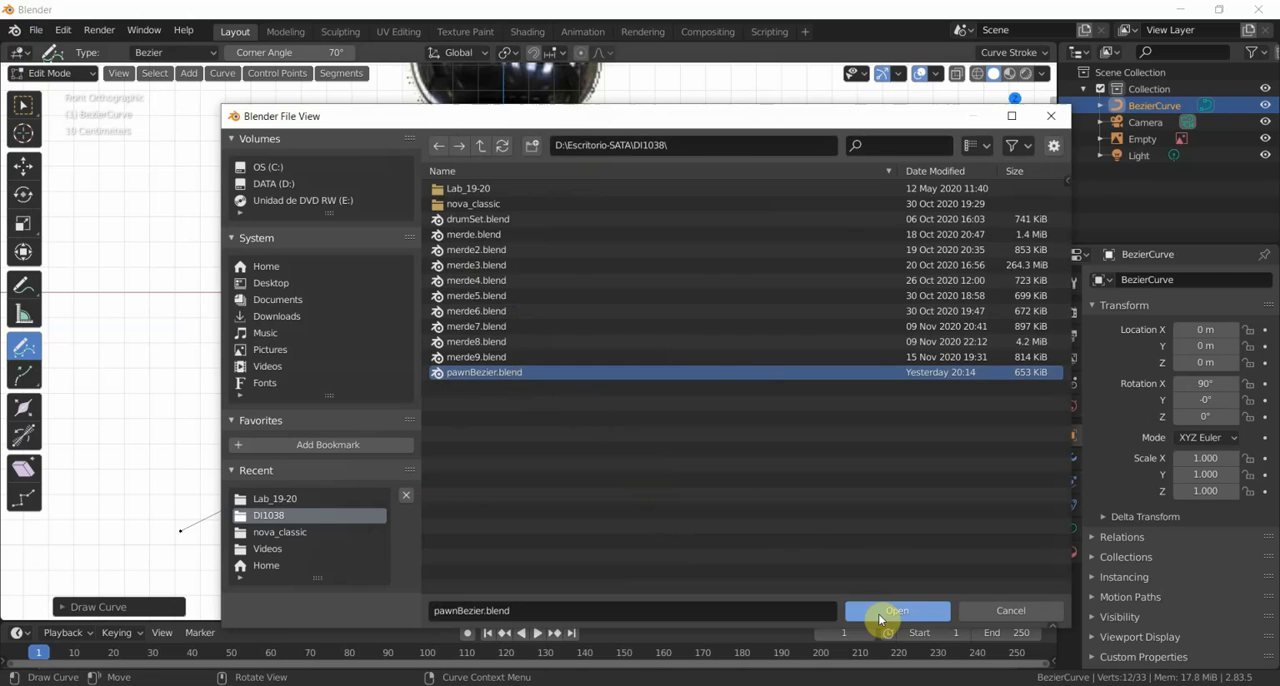
left_click(880, 614)
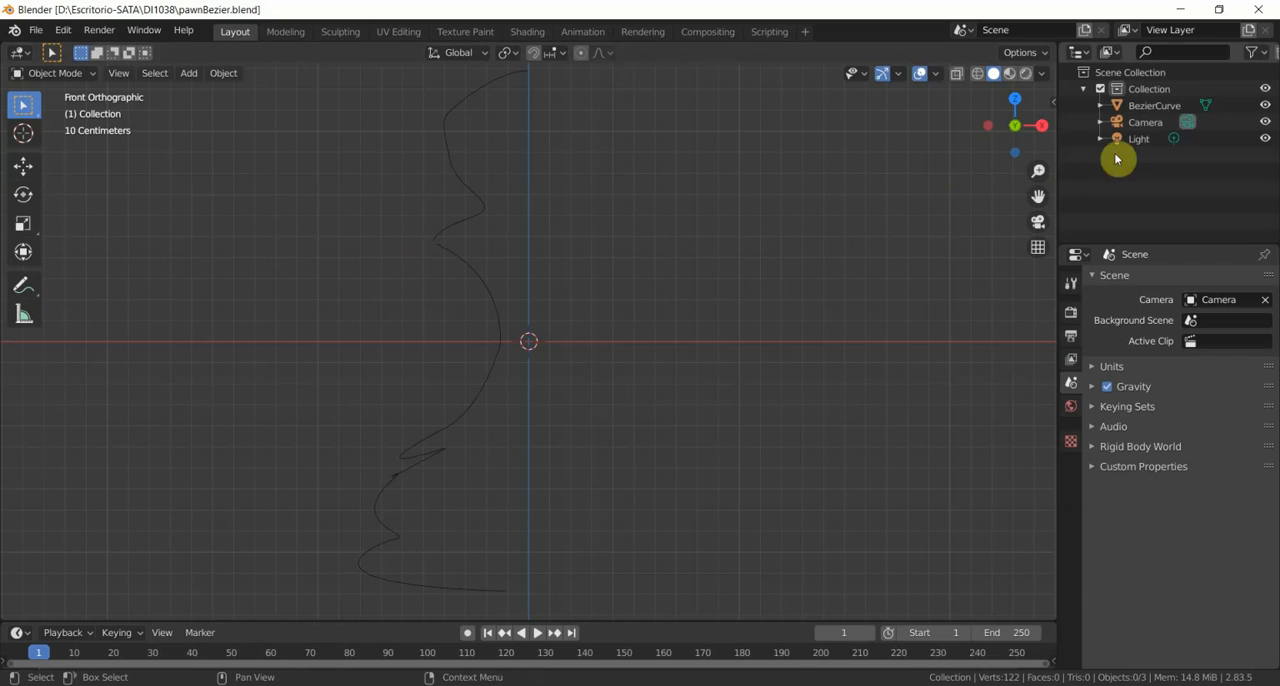
left_click(1155, 106)
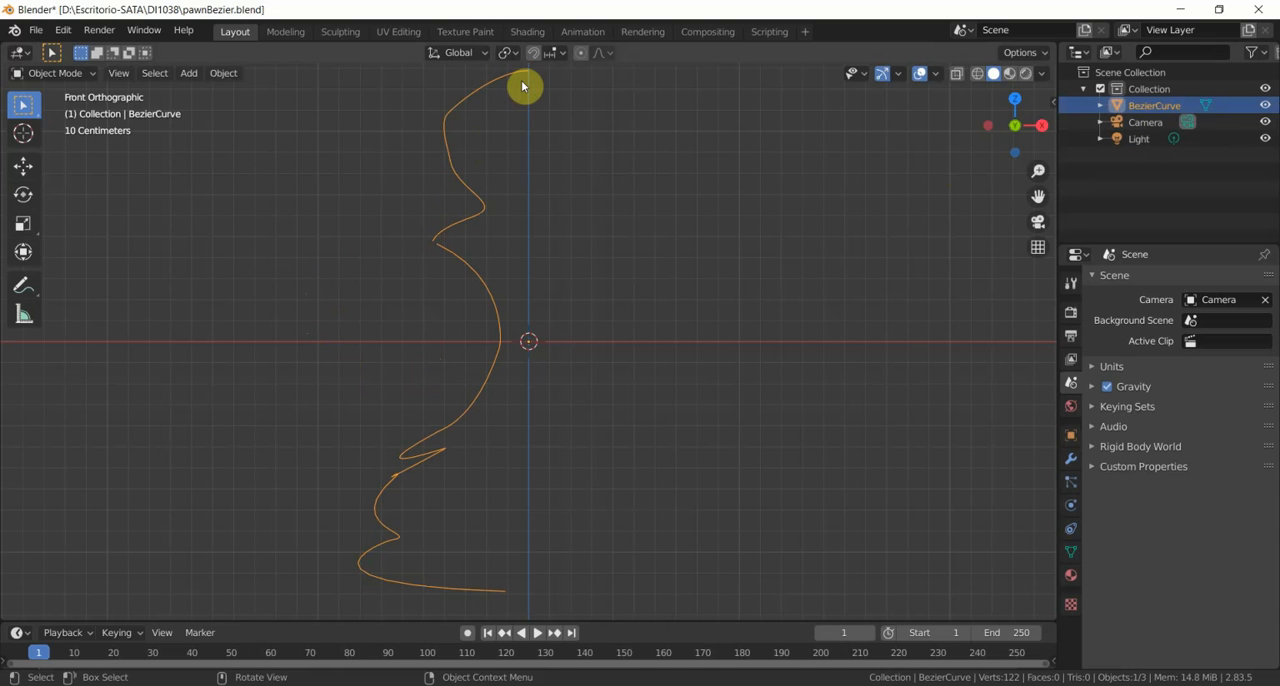
left_click(223, 74)
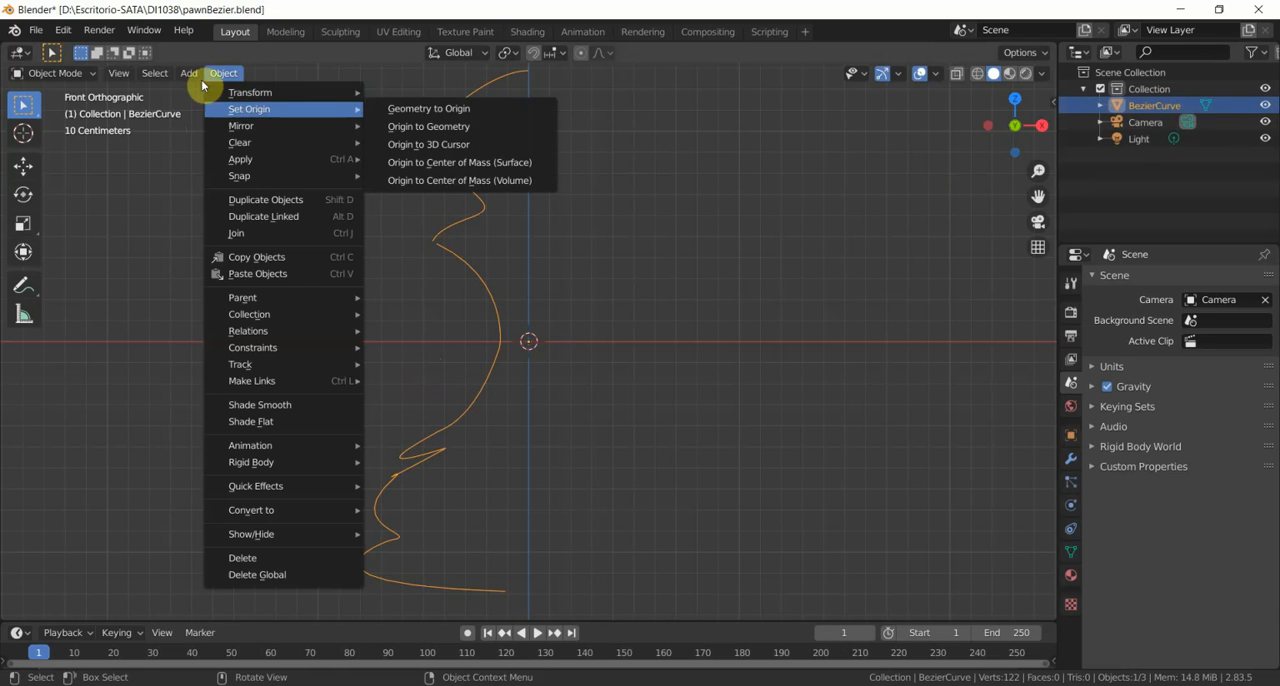
mouse_move(190, 76)
mouse_move(212, 93)
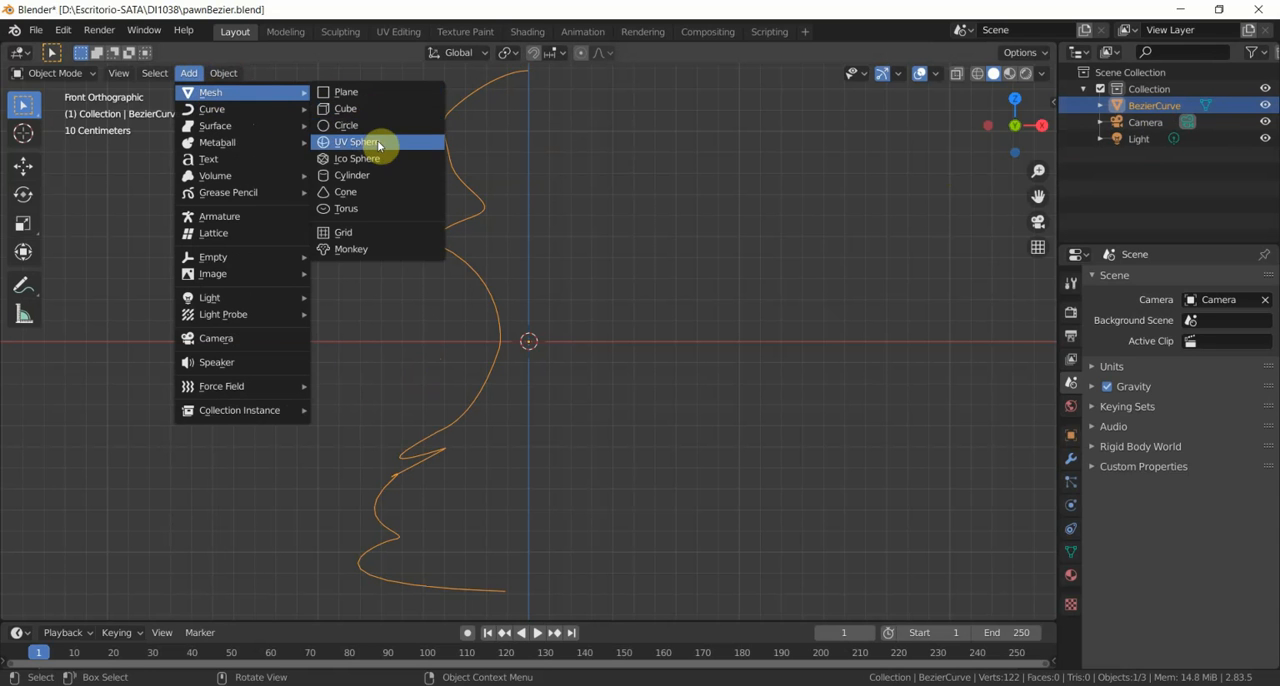
mouse_move(260, 110)
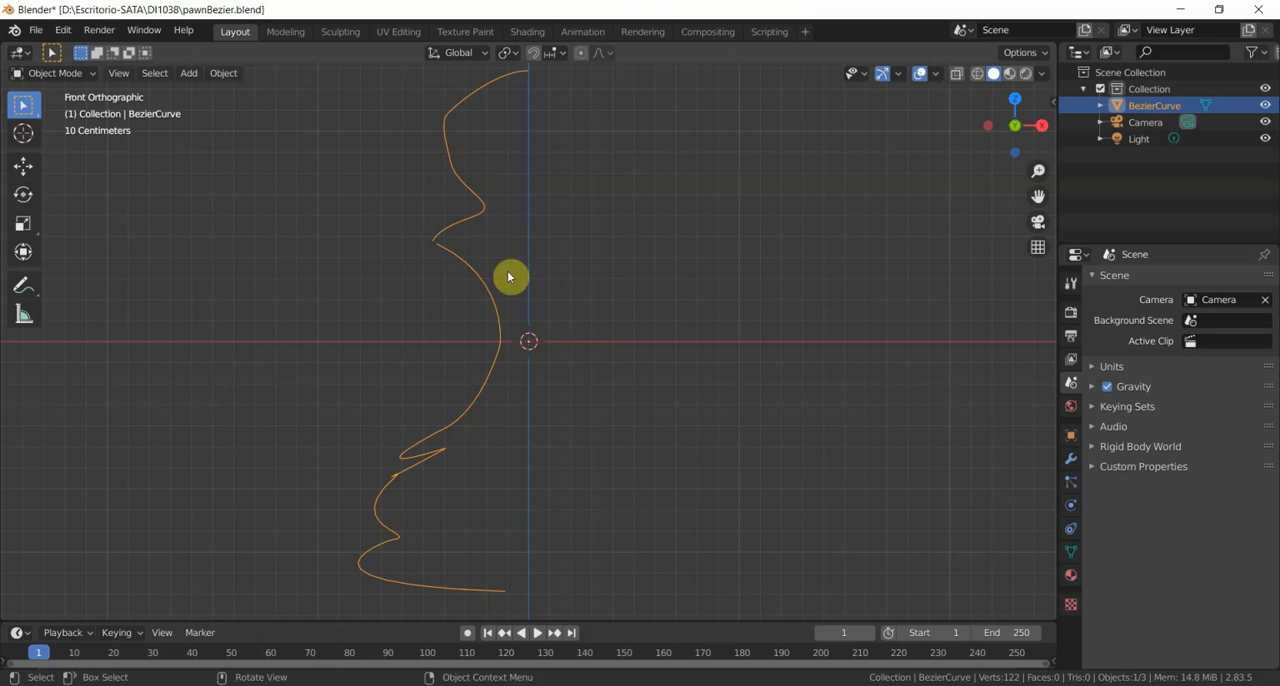
- In Edit Mode with vertex selection, move the profile's bottom end vertex about 0.11 m onto the vertical axis, and return to Object Mode
left_click(89, 74)
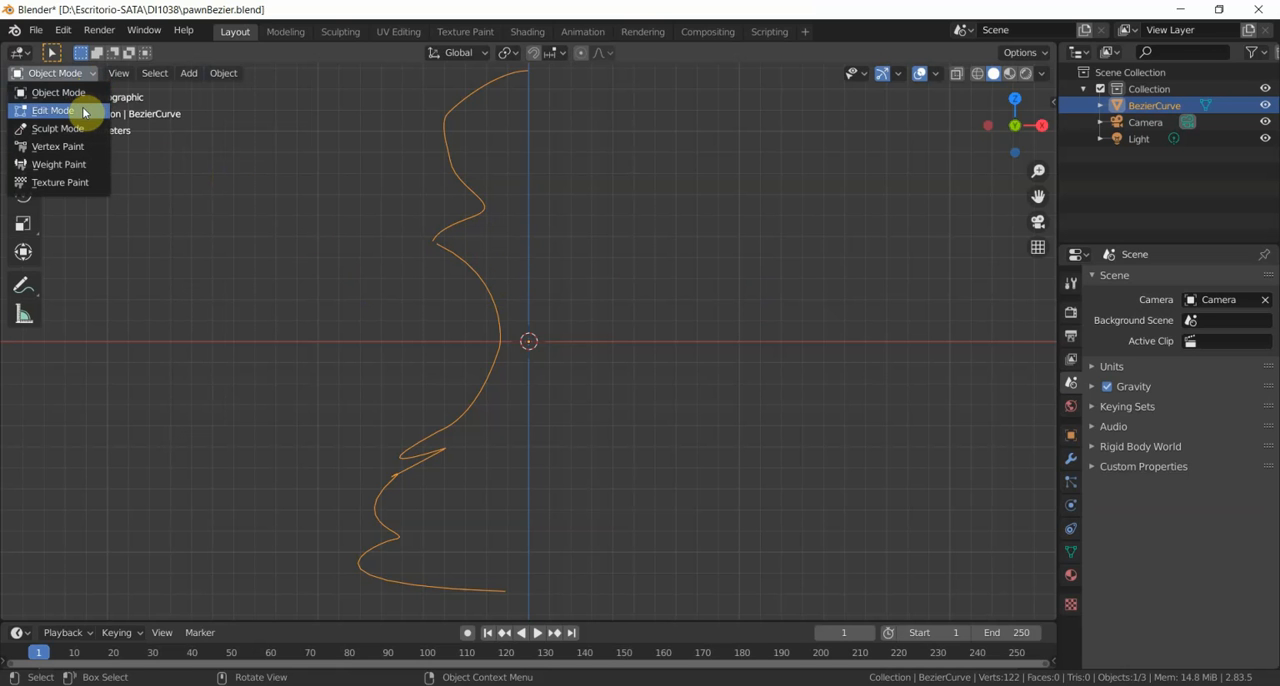
left_click(53, 110)
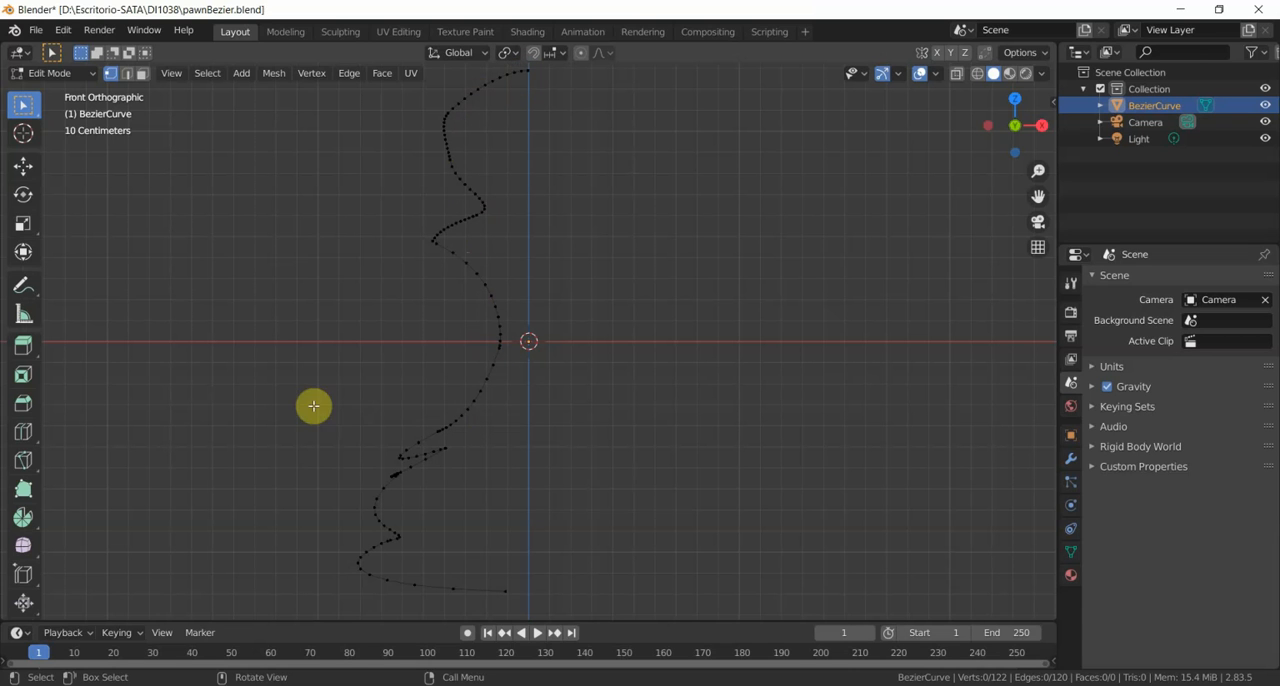
left_click(142, 76)
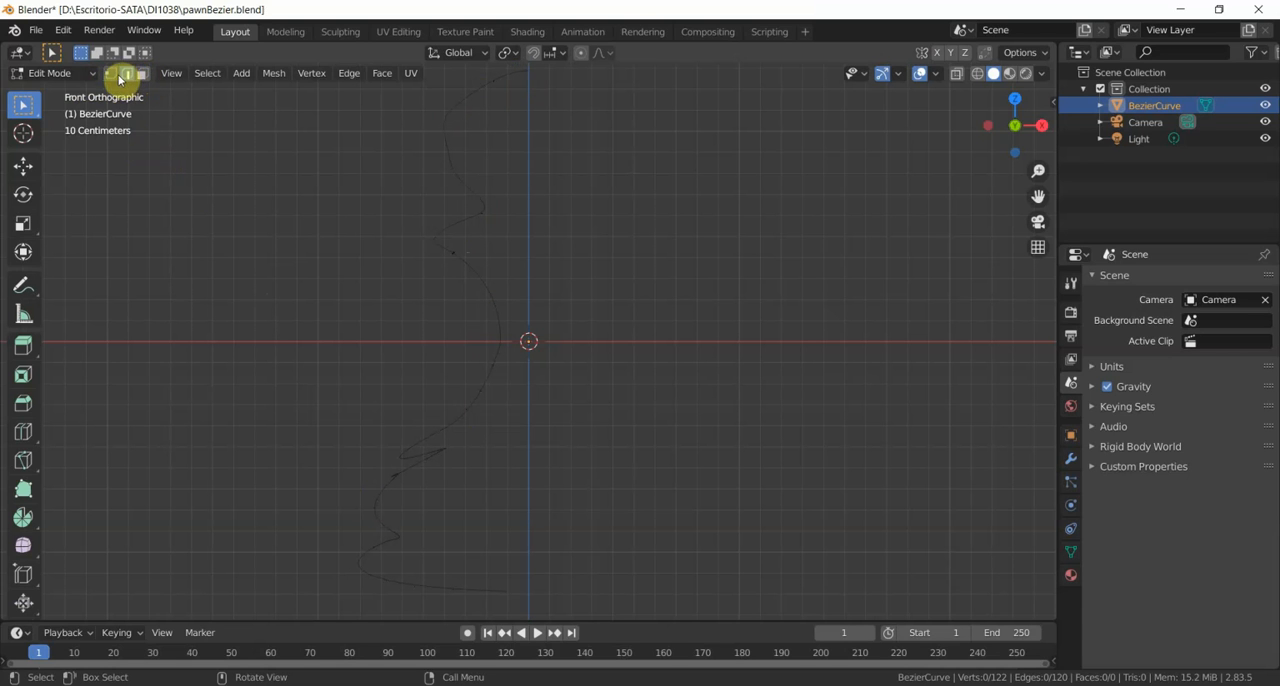
left_click(110, 75)
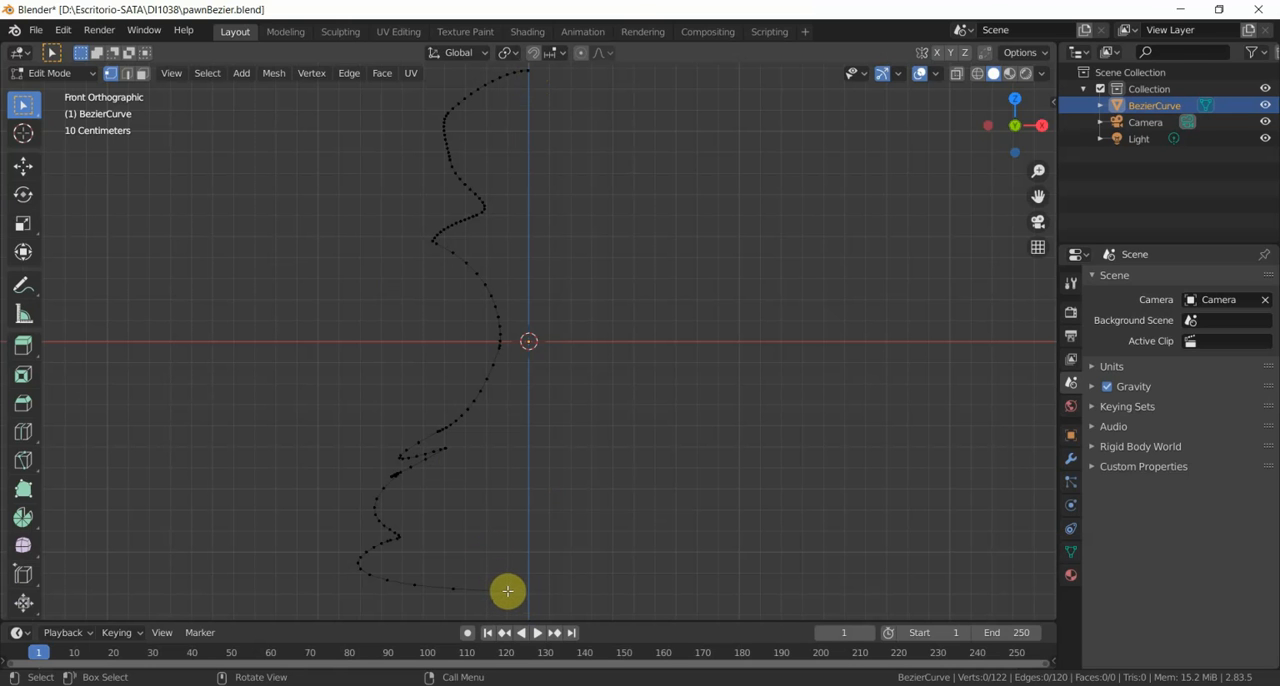
left_click(507, 592)
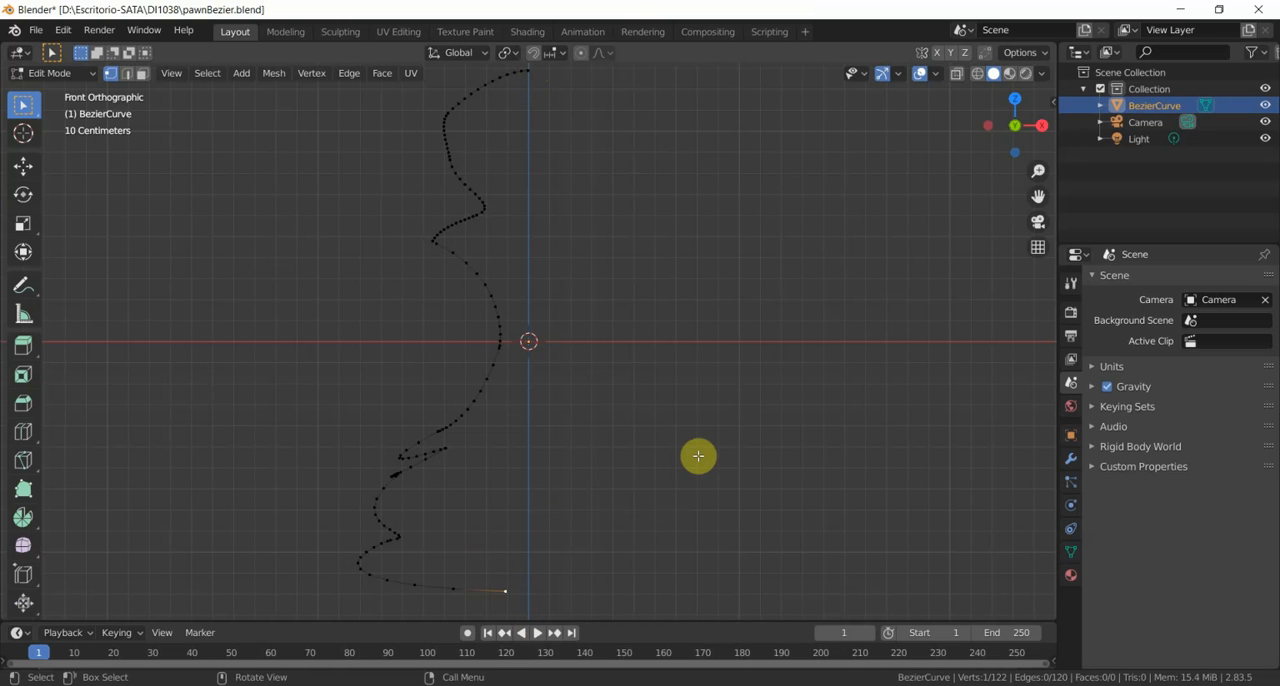
key("g")
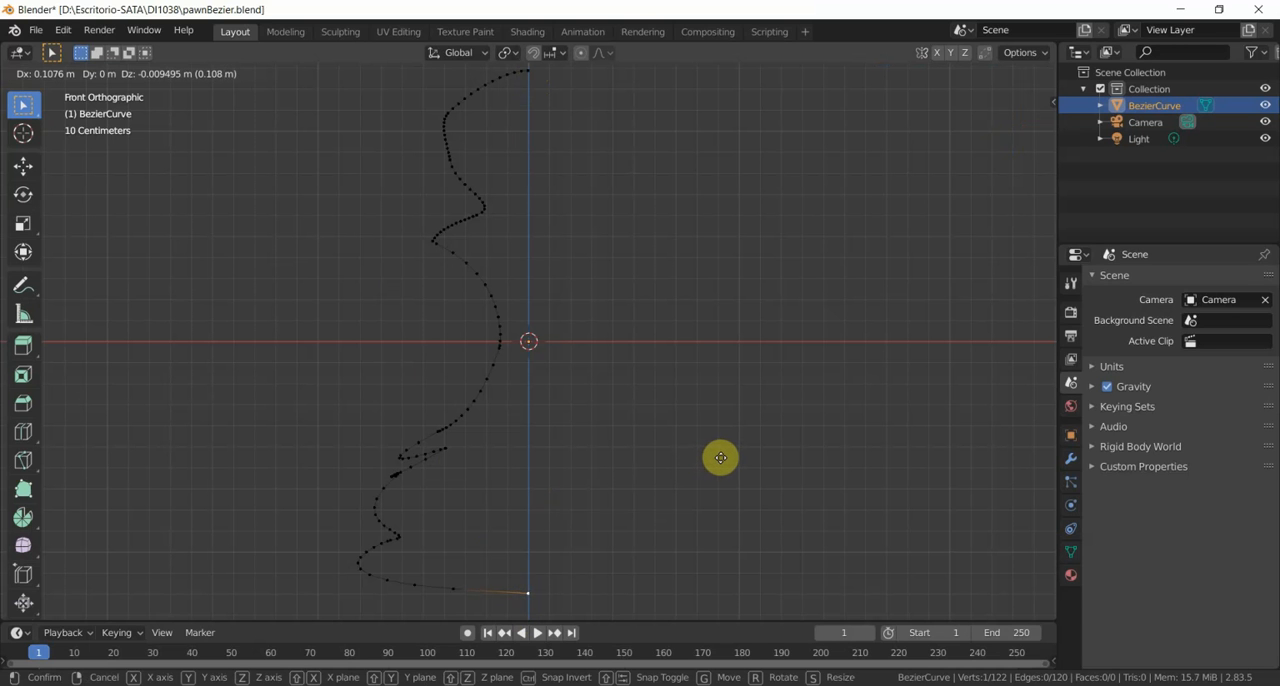
left_click(721, 458)
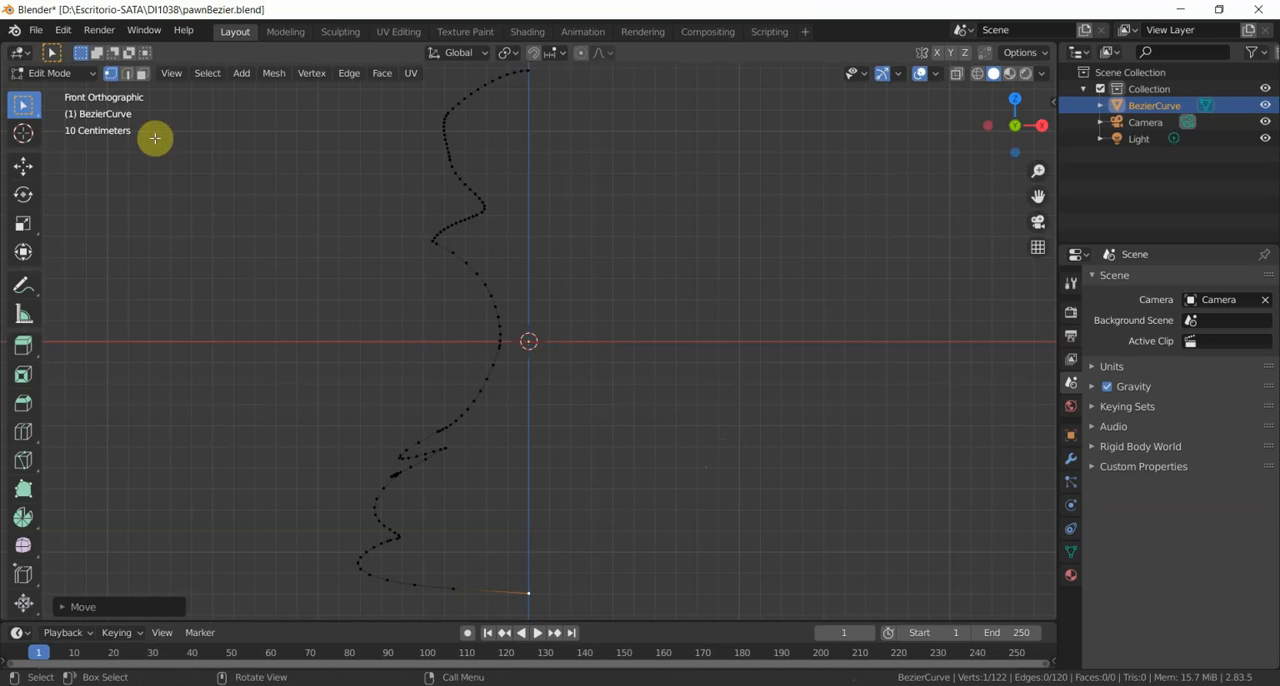
left_click(90, 76)
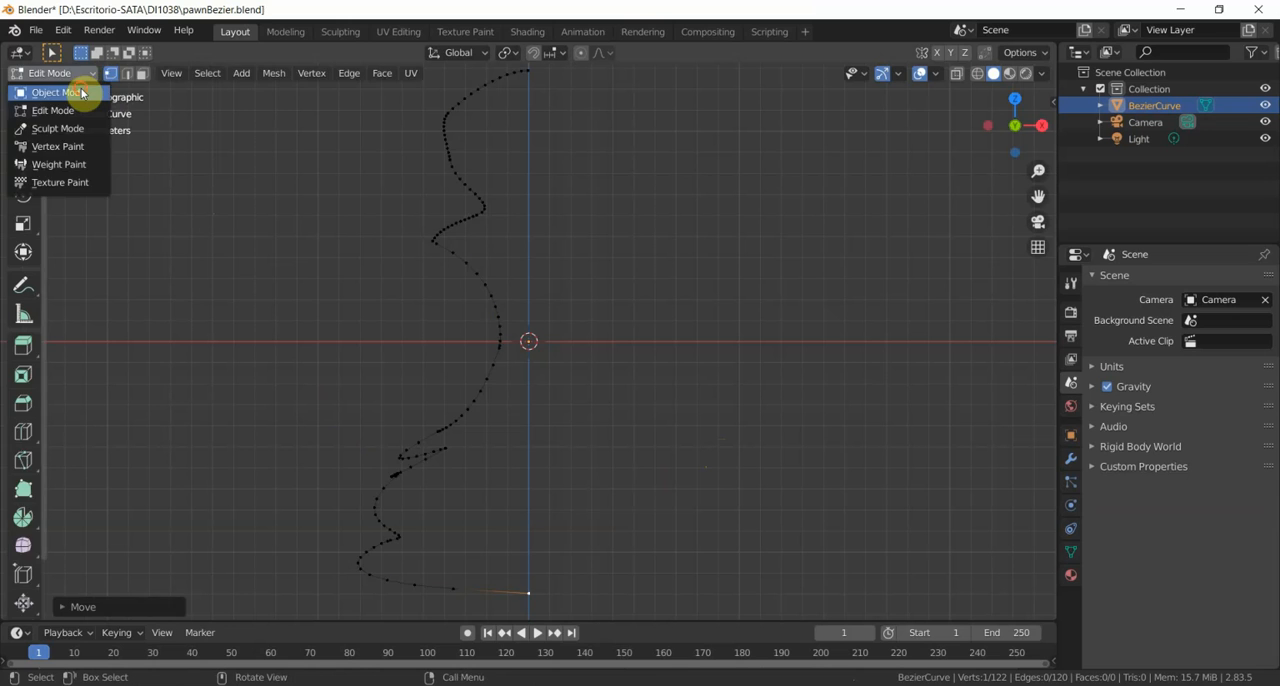
left_click(82, 90)
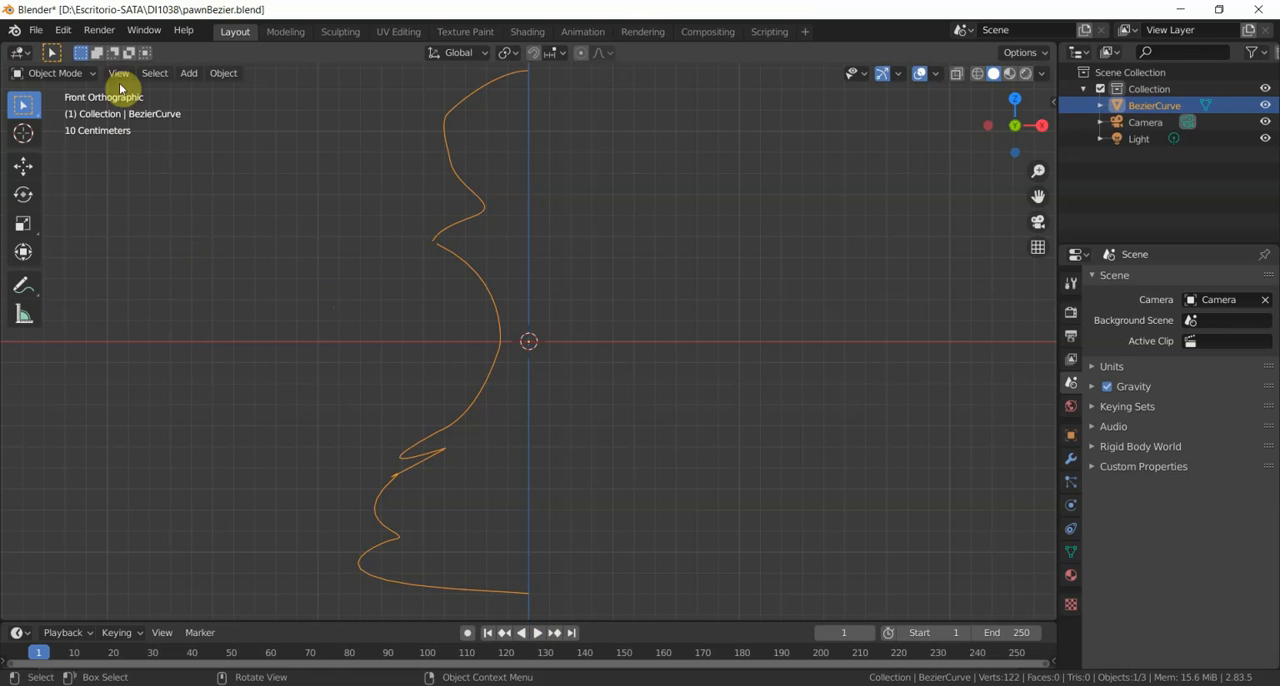
- Move the neck curve's top end vertex about 0.02 m onto the tip of the flared upper ring, and return to Object Mode
left_click(91, 70)
left_click(72, 108)
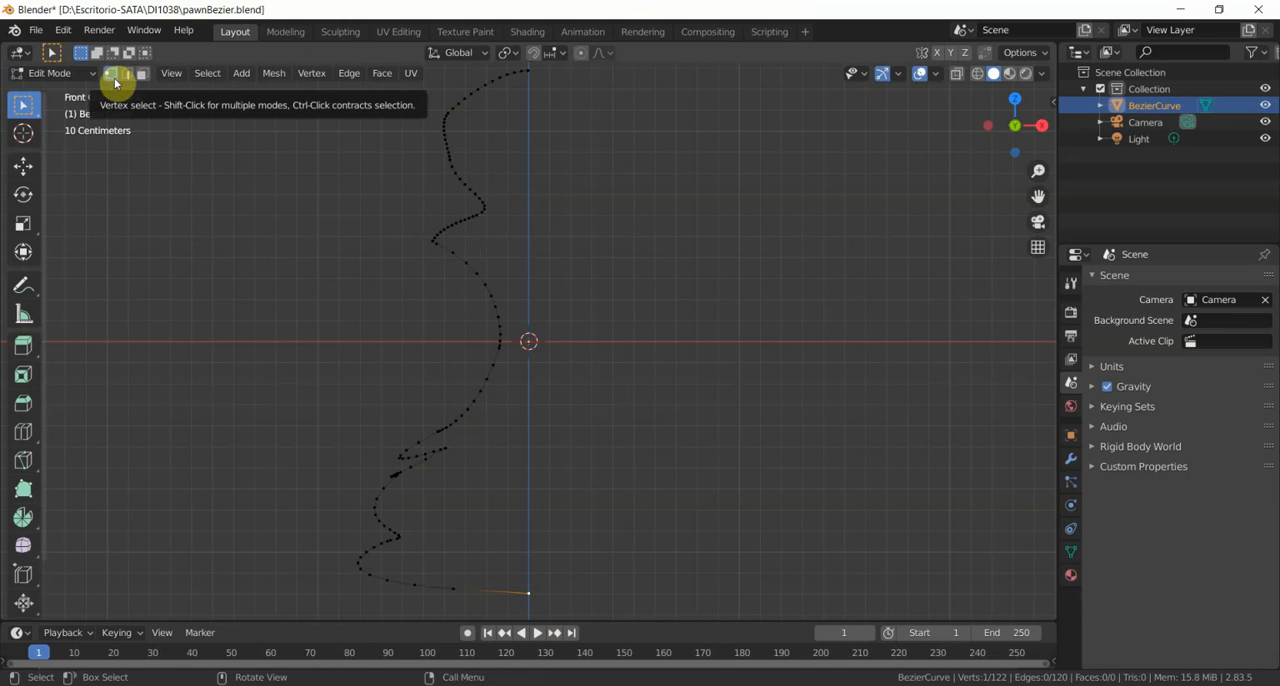
left_click(436, 243)
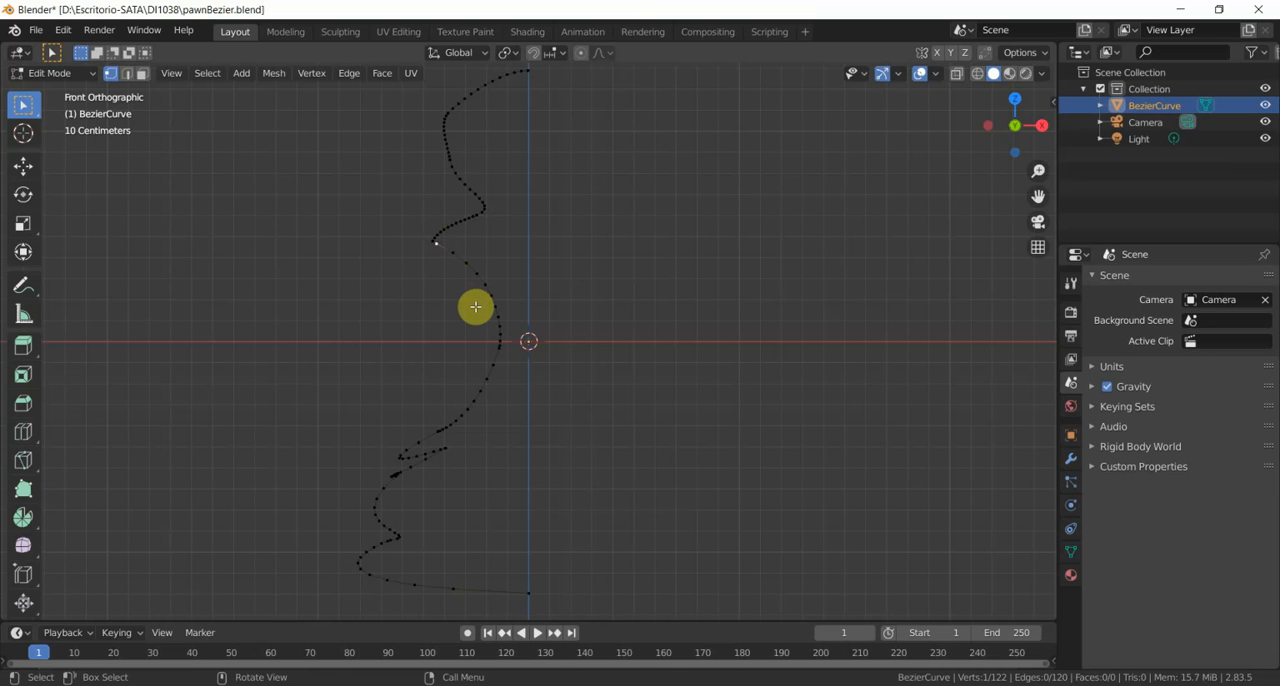
key("g")
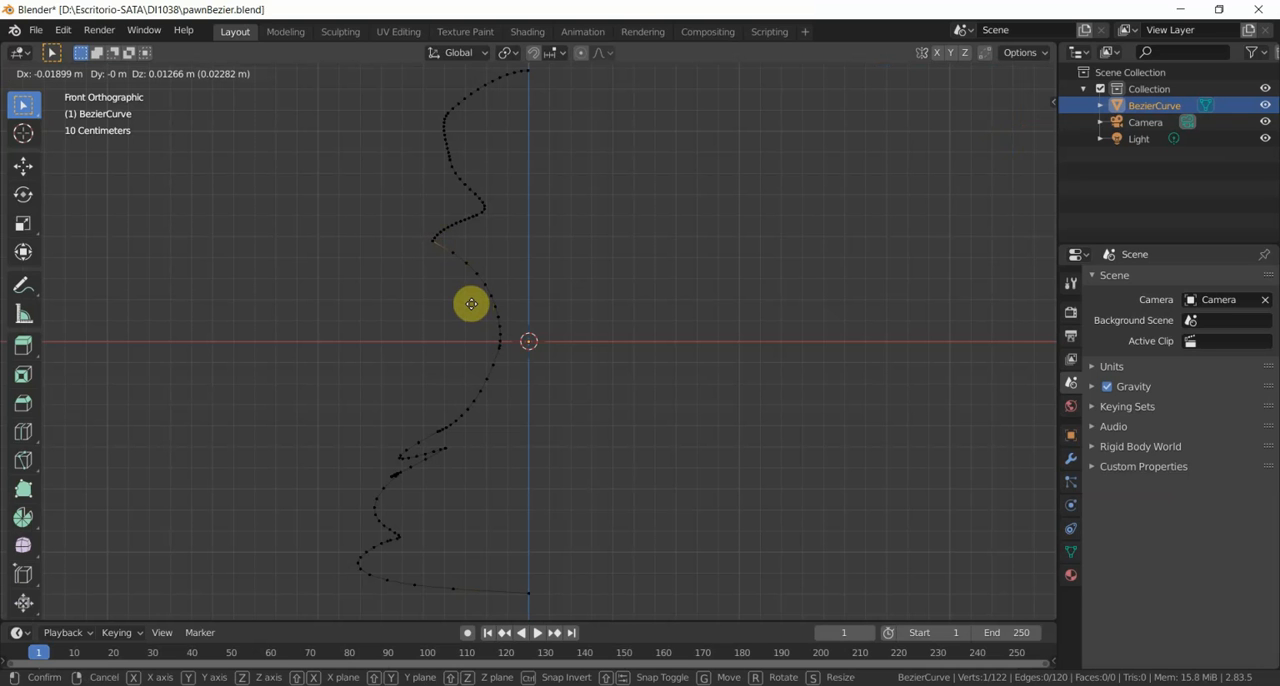
left_click(471, 304)
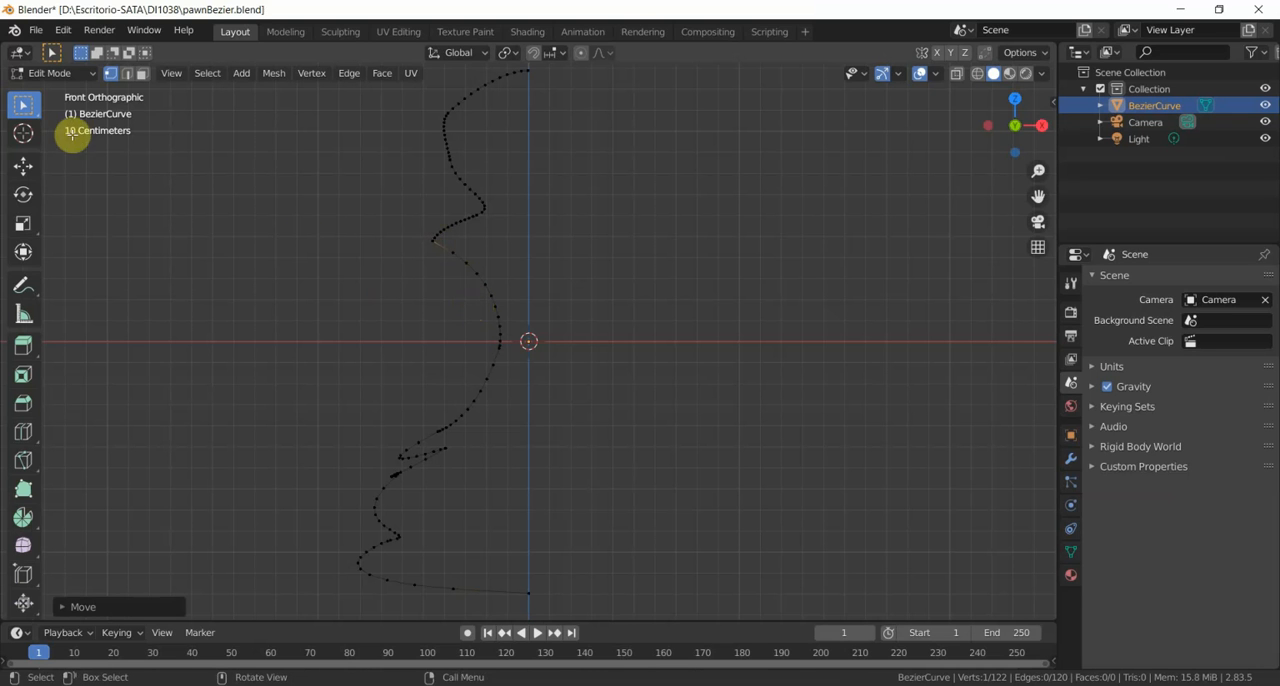
left_click(34, 73)
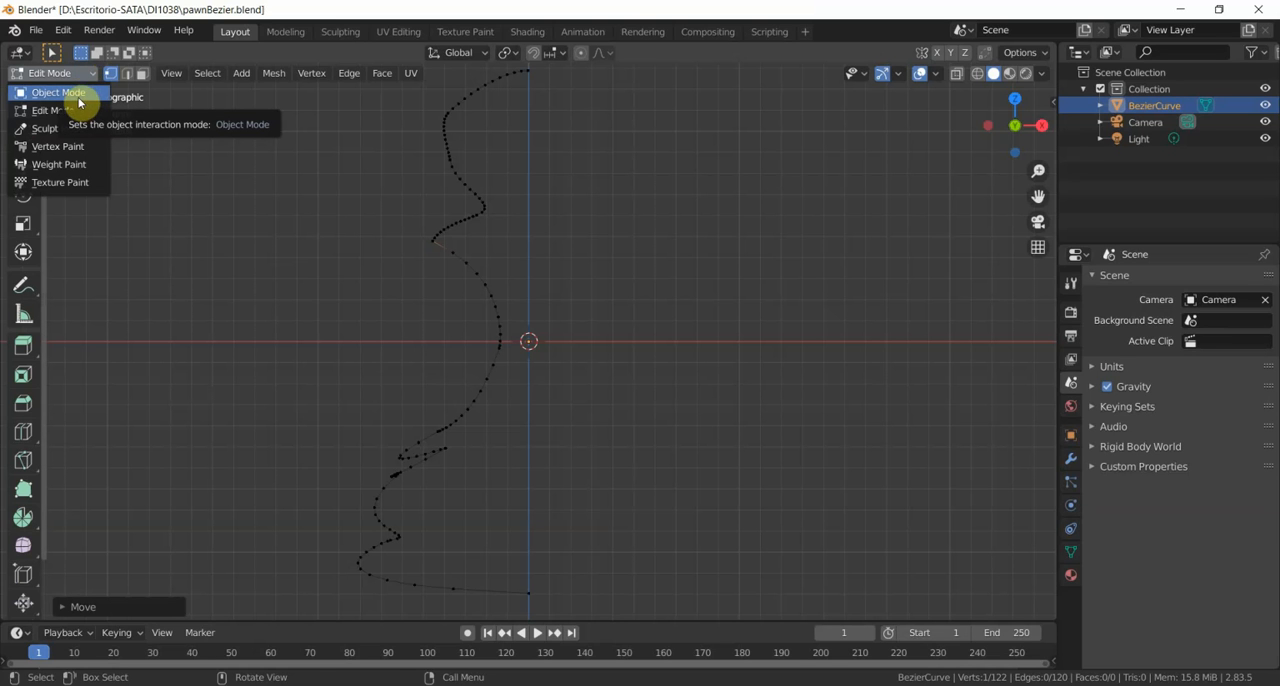
left_click(77, 93)
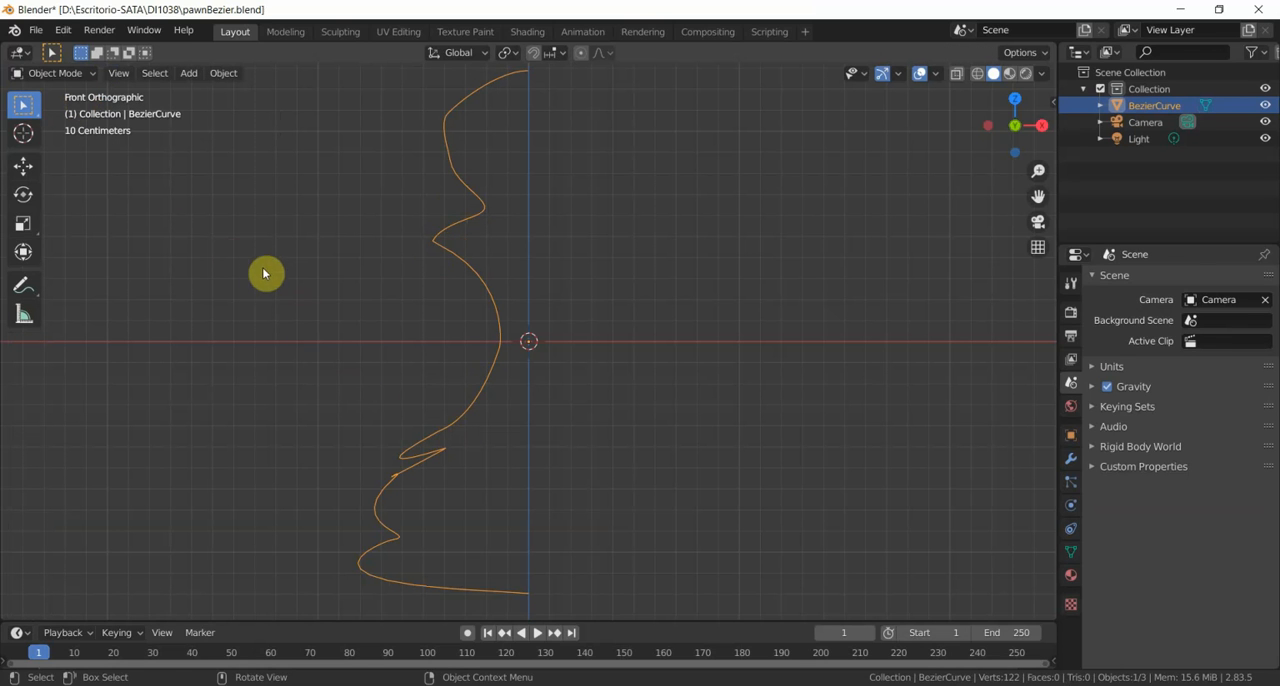
- Enter Edit Mode and delete the stray vertex at the joint between the lower body curve and the zigzag above it
left_click(84, 74)
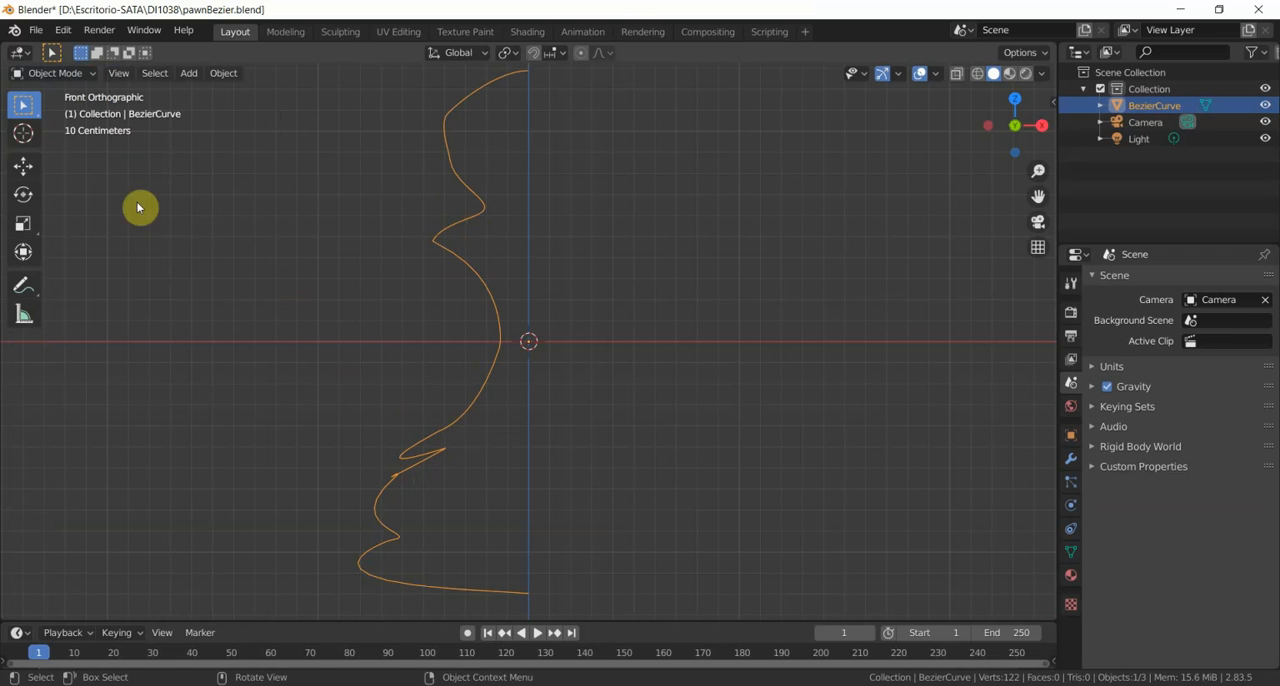
left_click(86, 74)
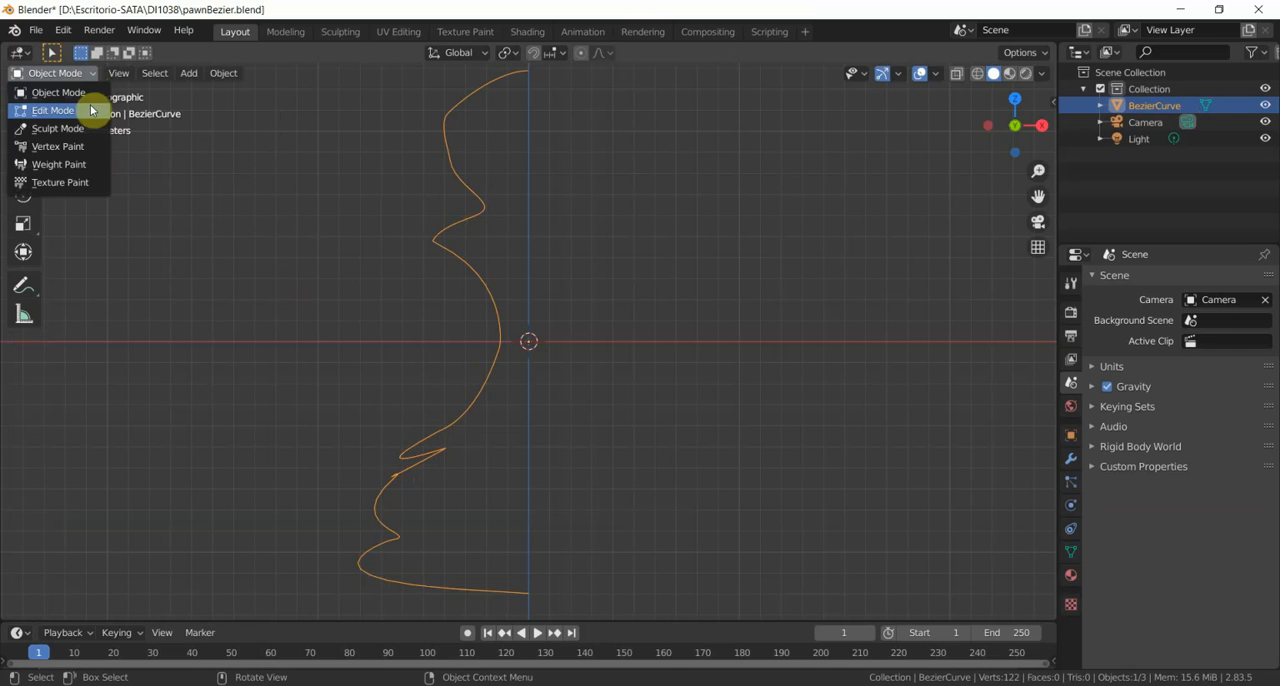
left_click(88, 109)
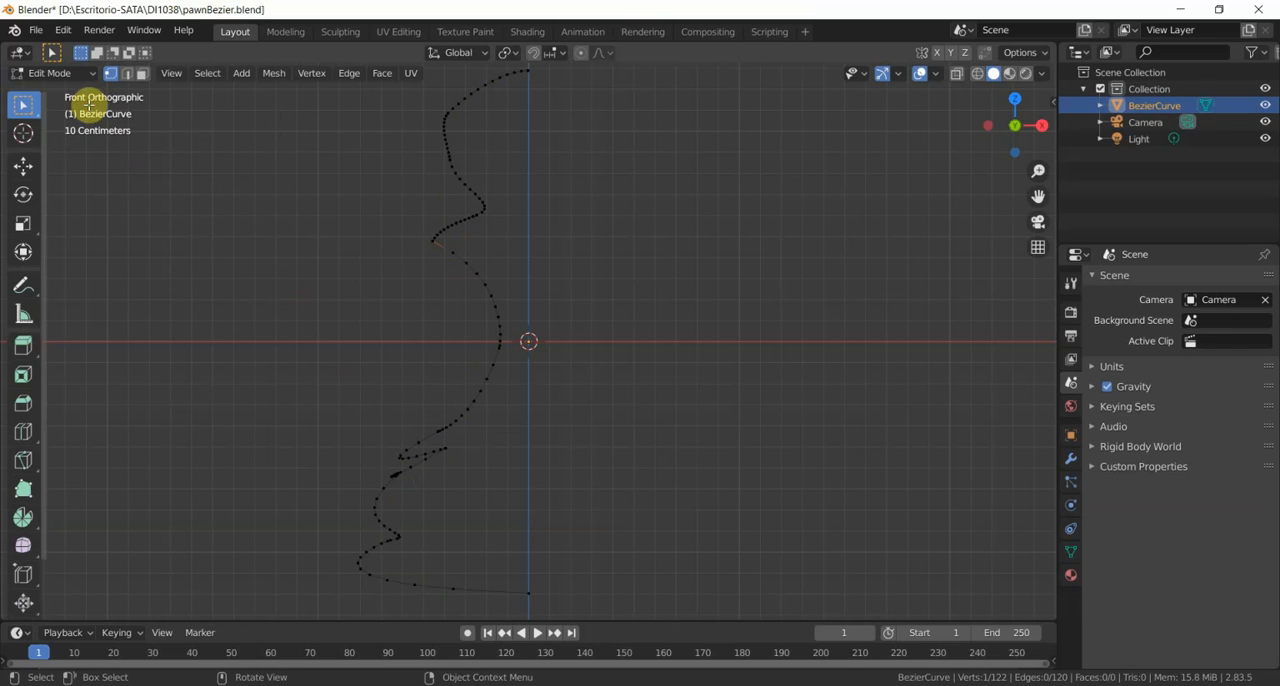
left_click(391, 474)
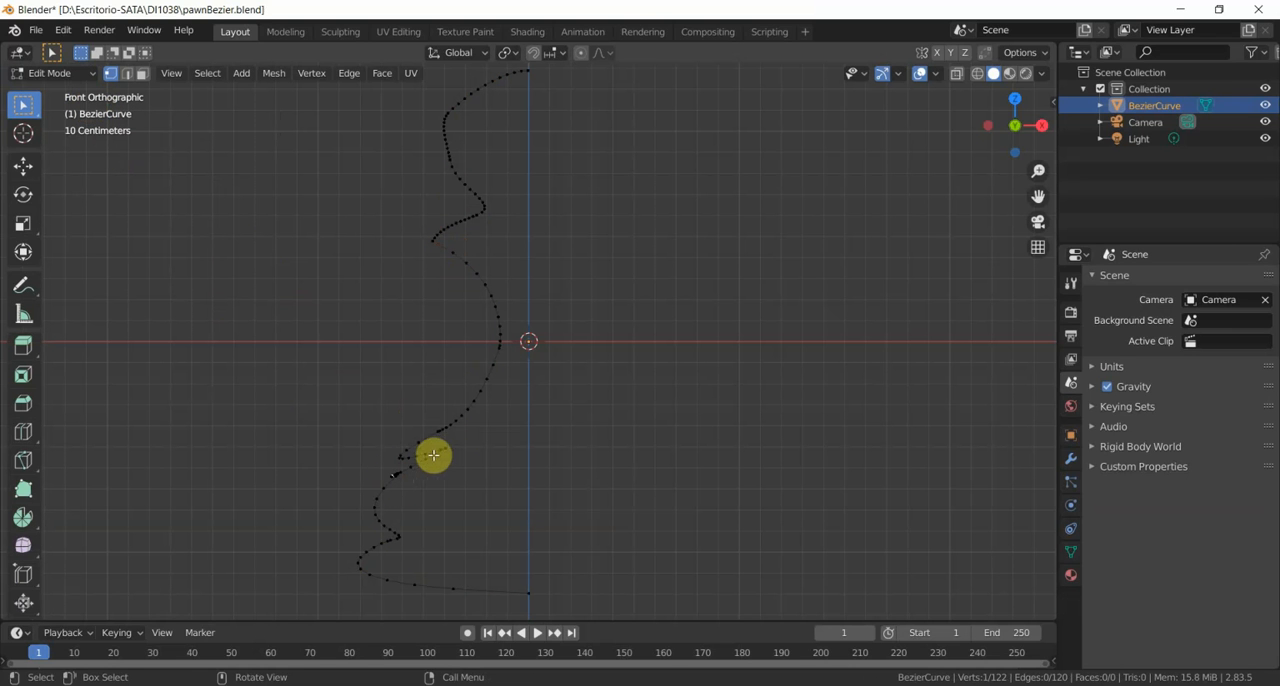
key("x")
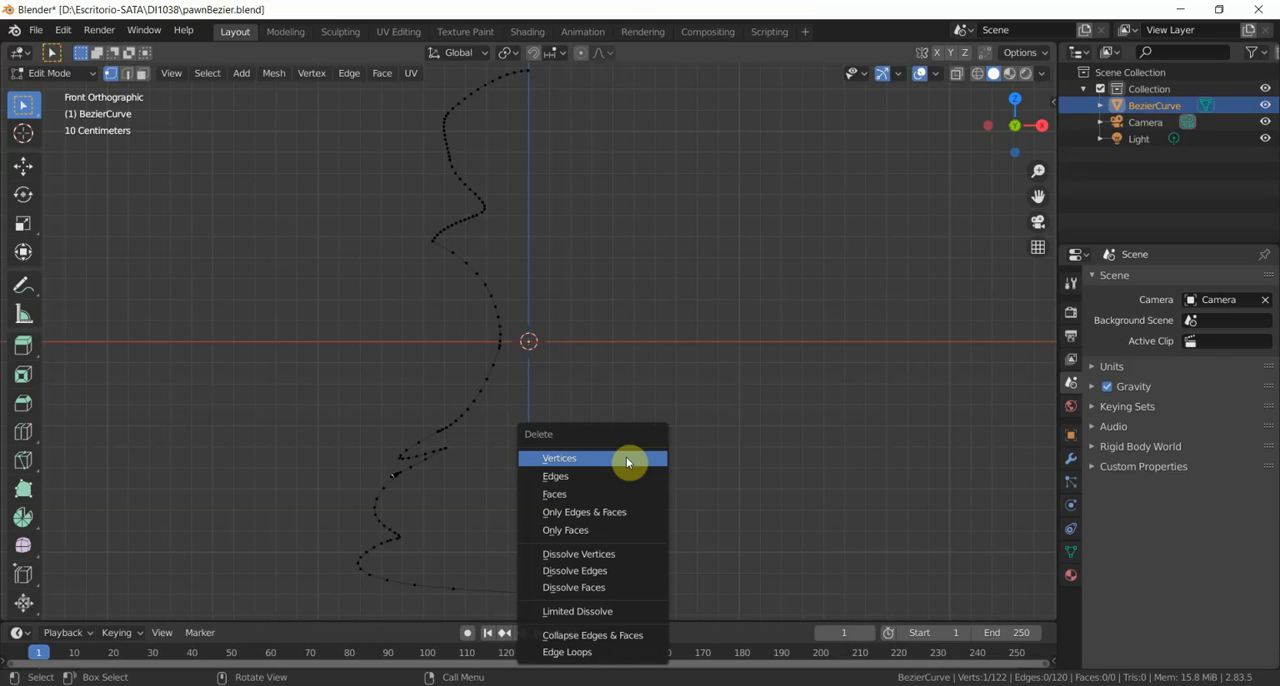
left_click(626, 458)
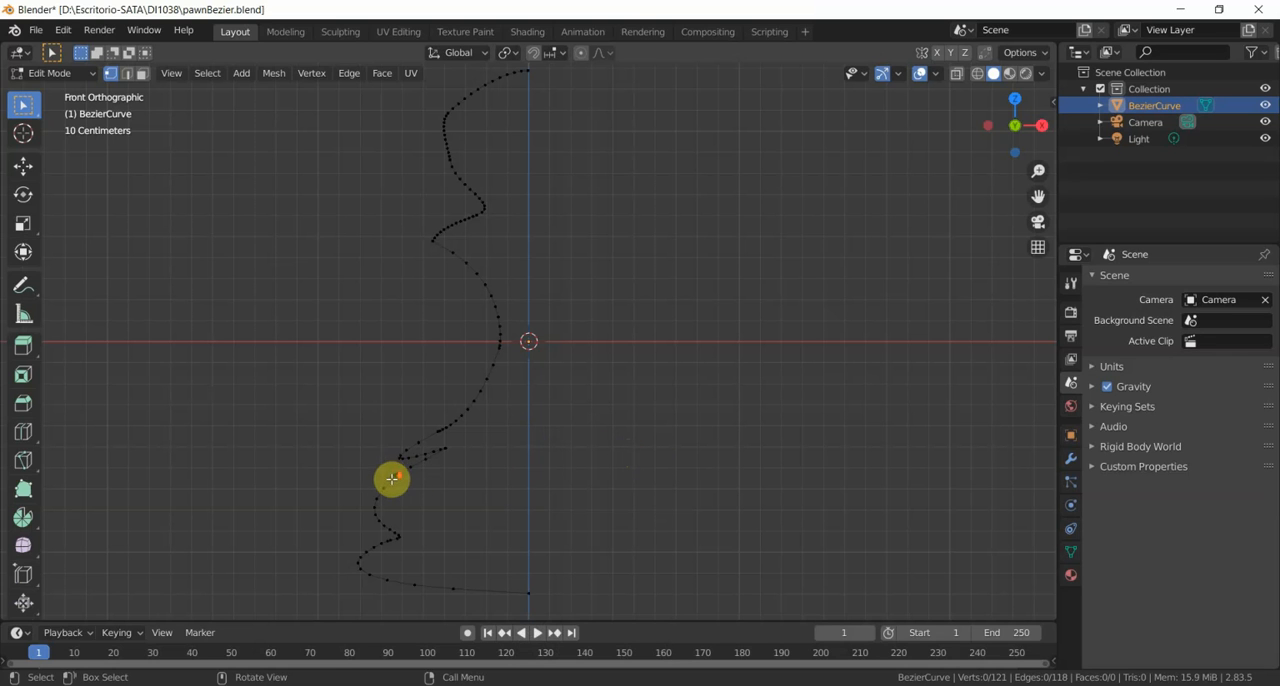
- Delete two more stray vertices at the joint between the lower body curve and the zigzag above it, and return to Object Mode
scroll(392, 479, "down", 1)
scroll(393, 480, "up", 2)
scroll(392, 479, "up", 1)
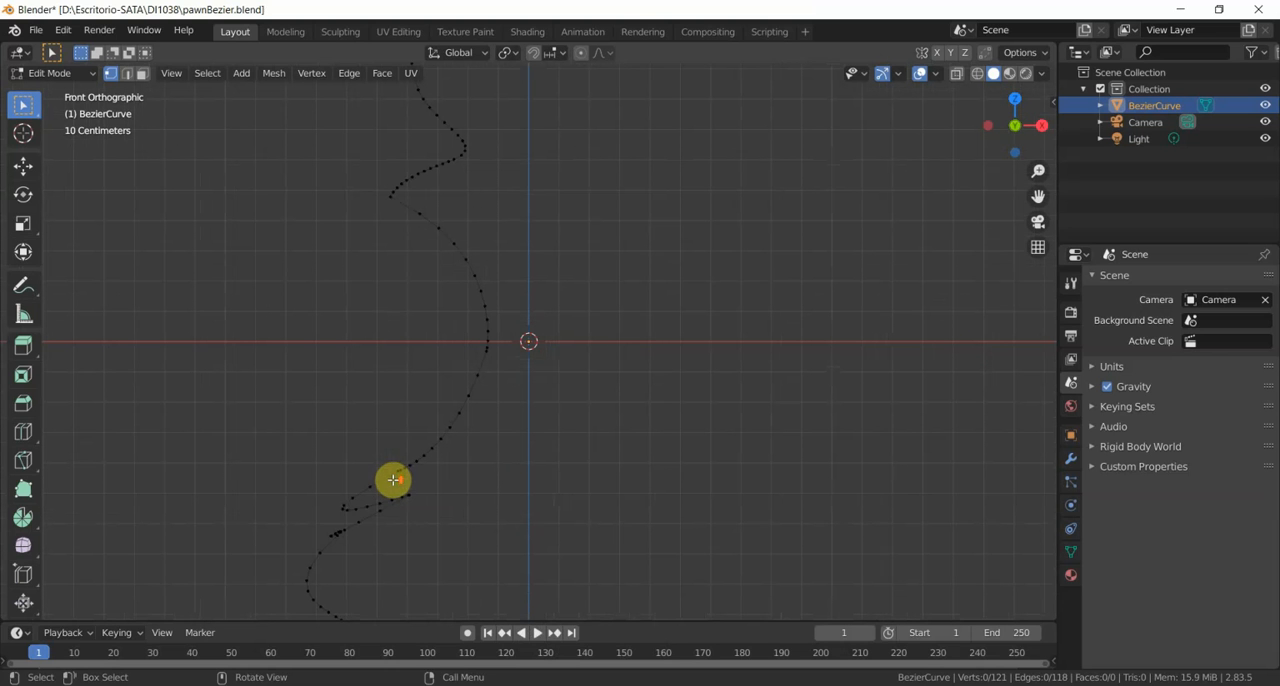
left_click(331, 535)
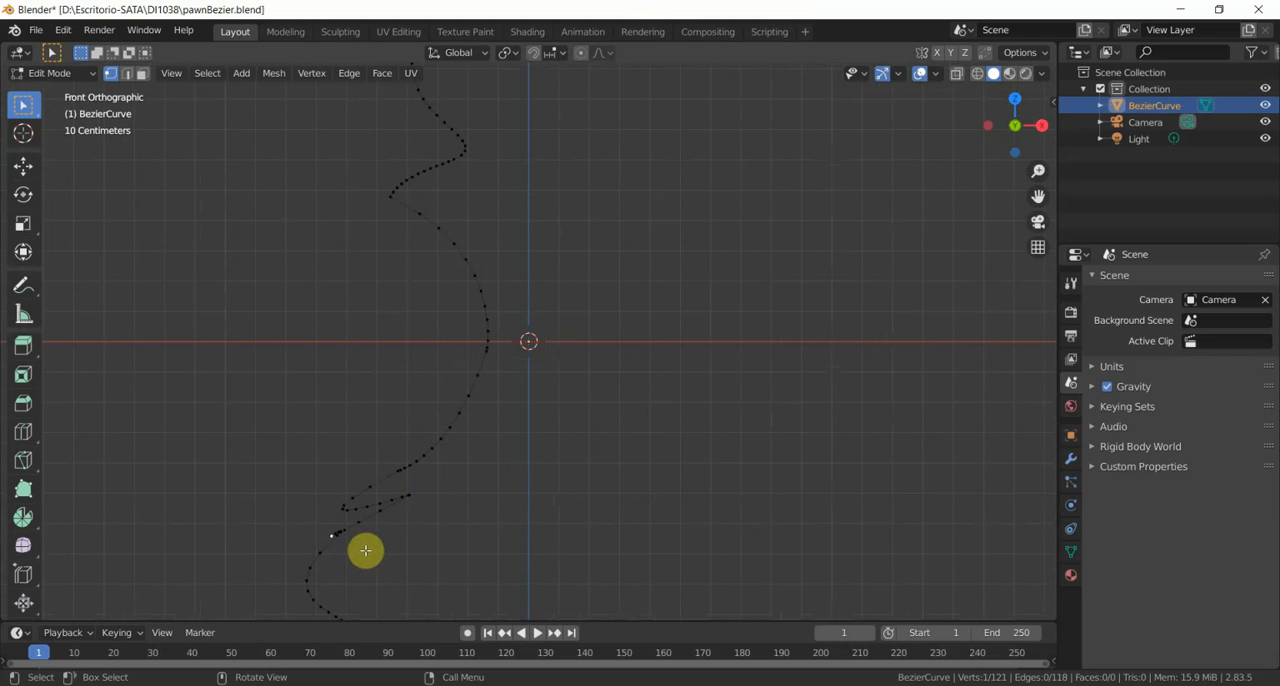
key("x")
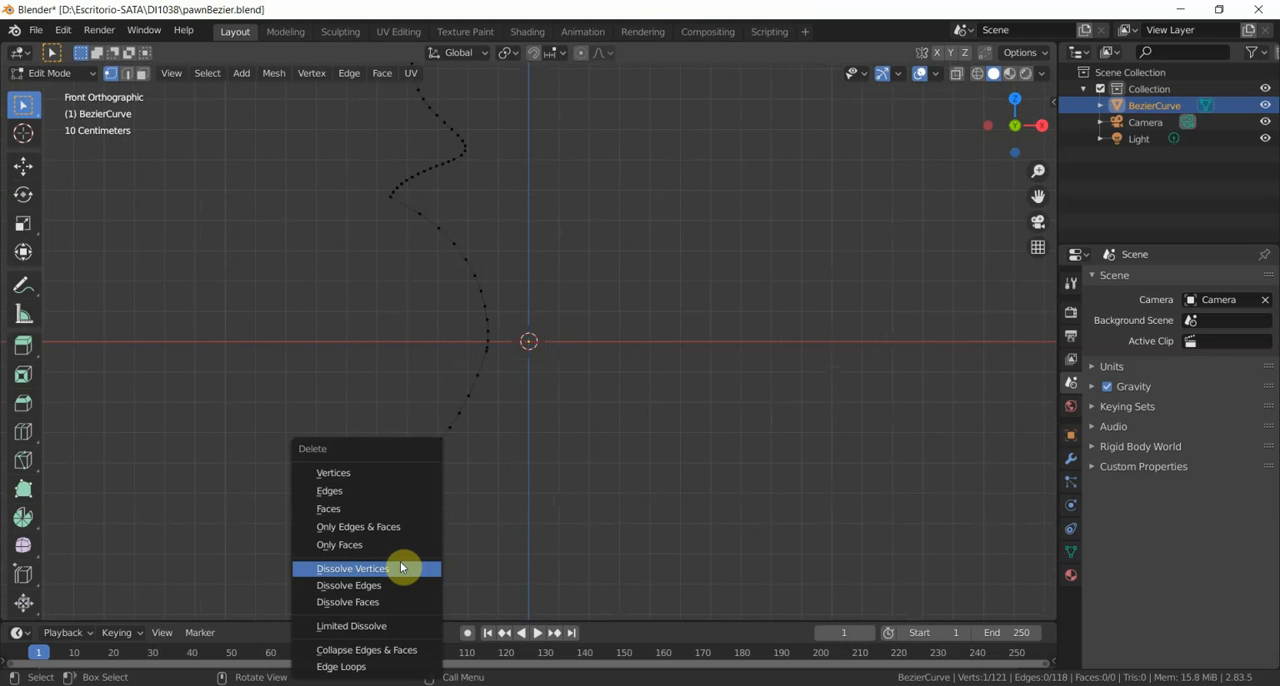
left_click(408, 473)
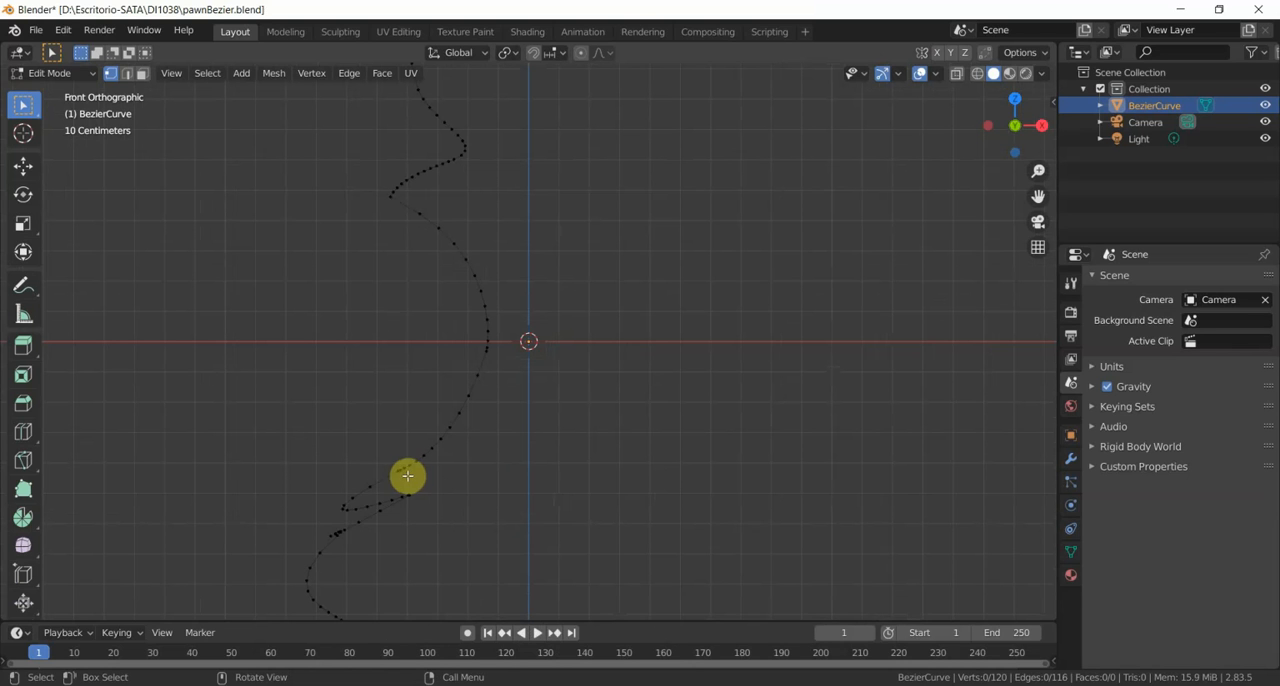
left_click(330, 534)
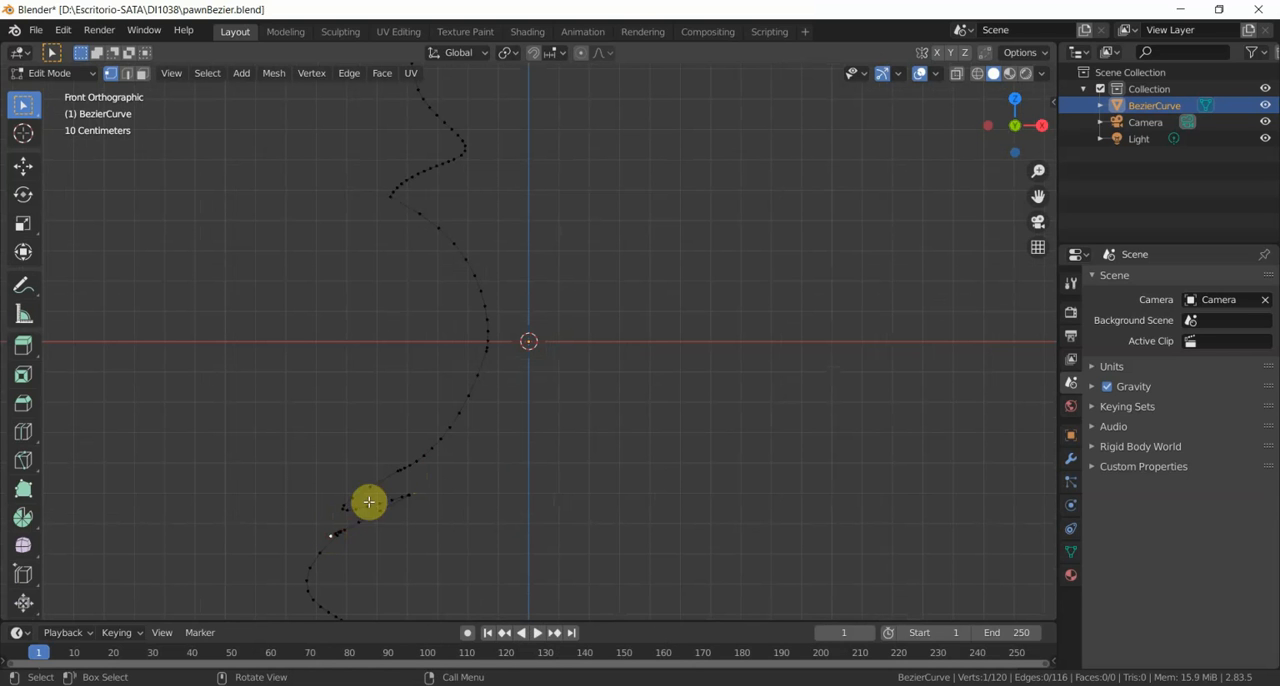
key("x")
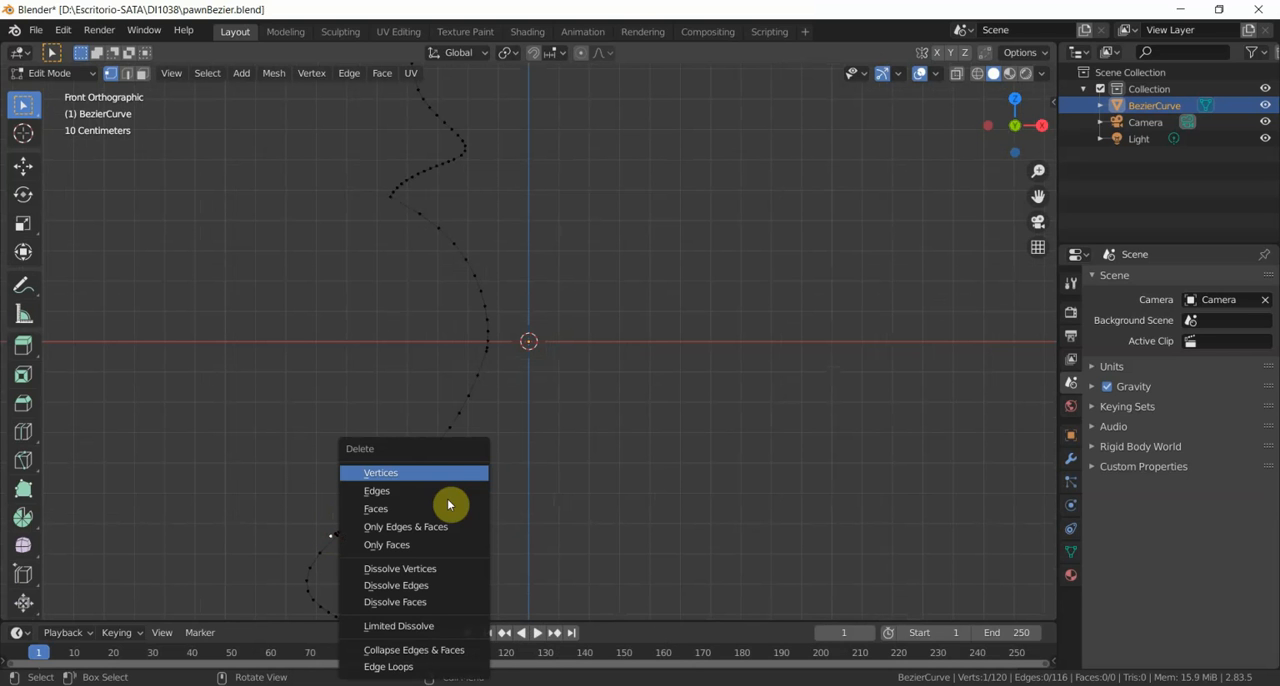
left_click(440, 472)
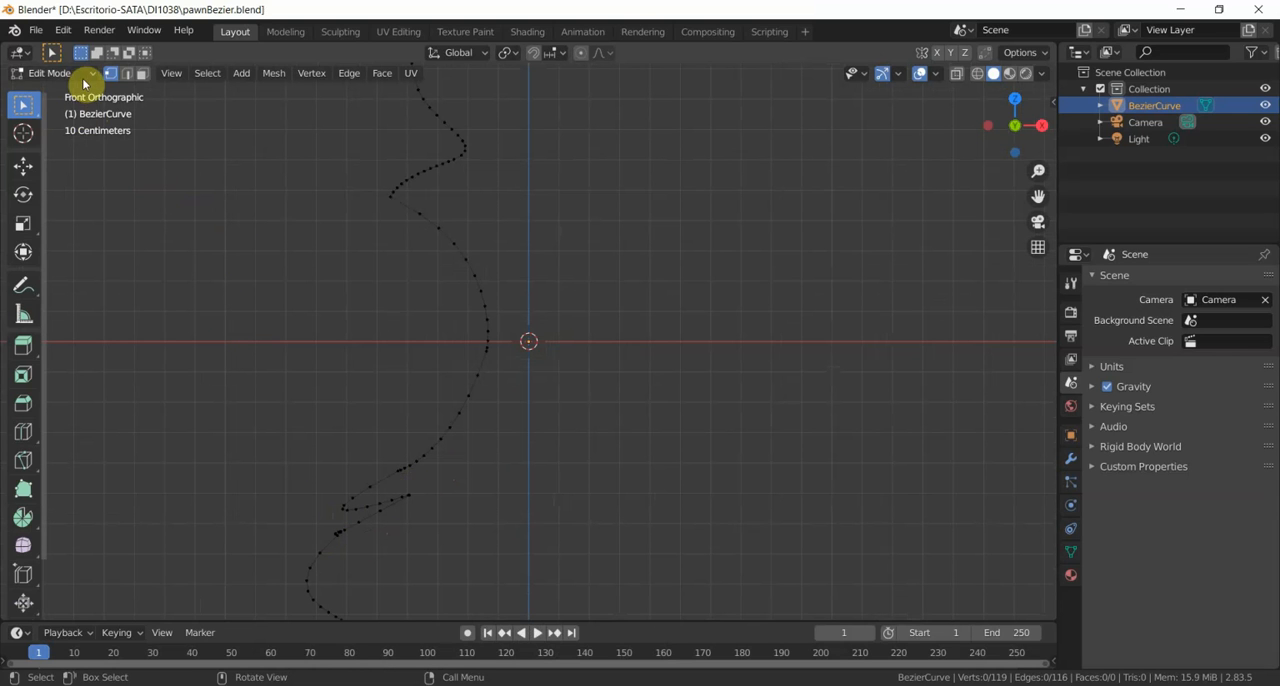
left_click(83, 77)
left_click(80, 88)
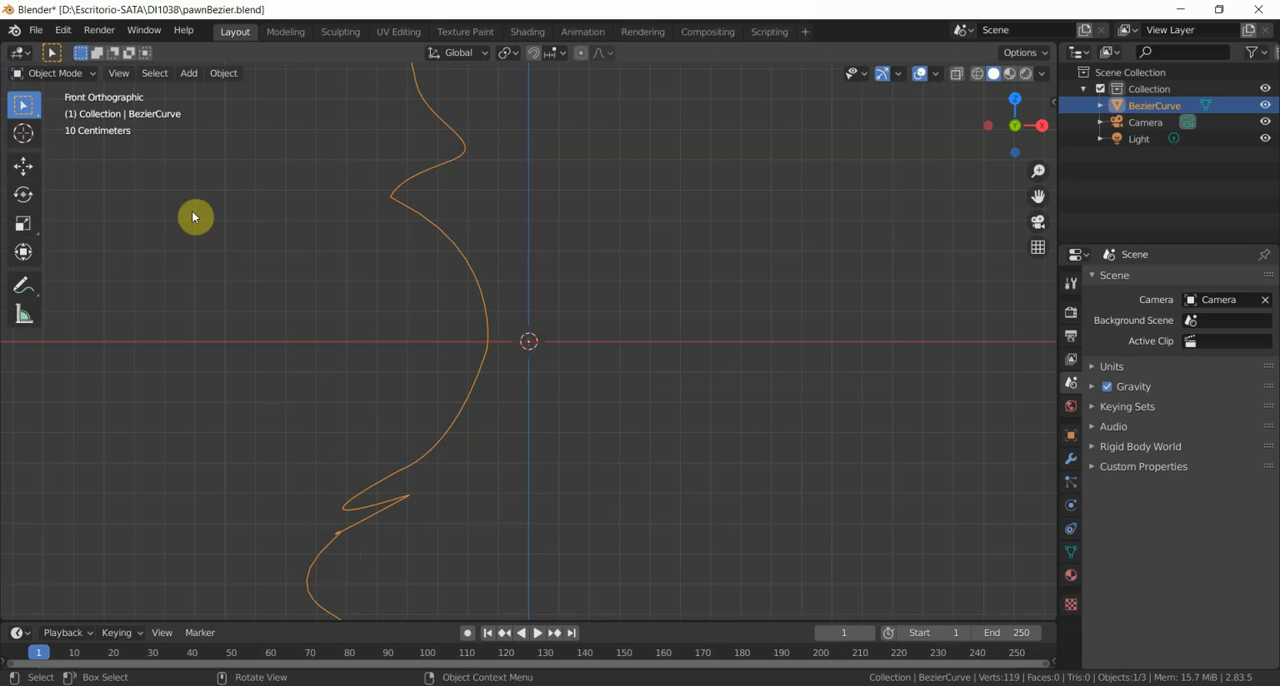
- Back in Edit Mode, delete the two remaining overlapping vertices at that same joint, one after the other, and return to Object Mode
left_click(80, 75)
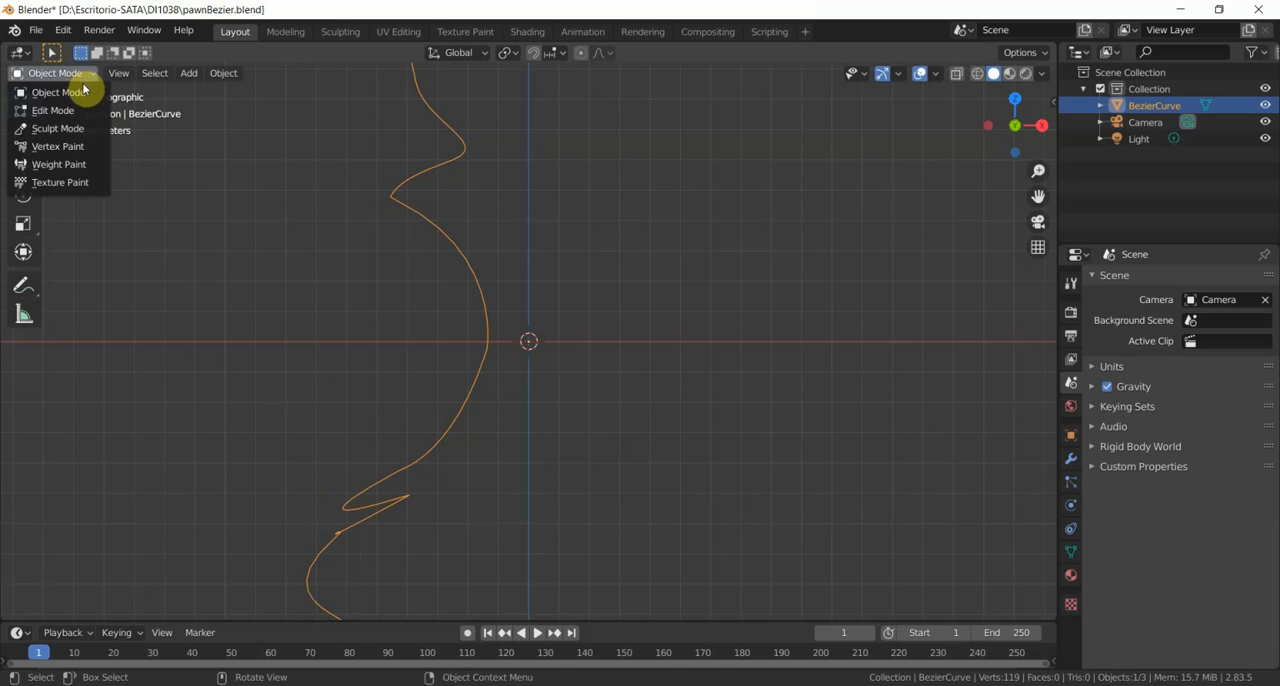
left_click(80, 109)
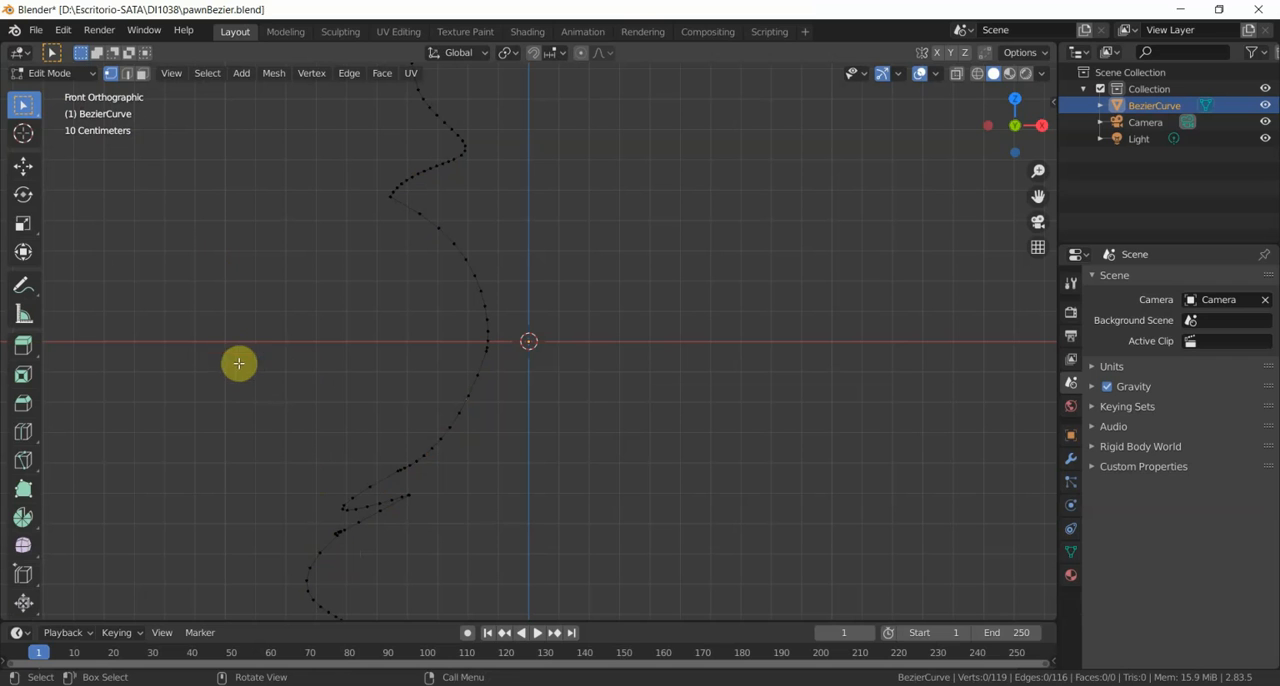
left_click(338, 531)
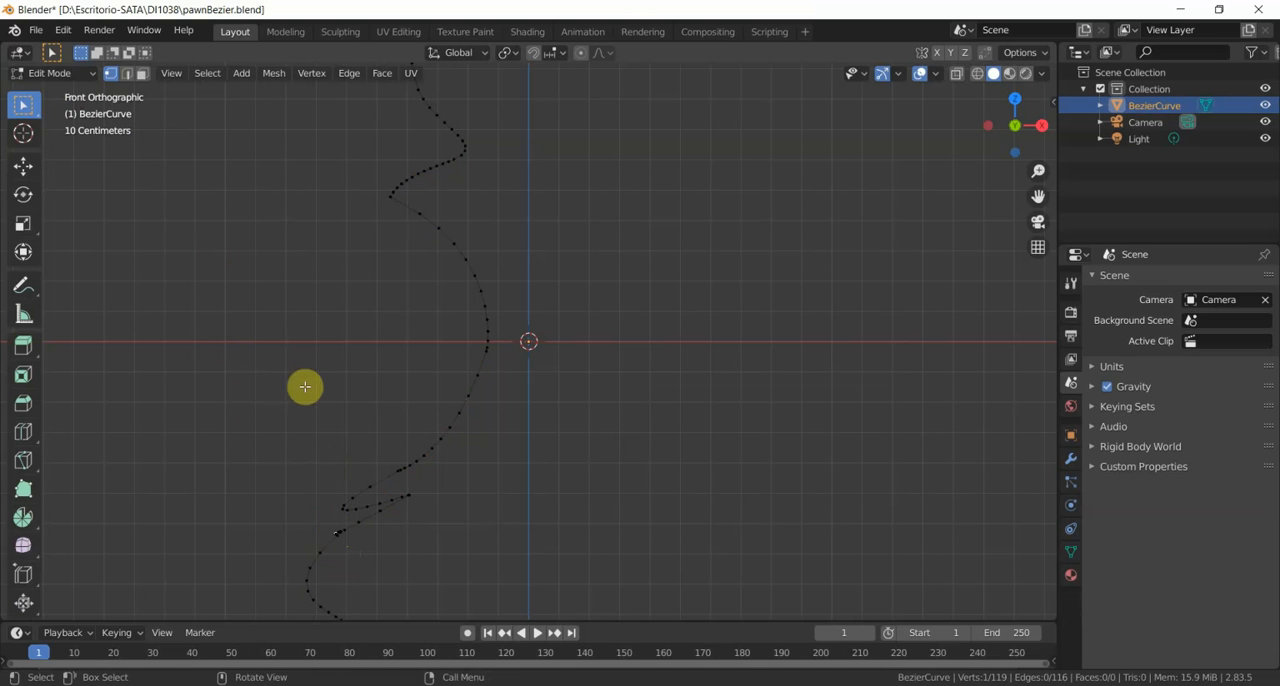
key("x")
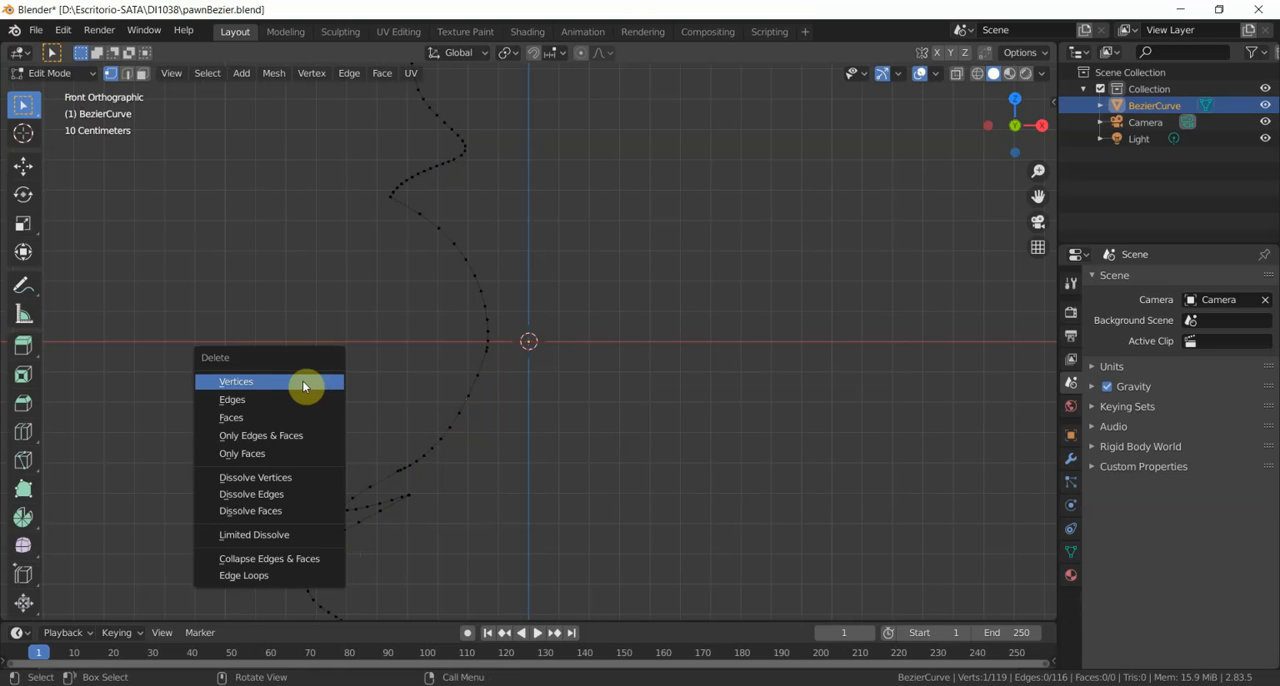
left_click(304, 384)
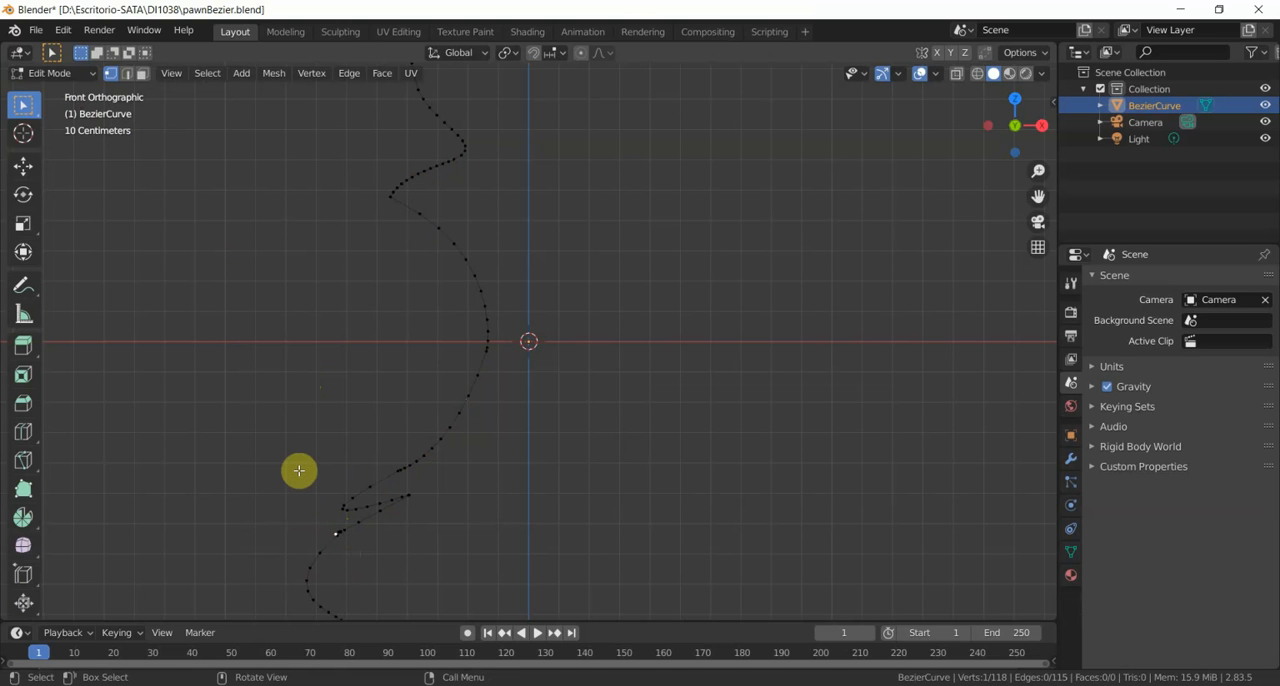
key("x")
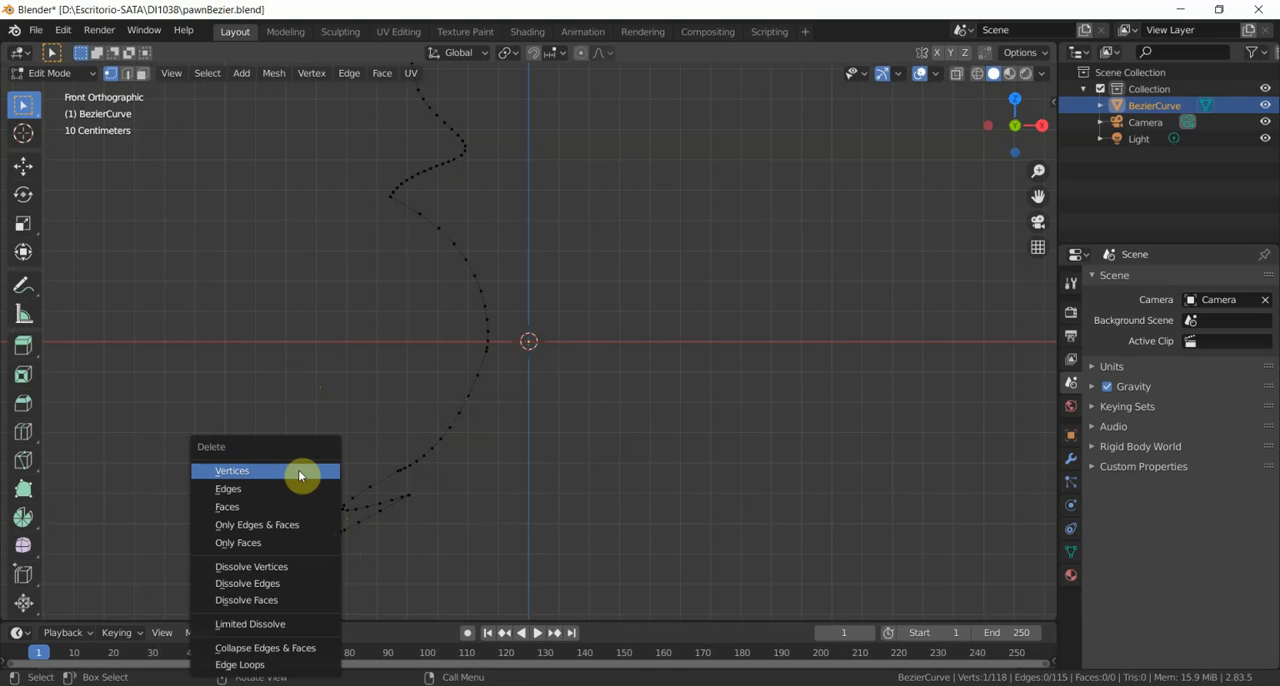
left_click(299, 472)
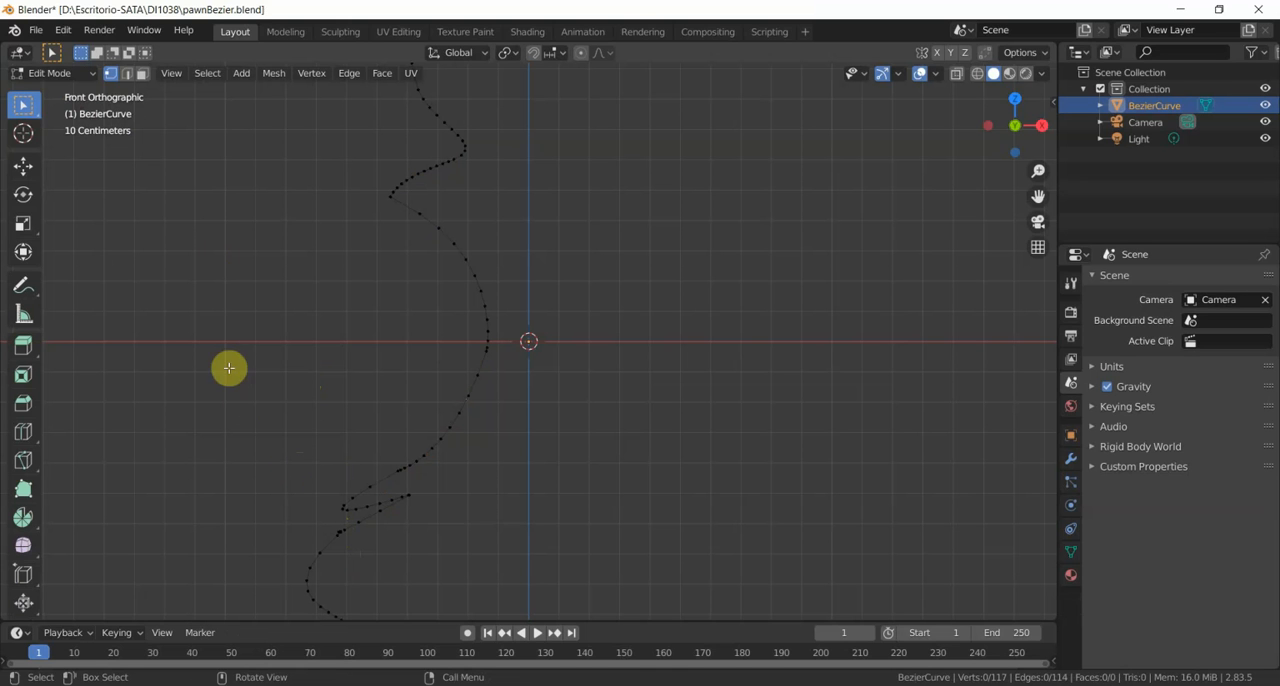
left_click(80, 75)
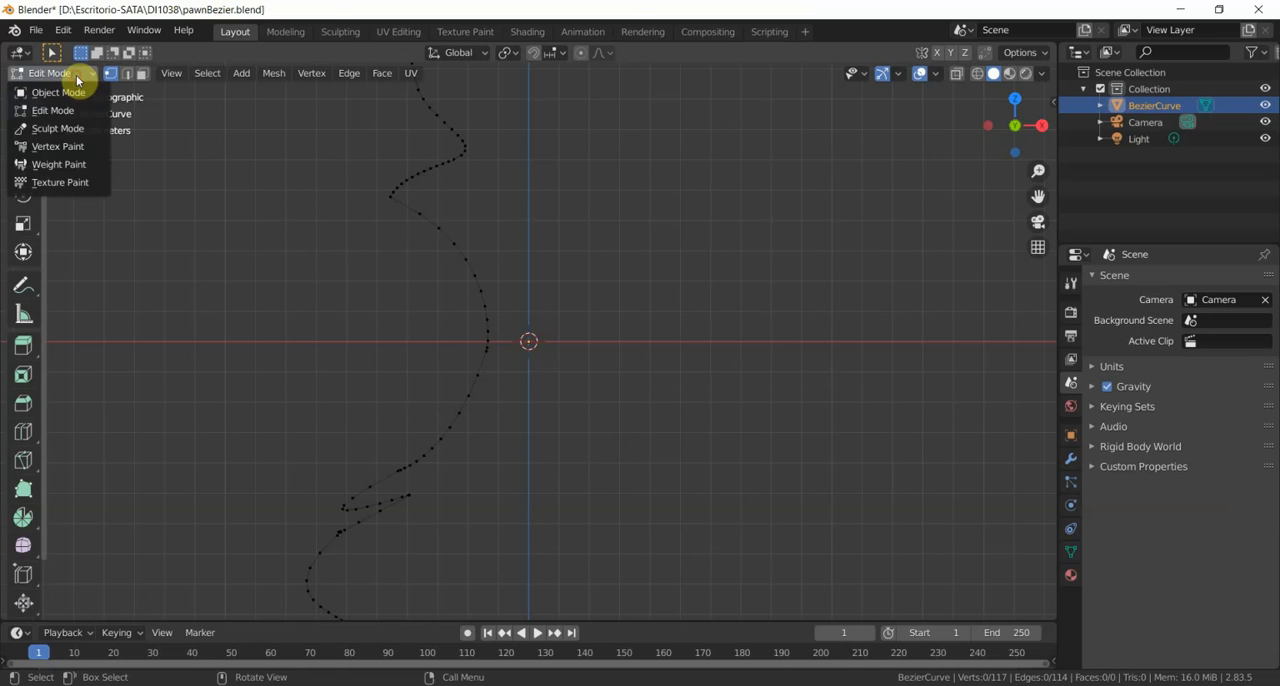
left_click(80, 91)
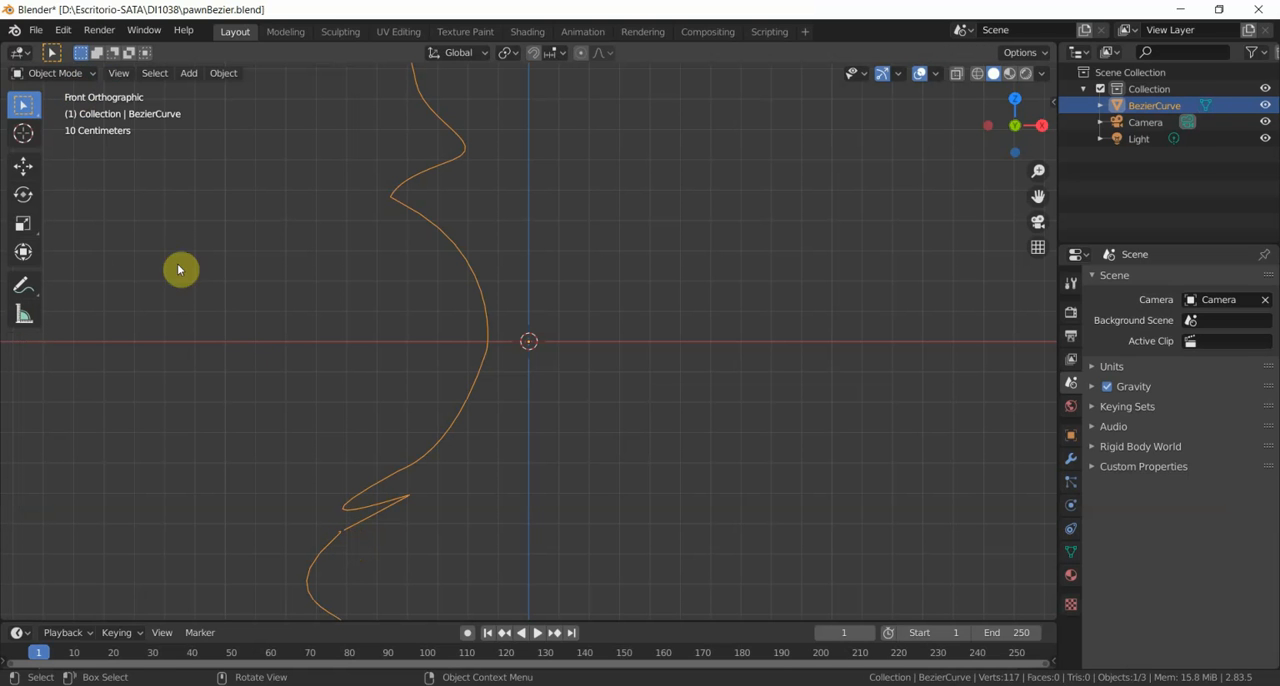
- In Edit Mode, move the lower body curve's upper end vertex about 0.012 m toward the zigzag's lower end, and return to Object Mode
left_click(70, 76)
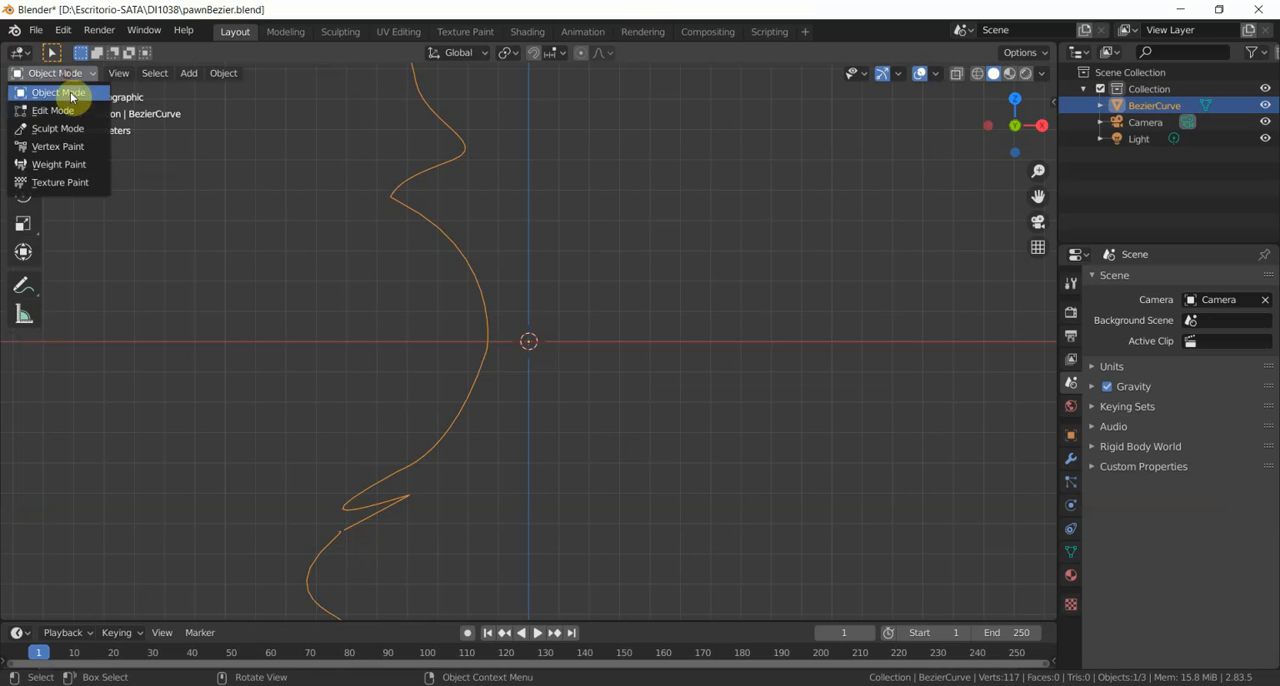
left_click(70, 106)
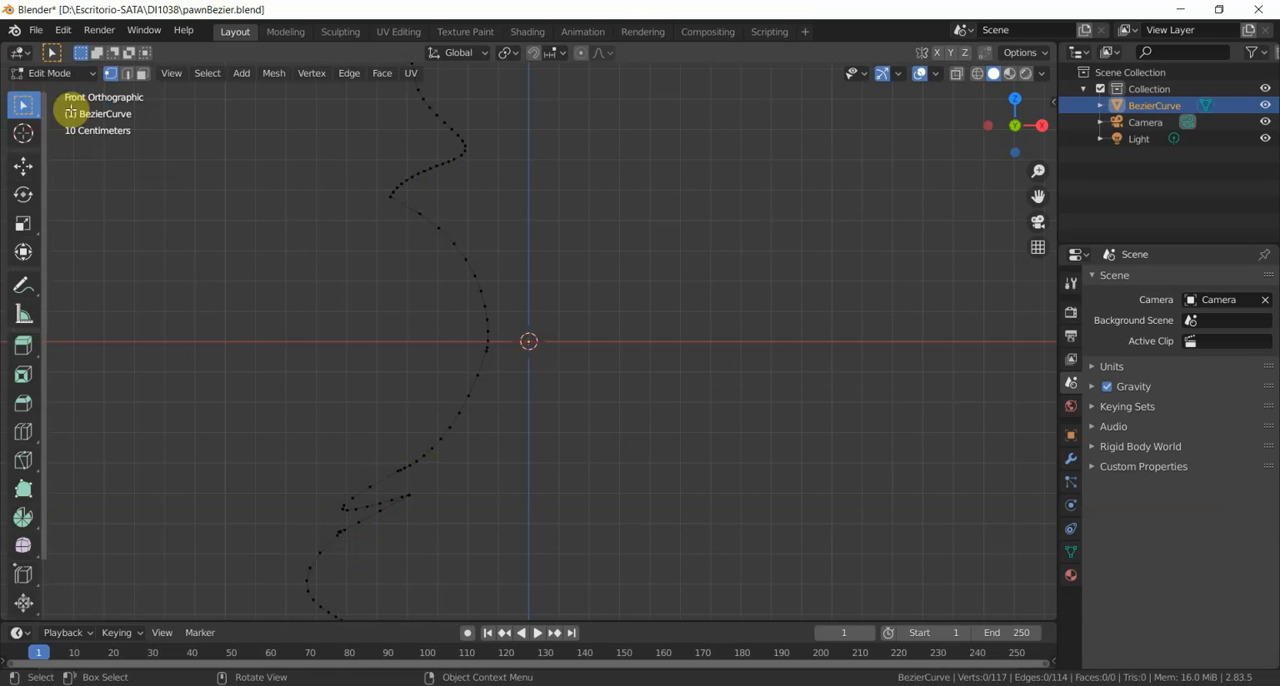
left_click(337, 535)
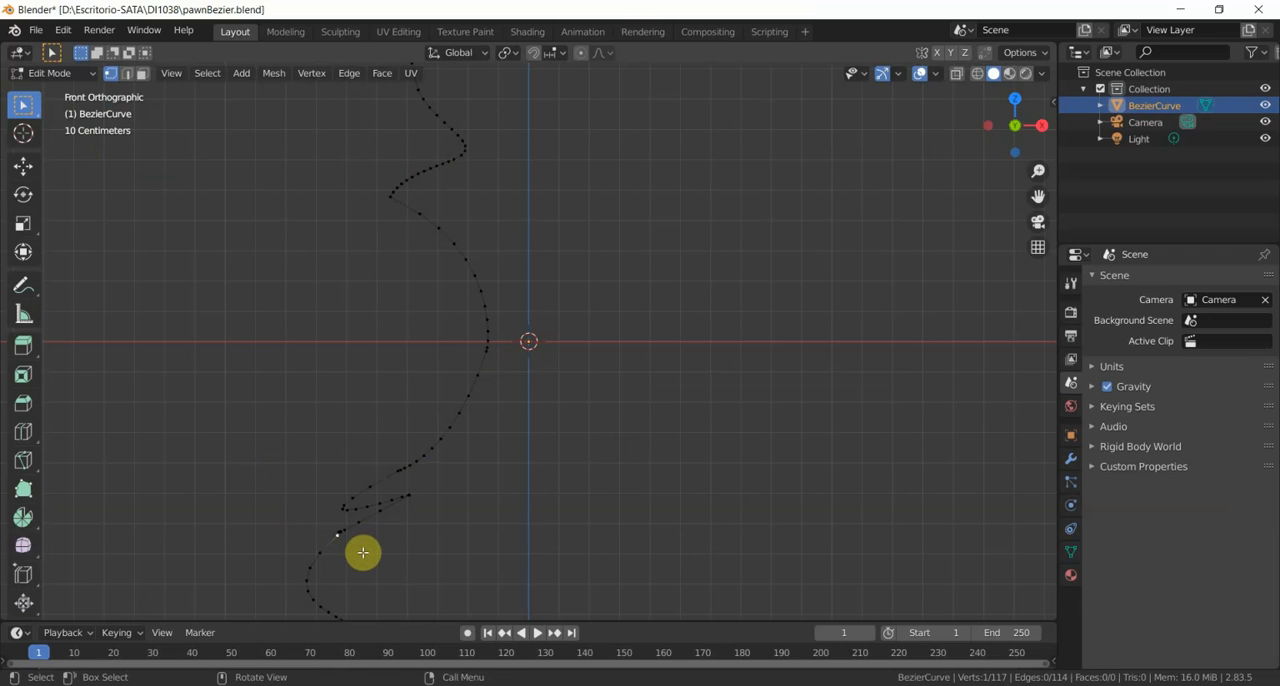
key("g")
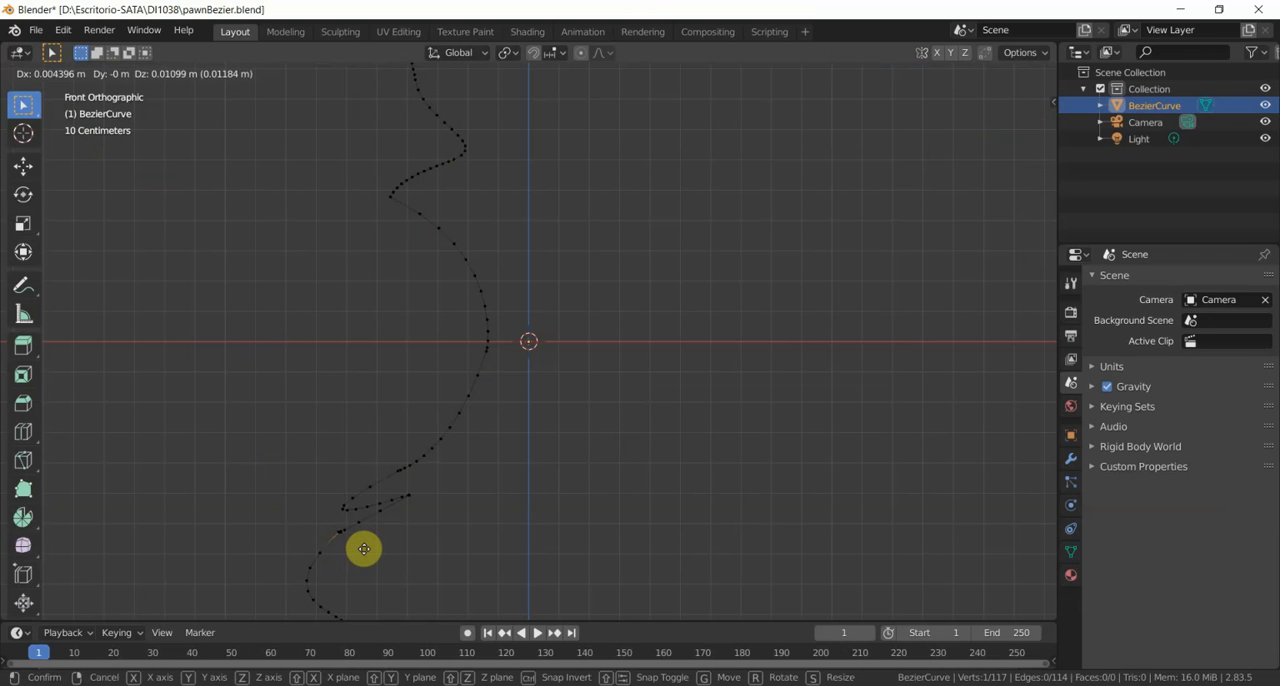
left_click(364, 549)
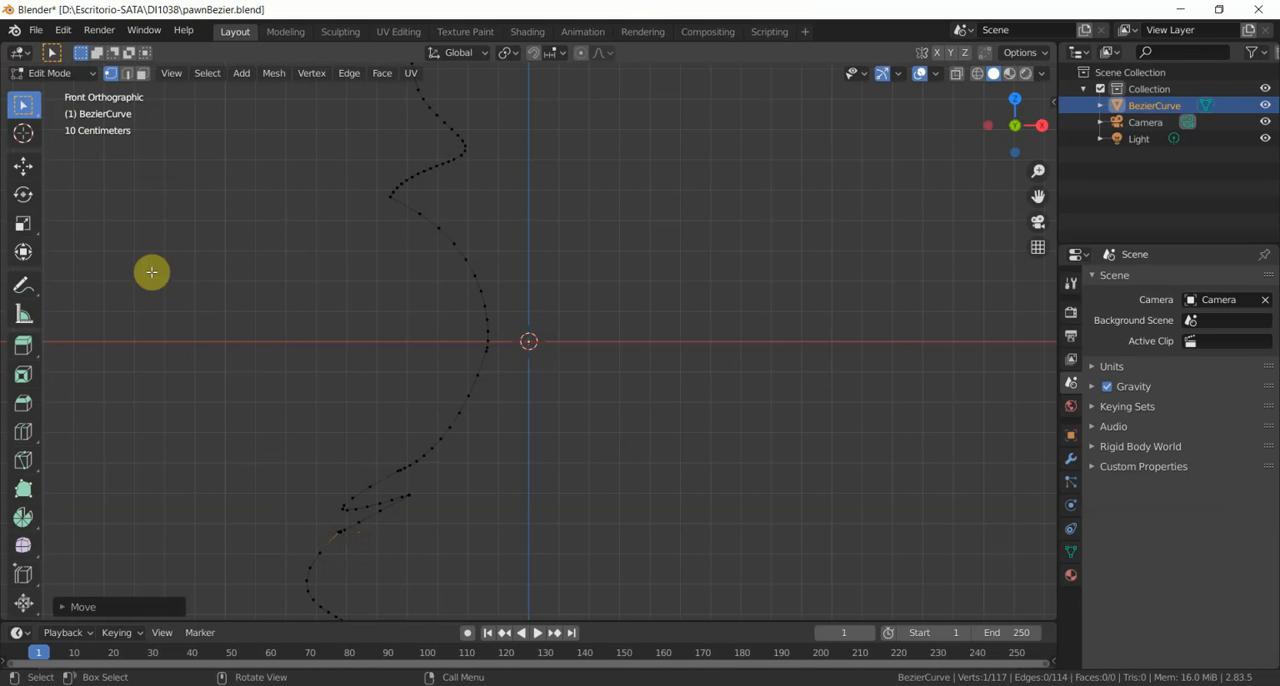
left_click(45, 75)
left_click(80, 92)
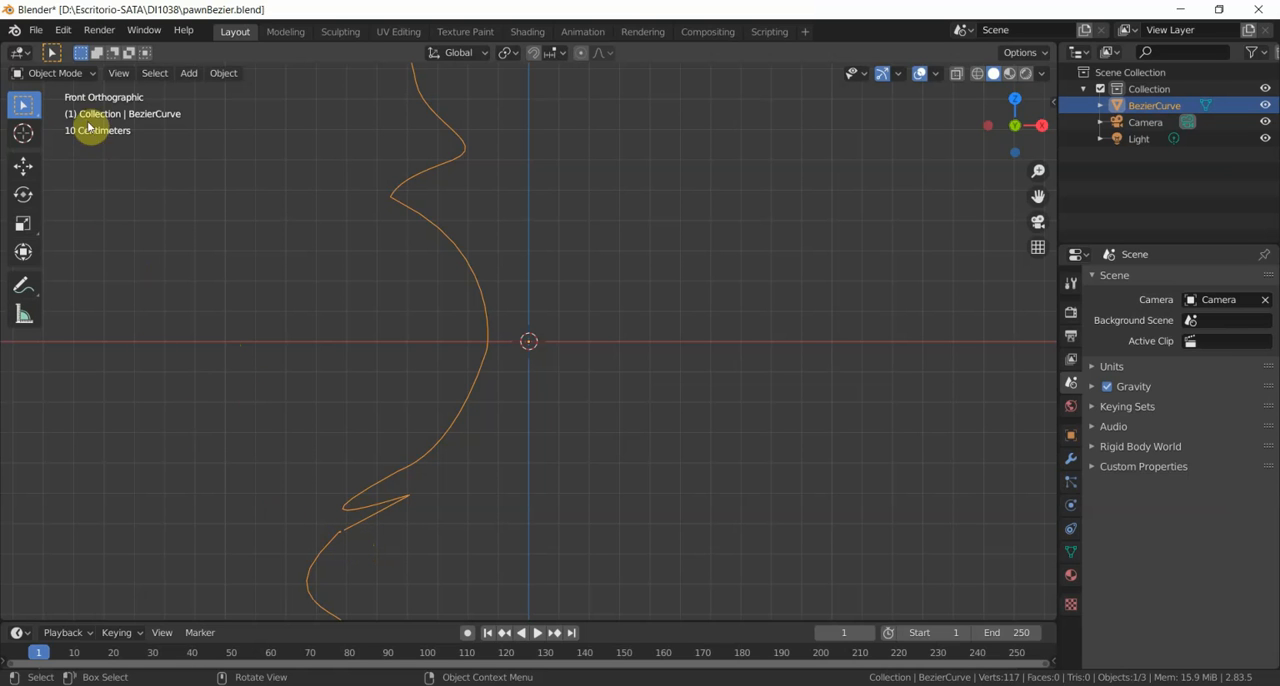
- In Edit Mode, move the zigzag's lower end vertex about 0.016 m onto the lower body curve's end, and return to Object Mode
left_click(86, 77)
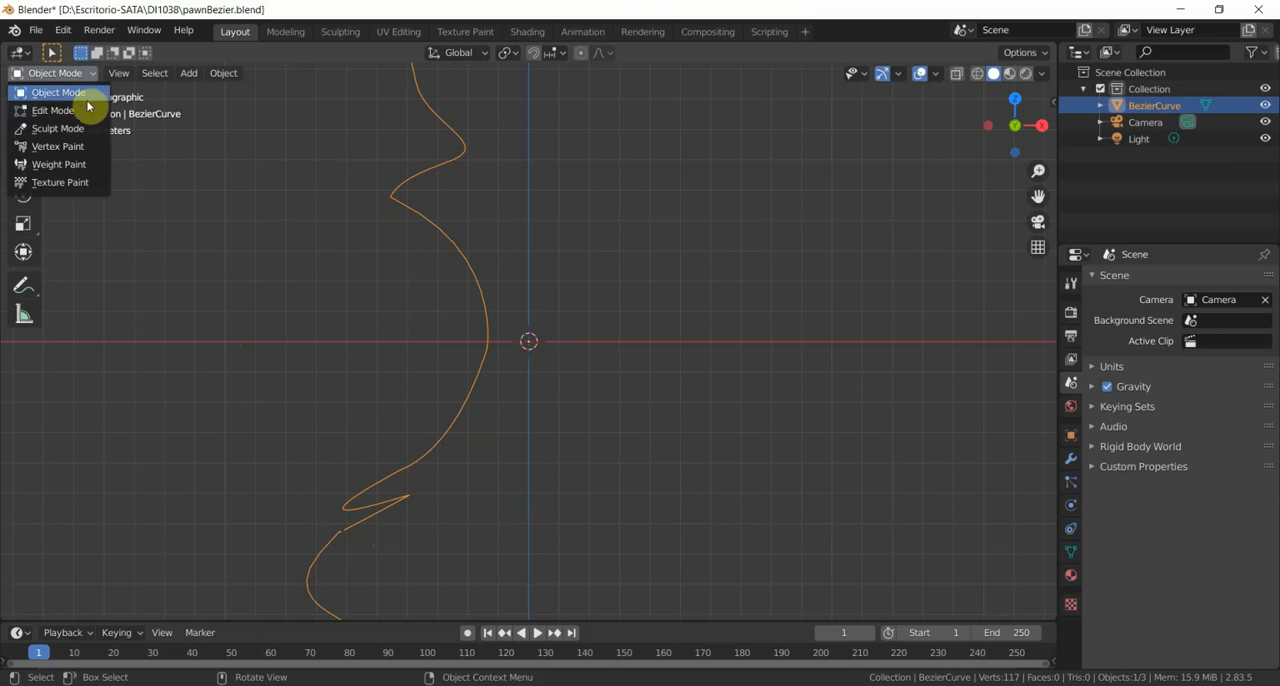
left_click(86, 110)
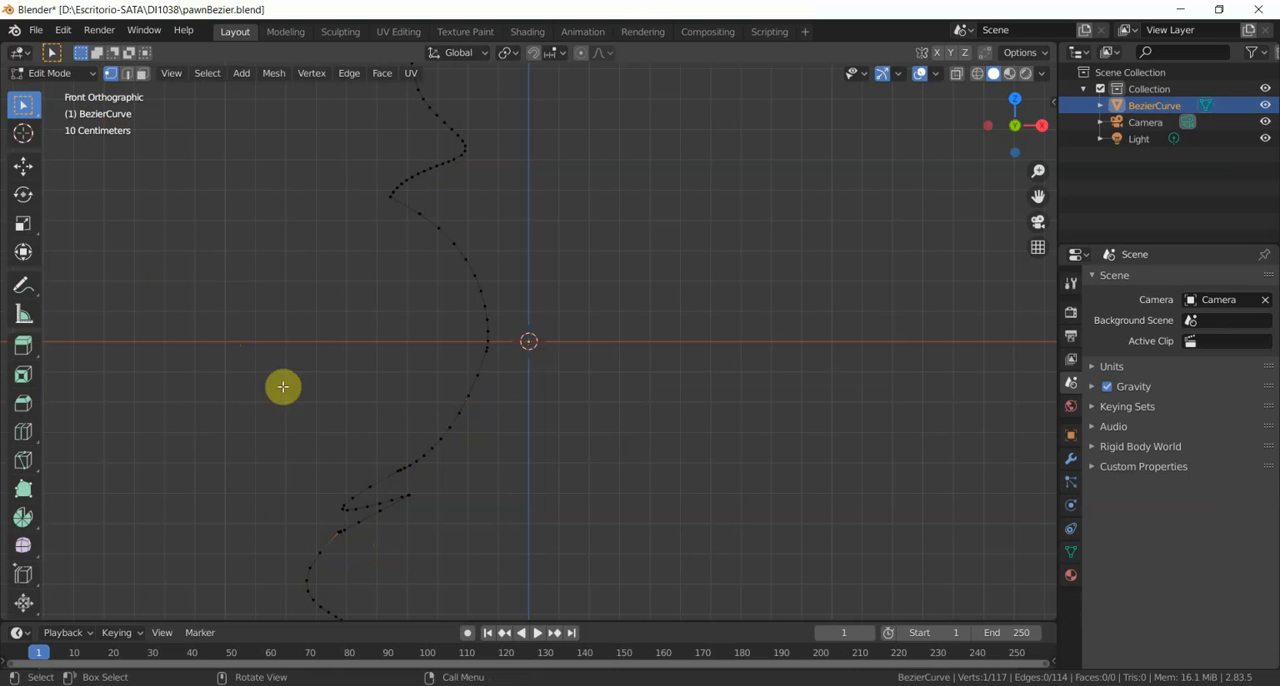
left_click(343, 530)
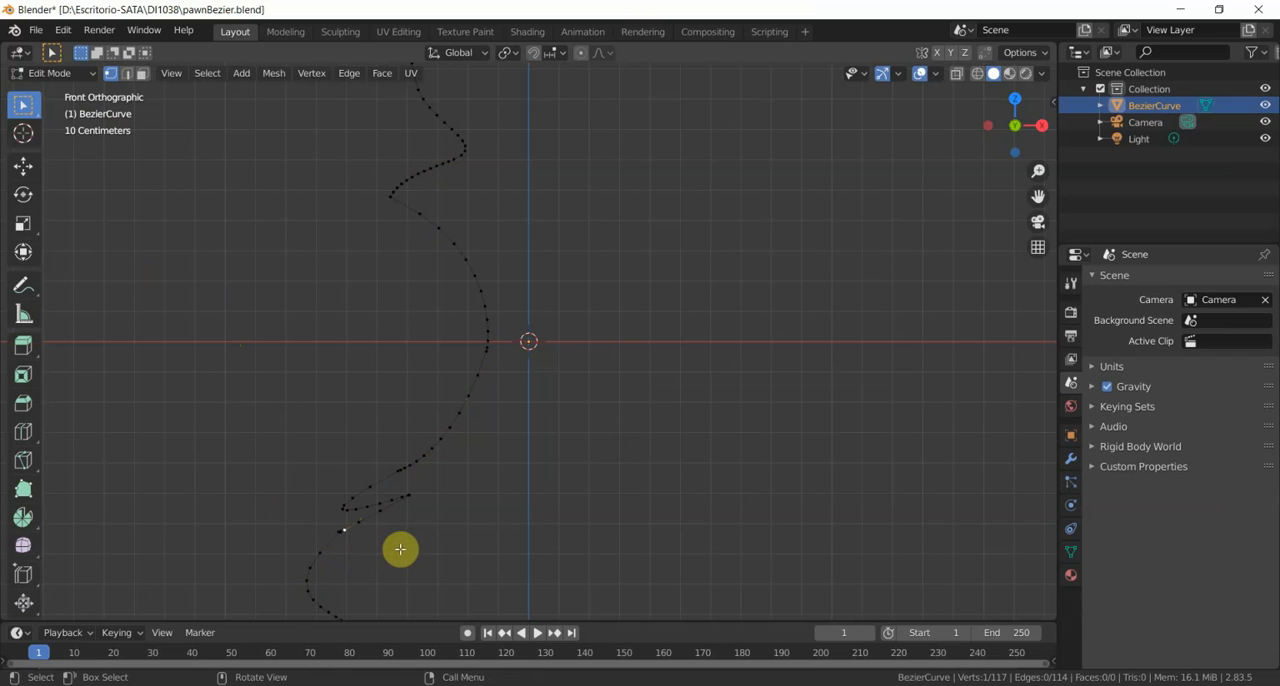
key("g")
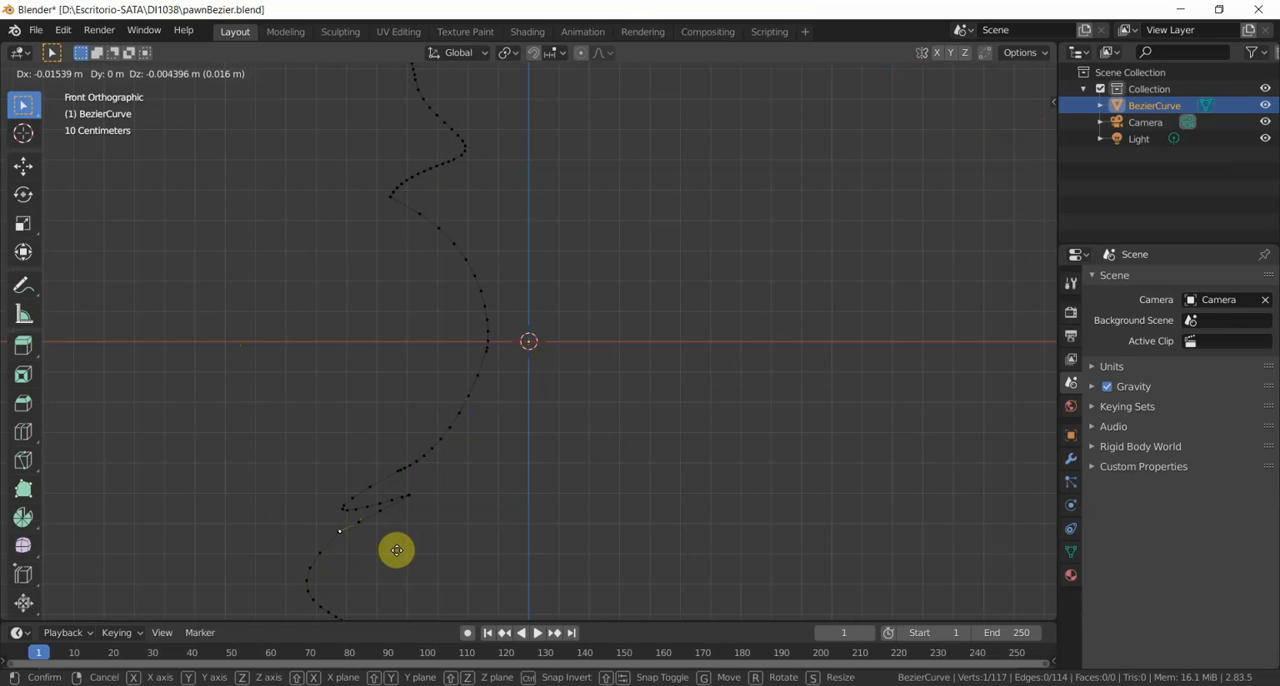
left_click(396, 550)
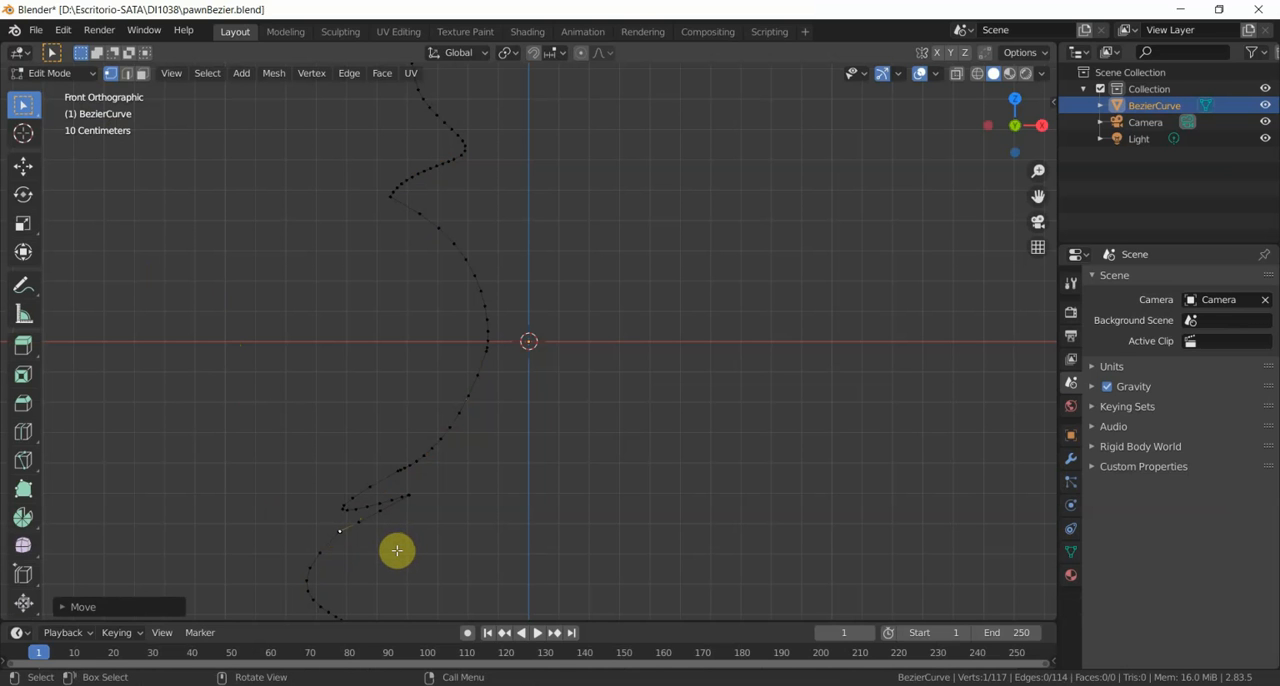
left_click(68, 74)
left_click(60, 92)
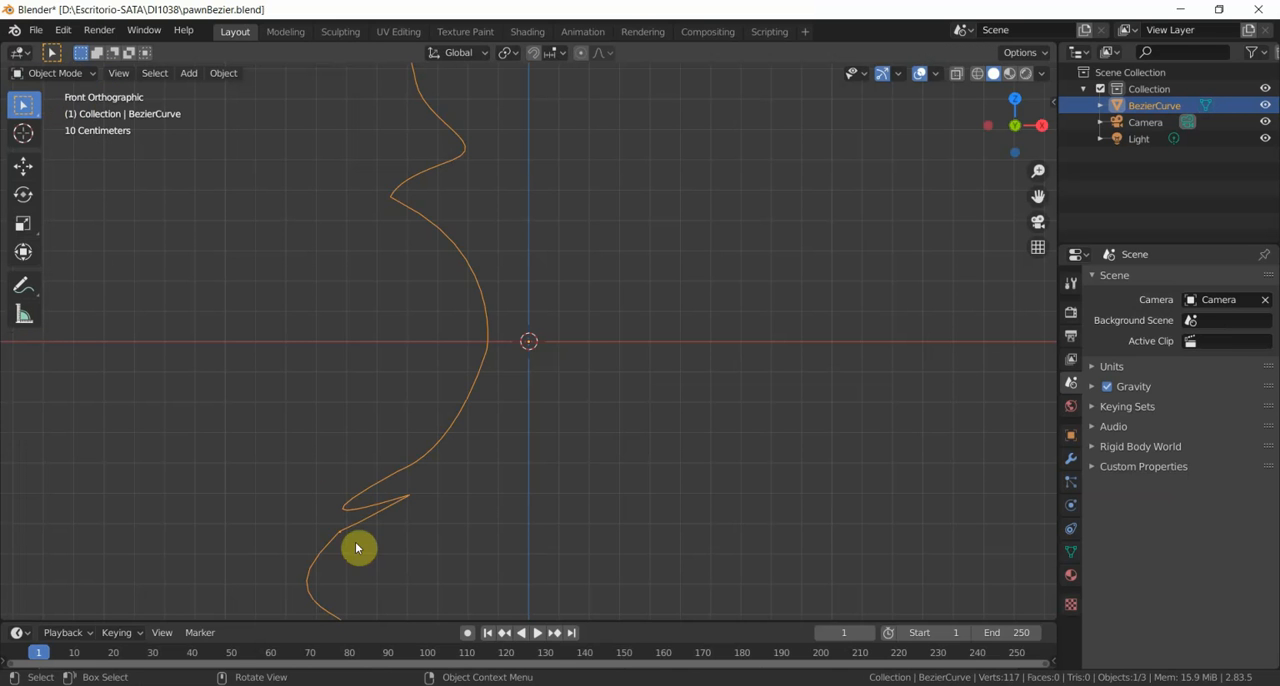
scroll(477, 521, "up", 2)
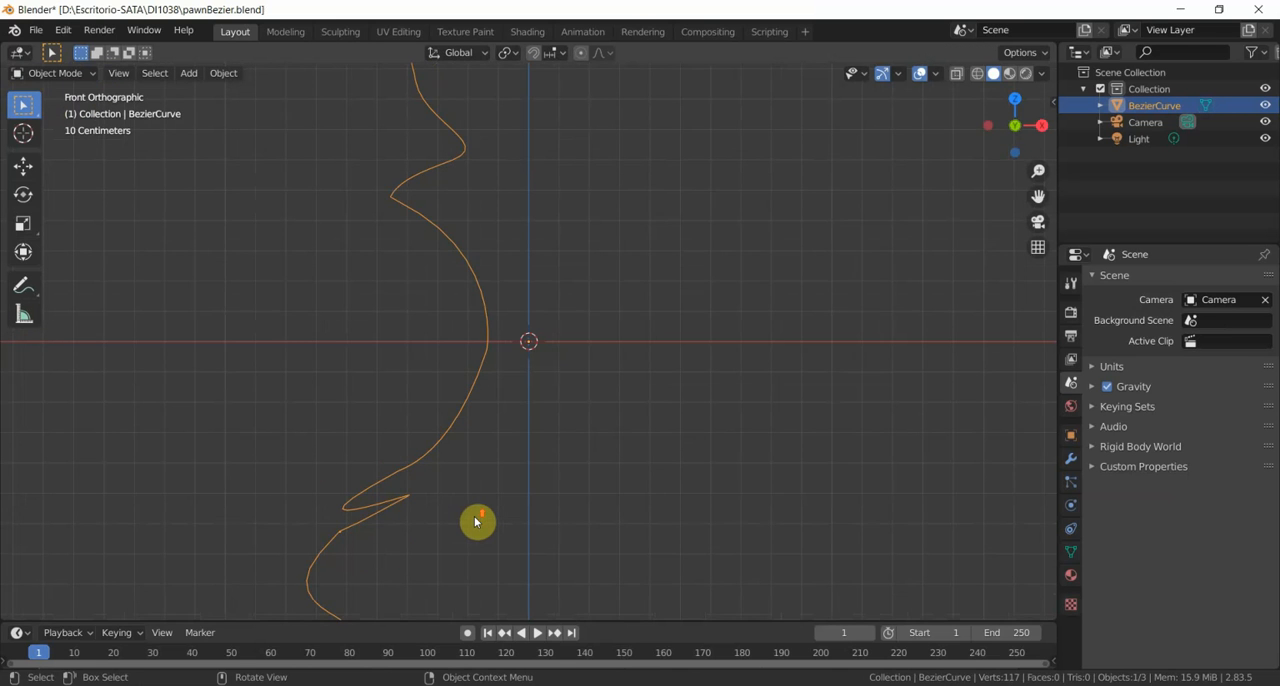
scroll(477, 521, "down", 3)
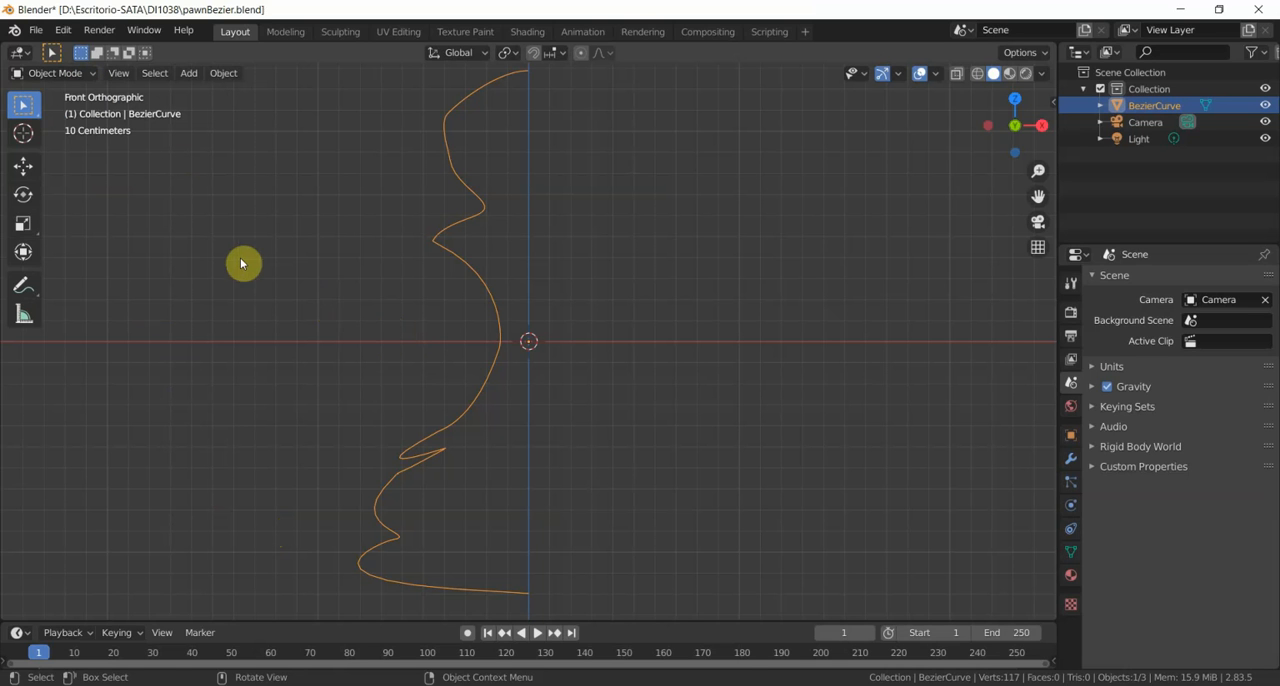
- Switch to the Bottom viewpoint, enter Edit Mode on the profile and select all of its vertices
left_click(119, 73)
mouse_move(195, 265)
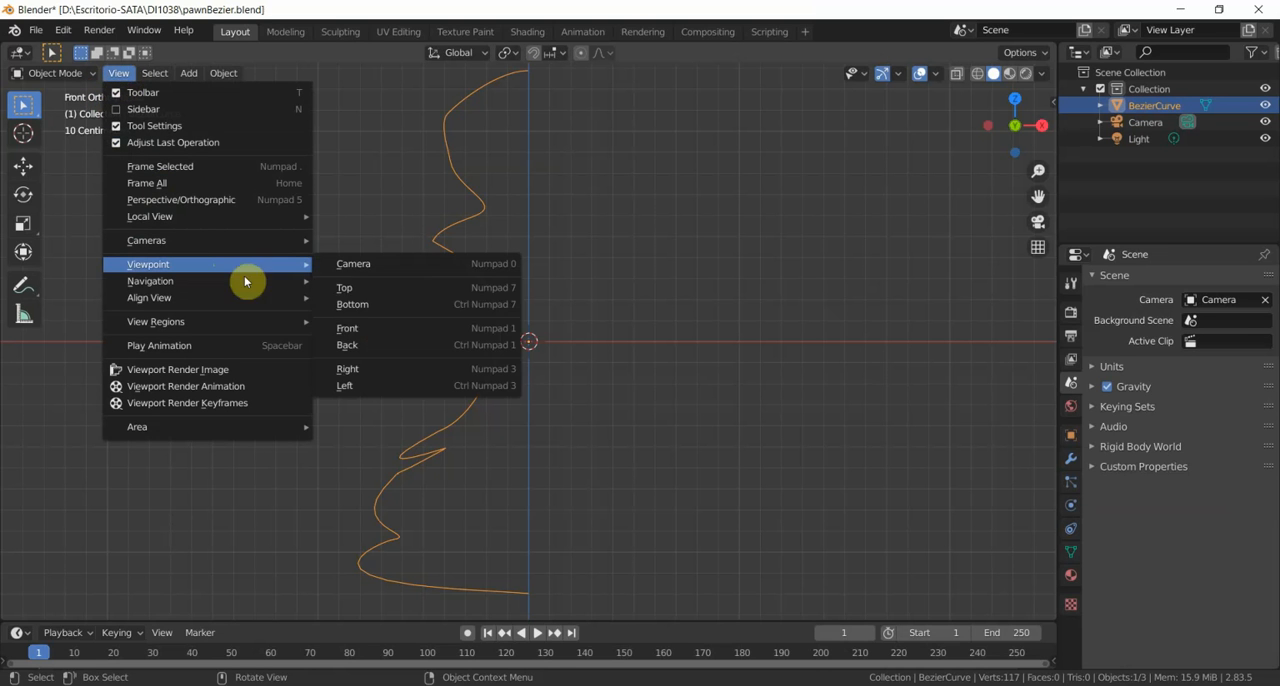
left_click(386, 306)
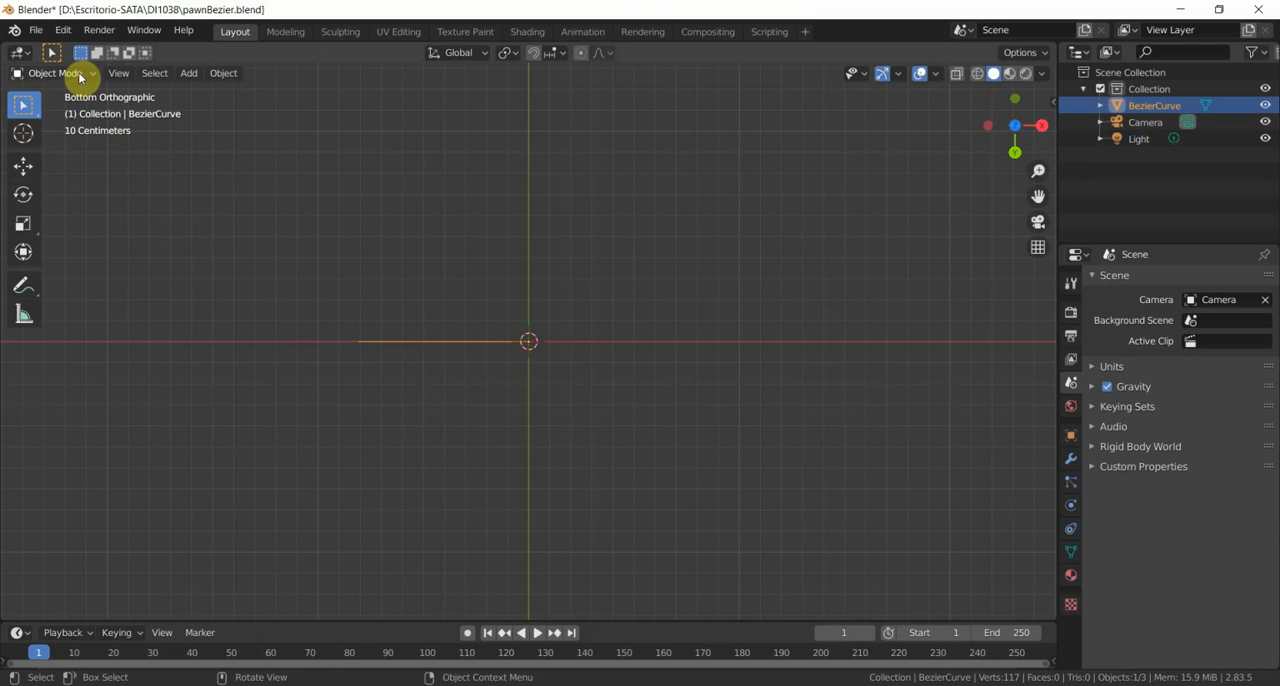
left_click(78, 72)
left_click(87, 112)
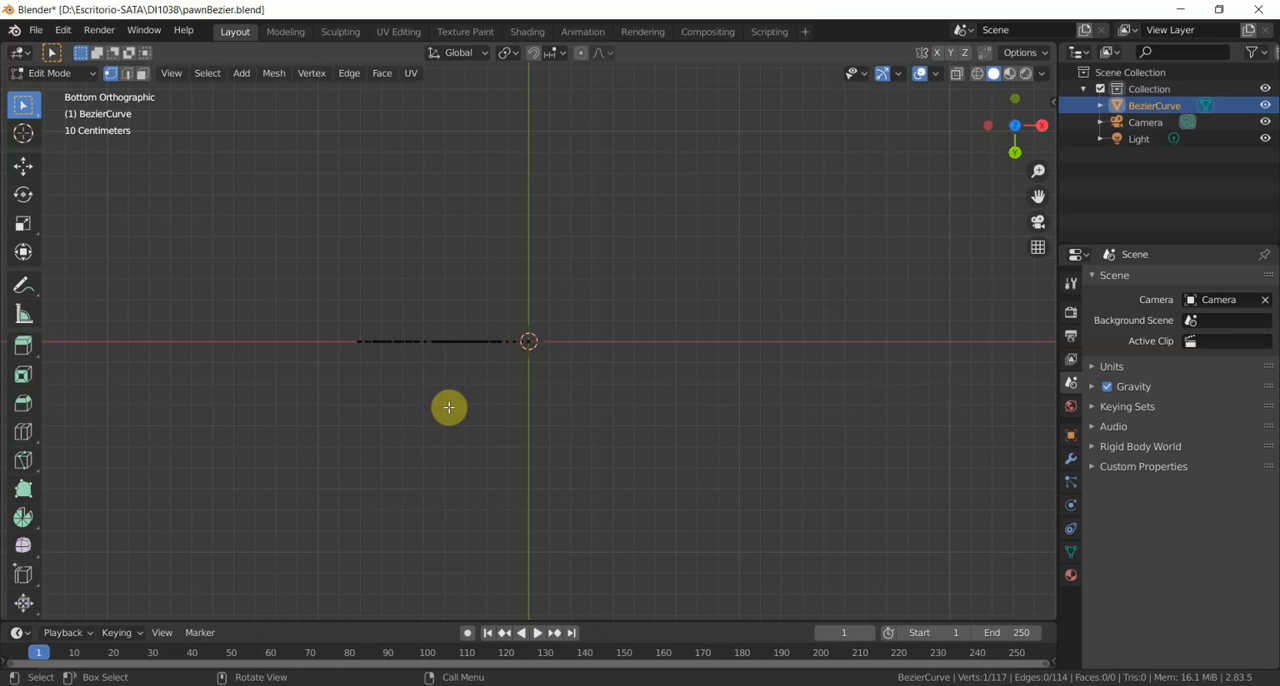
key("a")
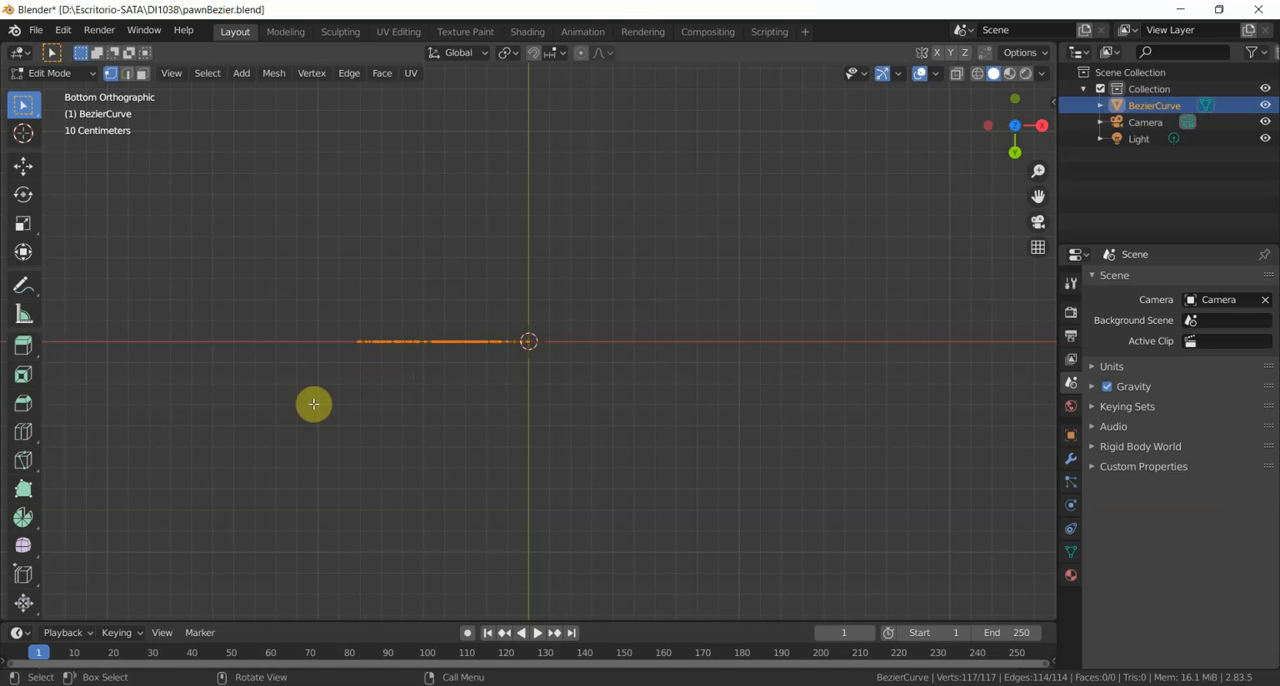
- Activate the Spin tool about the Z axis and set its number of steps to 28
left_click(23, 517)
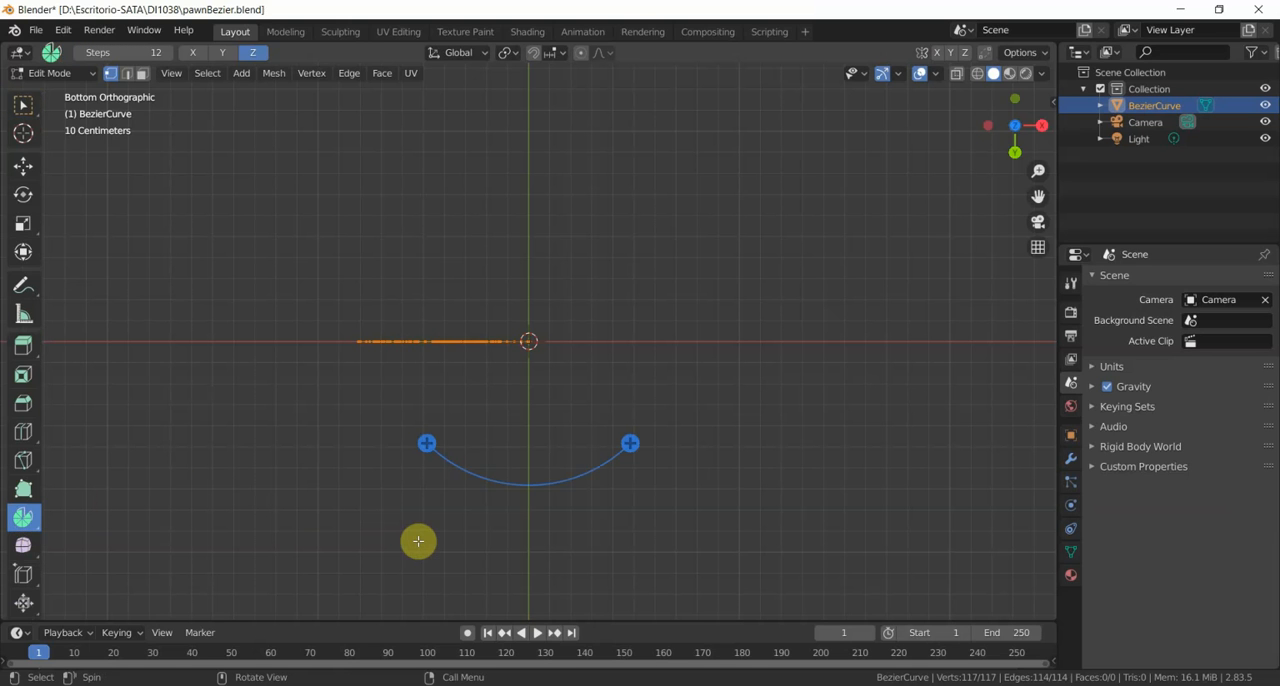
left_click(426, 445)
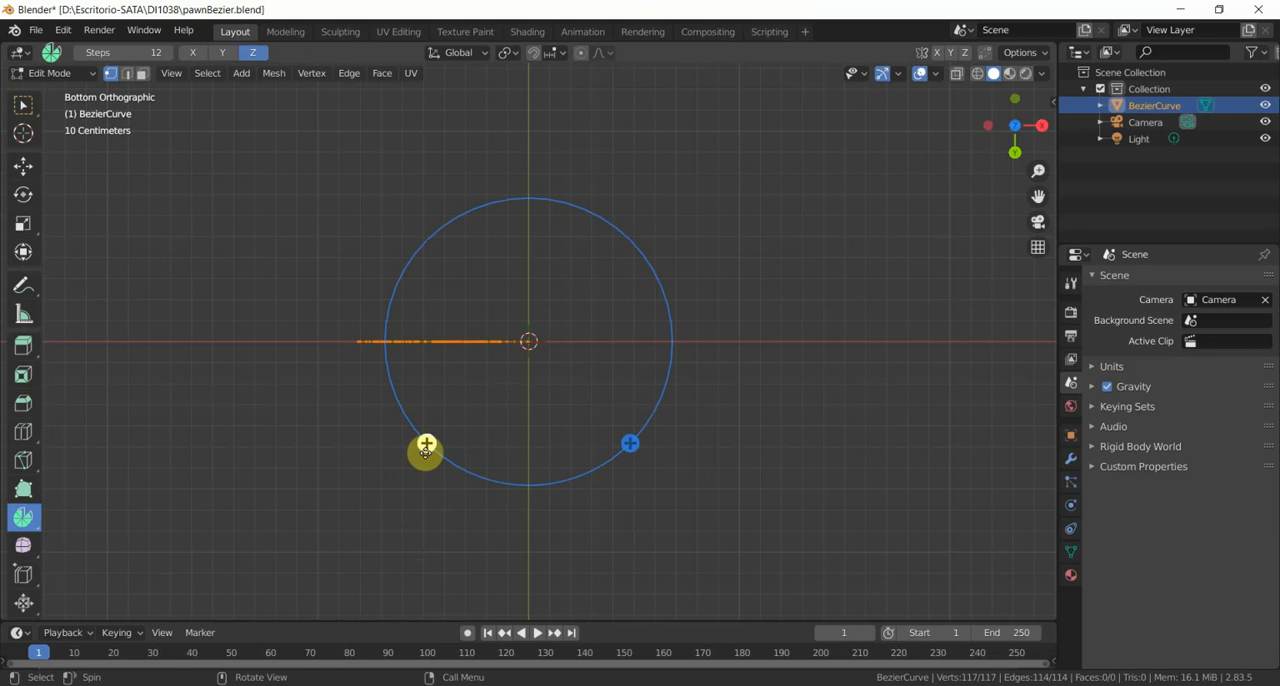
mouse_move(426, 445)
left_mouse_down()
mouse_move(371, 506)
mouse_move(426, 446)
left_mouse_up()
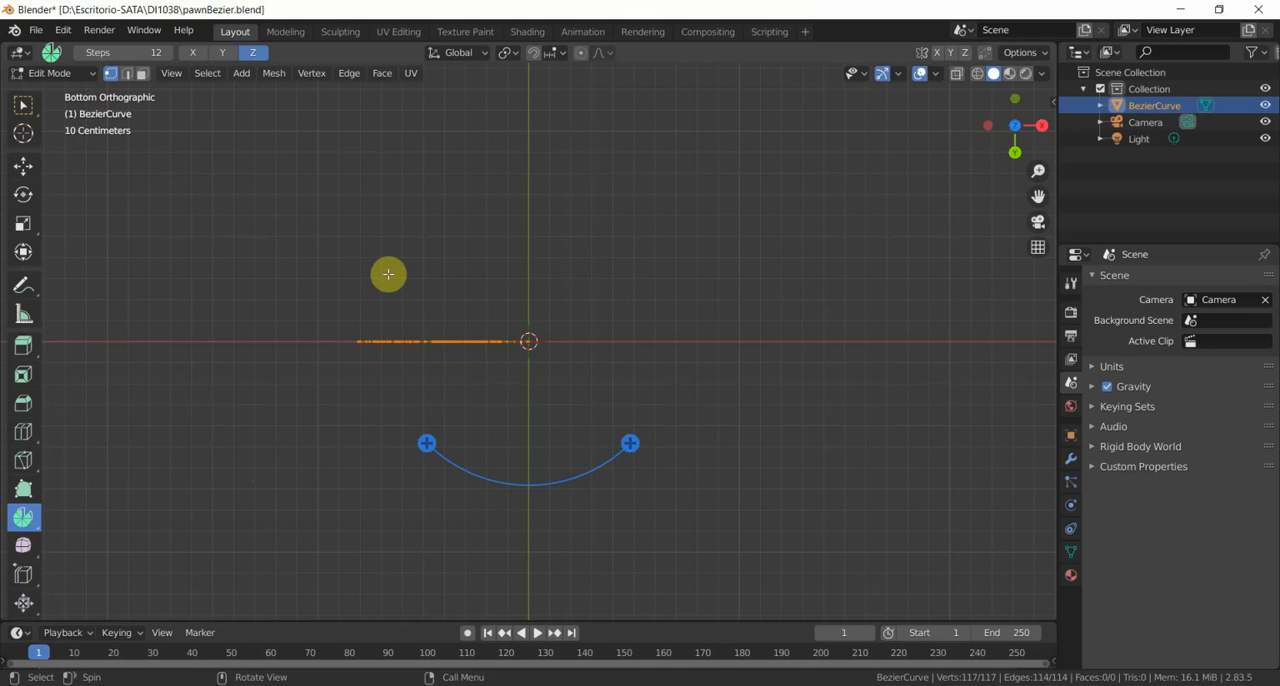
key("n")
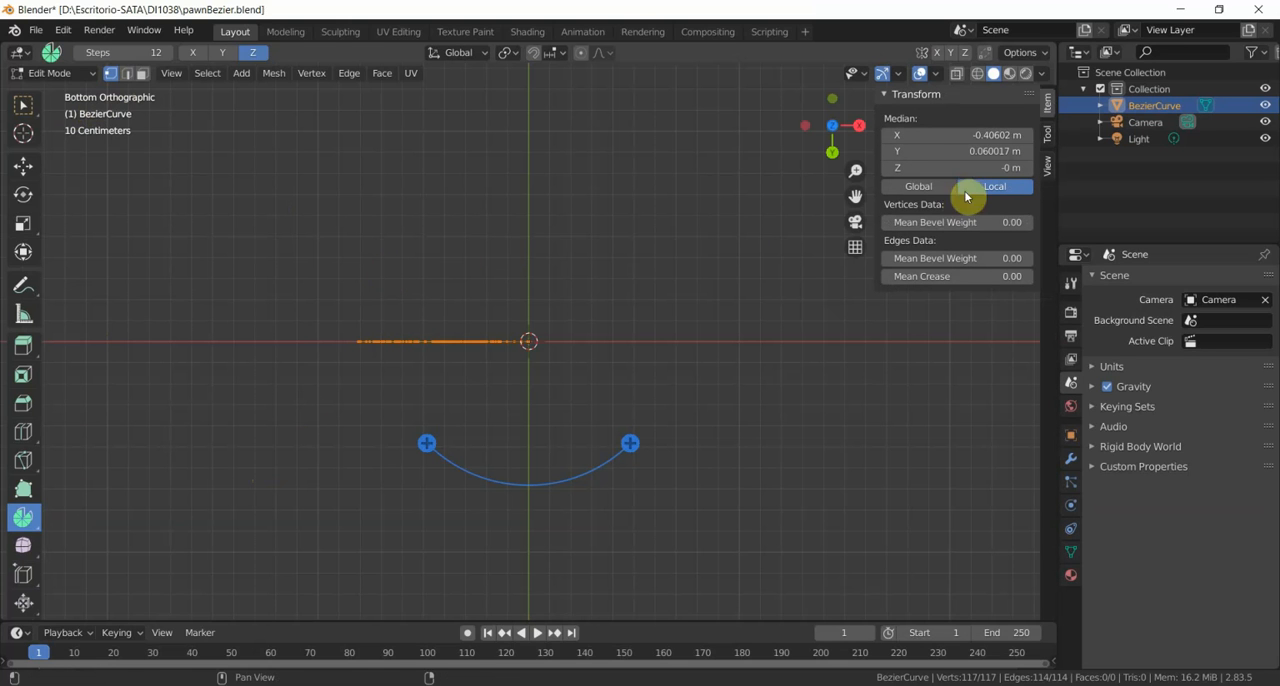
left_click(1048, 136)
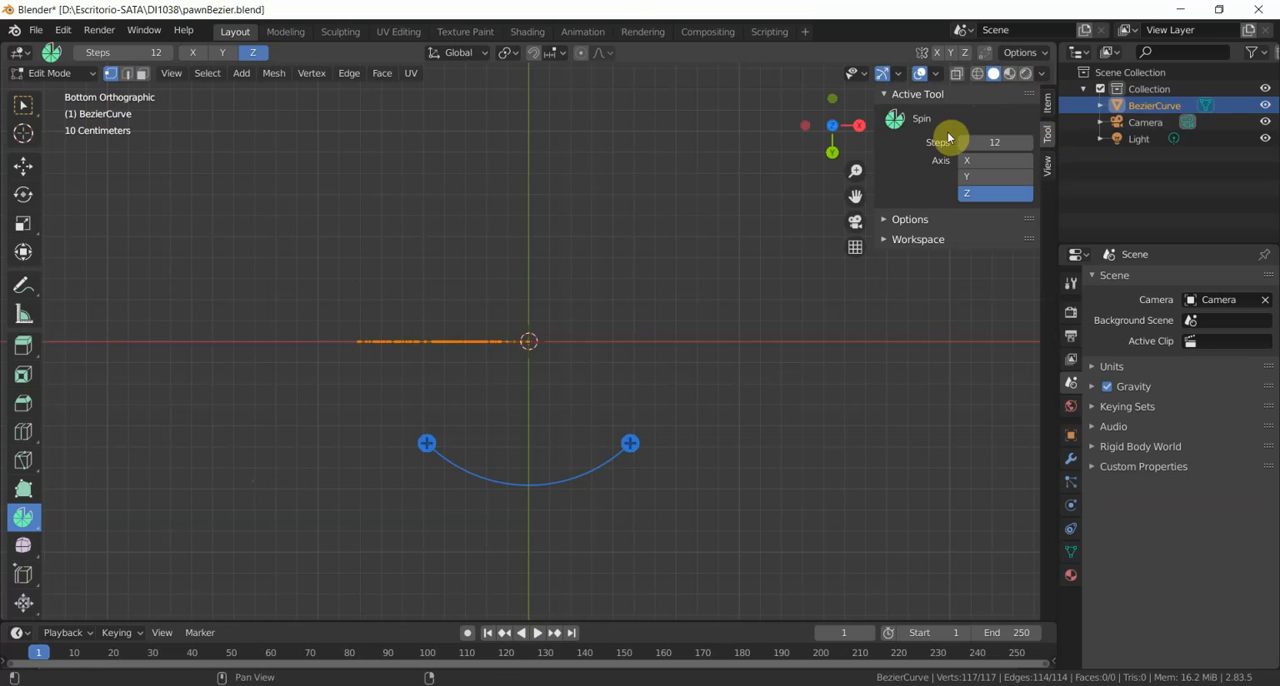
left_click(1007, 142)
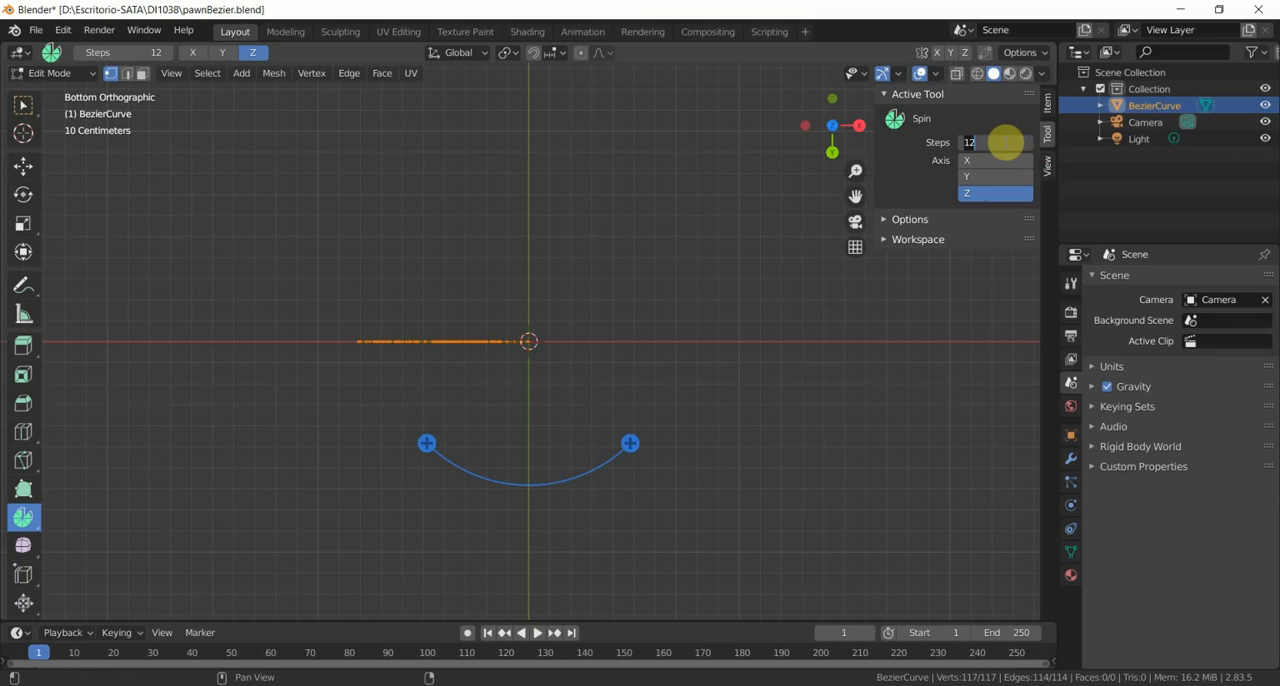
type("28")
key("Return")
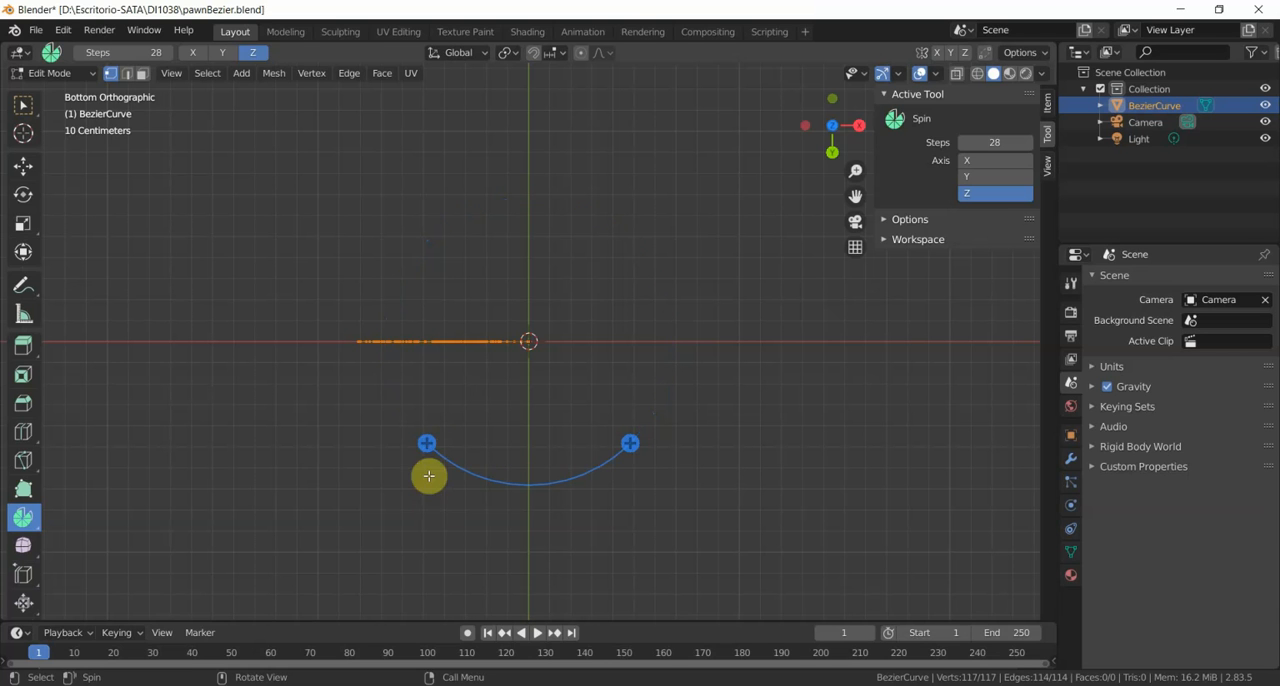
- Spin the selected profile around the Z axis through nearly a full turn, and set the spin angle to exactly 360°
left_click_drag(426, 445, 428, 445)
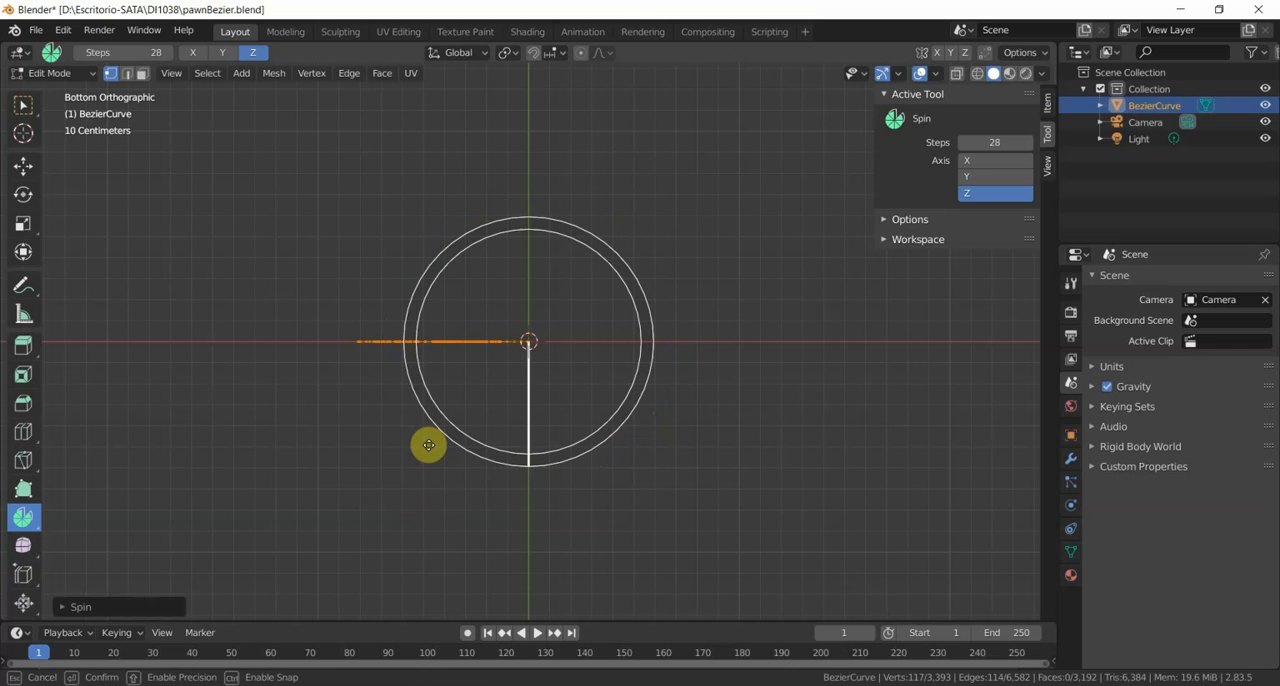
left_click_drag(428, 445, 538, 317)
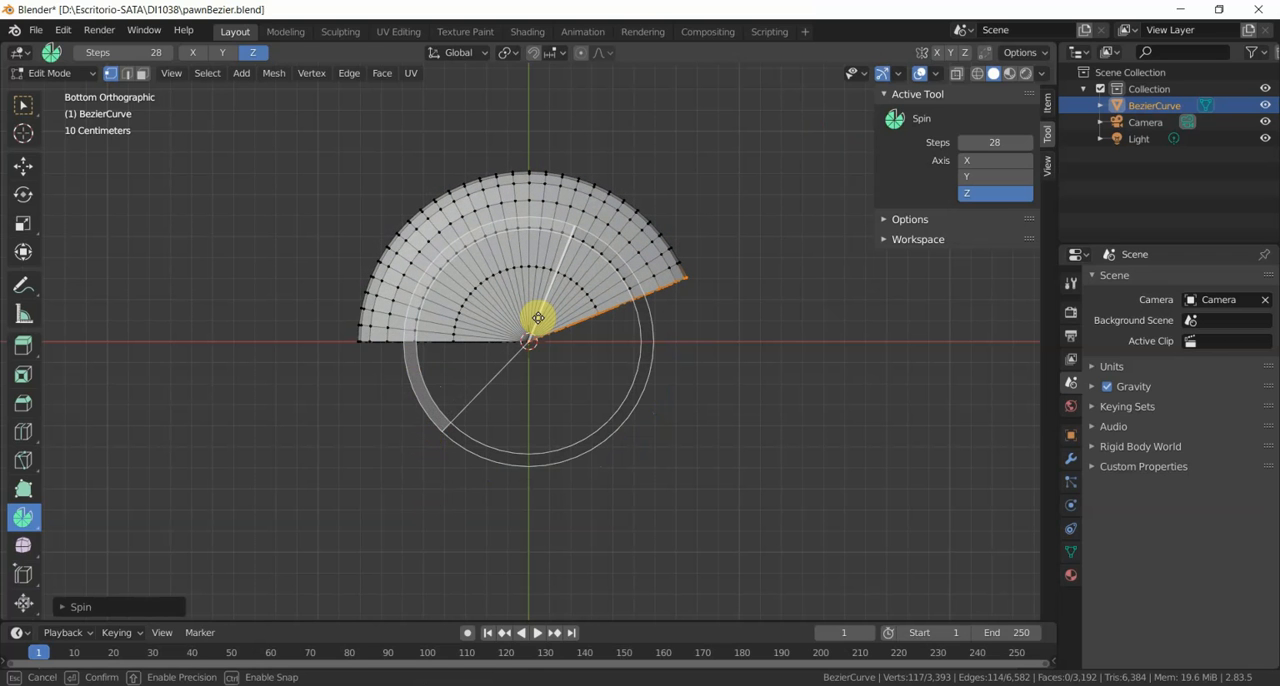
left_click_drag(538, 317, 527, 343)
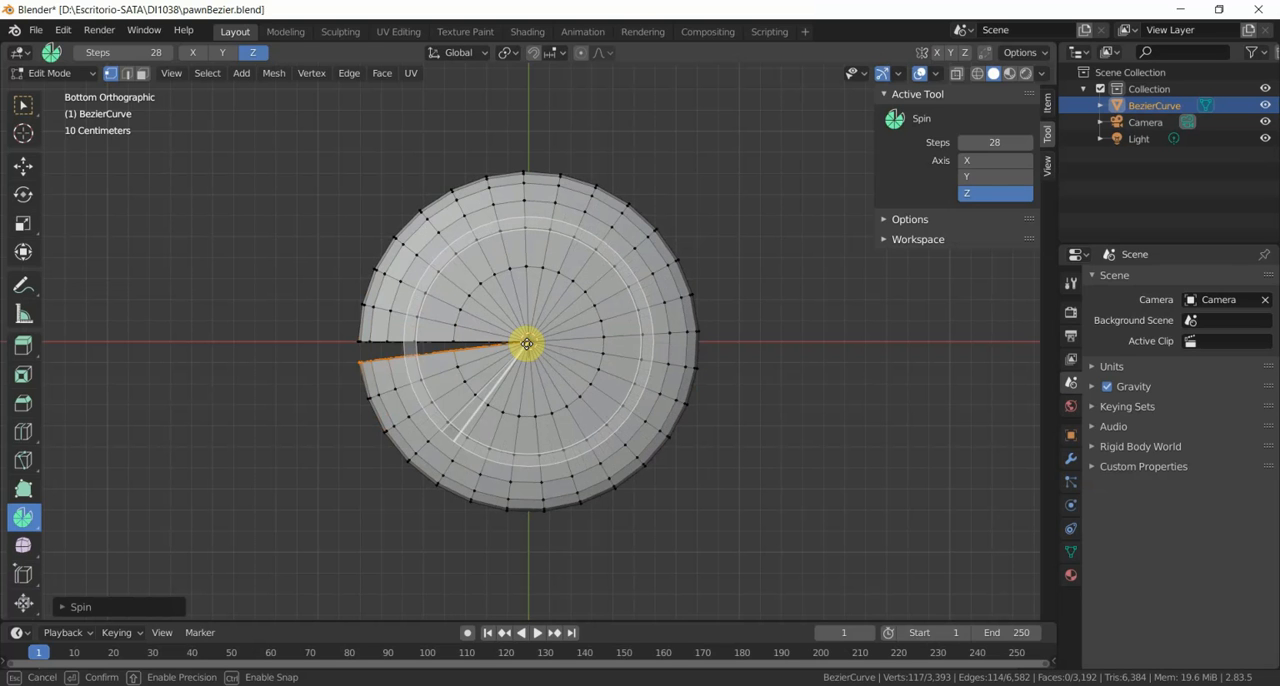
left_click_drag(527, 343, 525, 343)
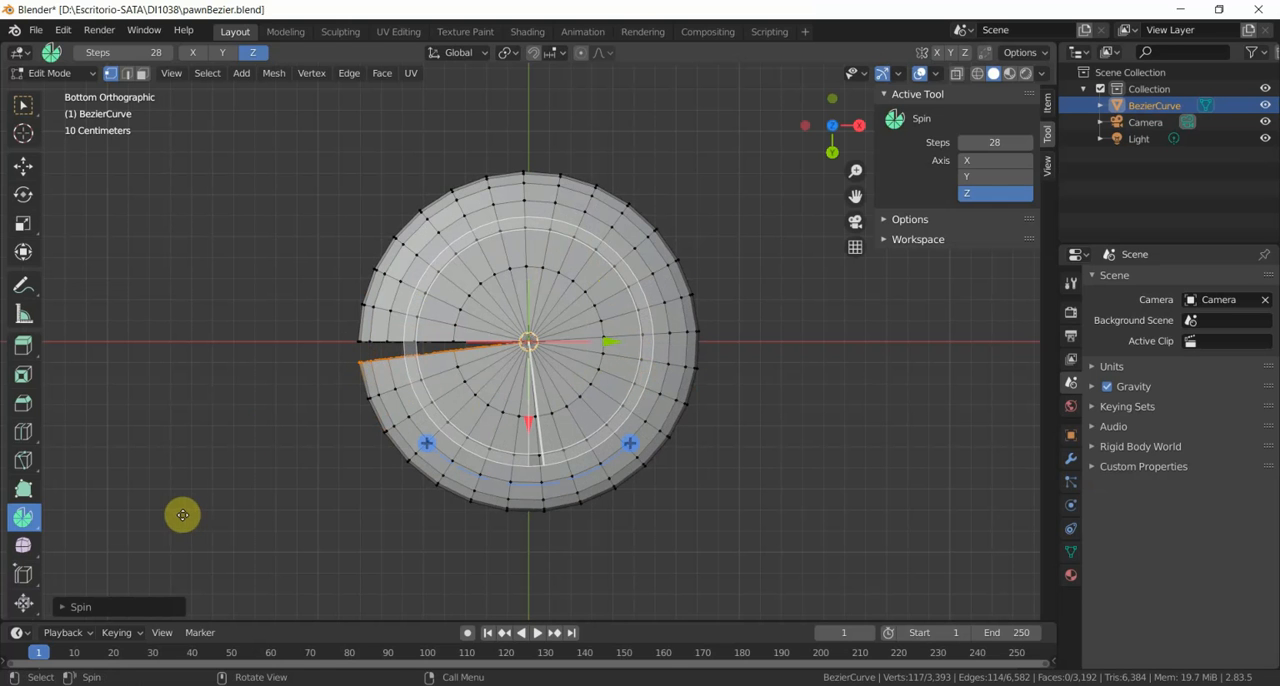
left_click(63, 608)
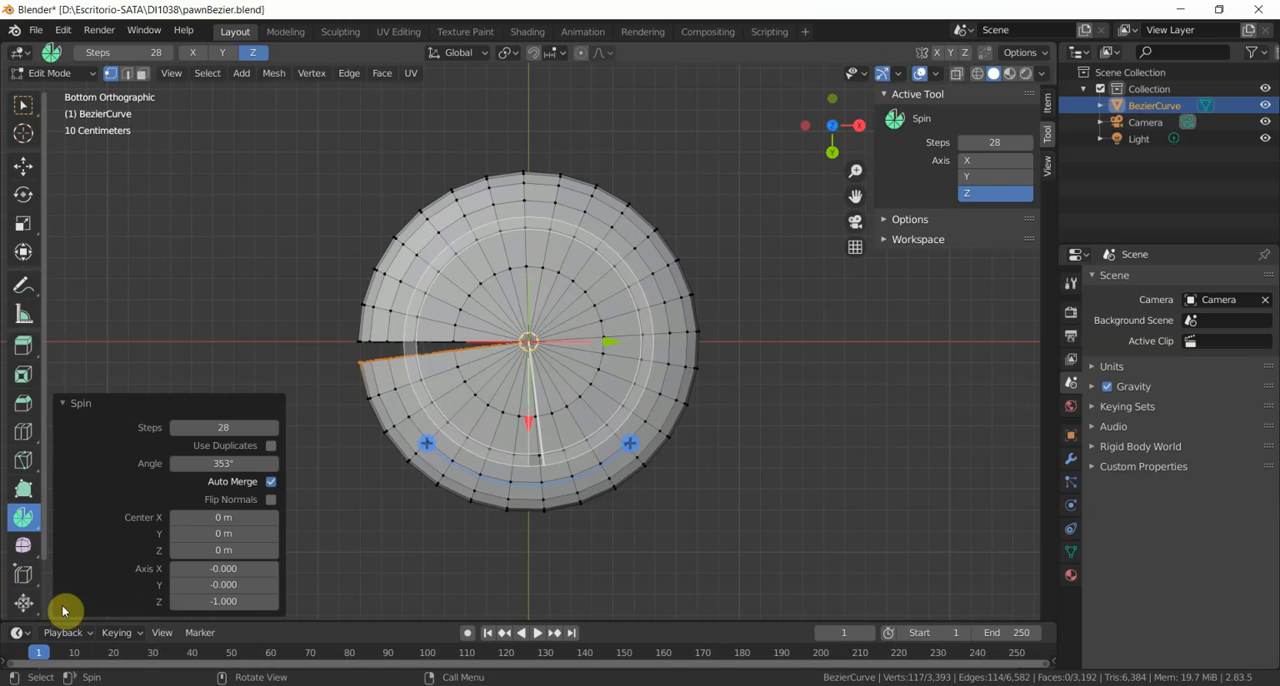
left_click(243, 464)
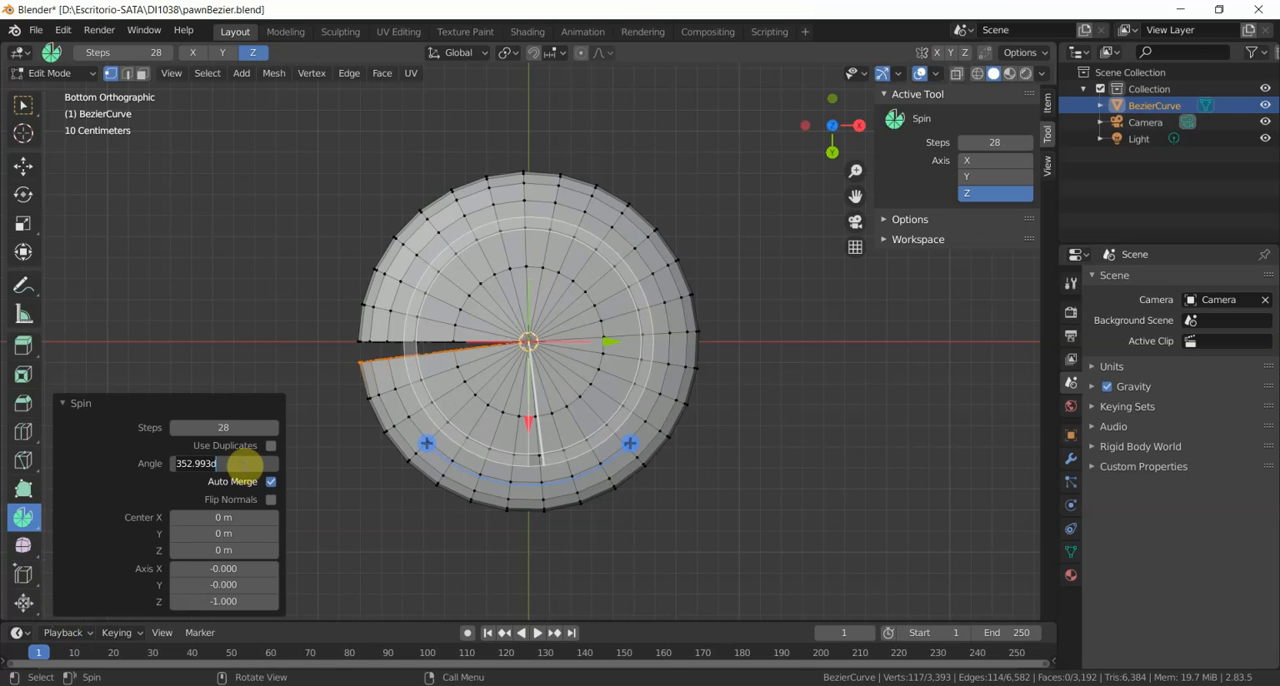
type("360")
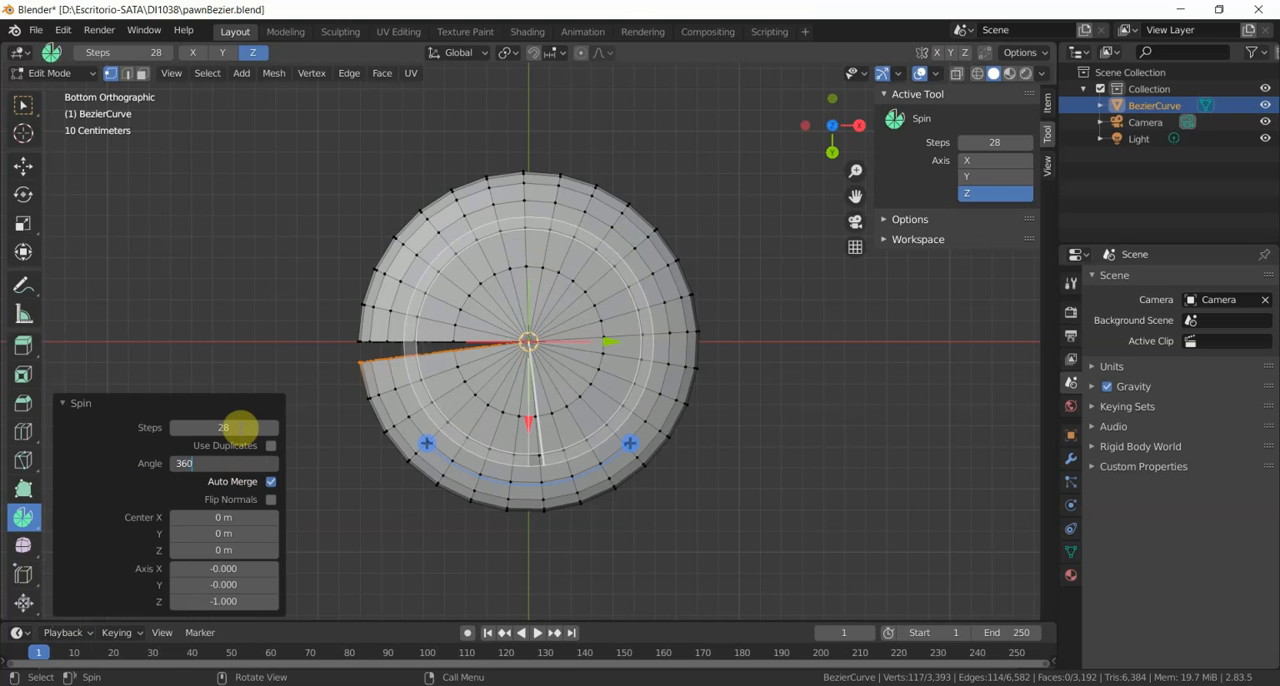
key("Return")
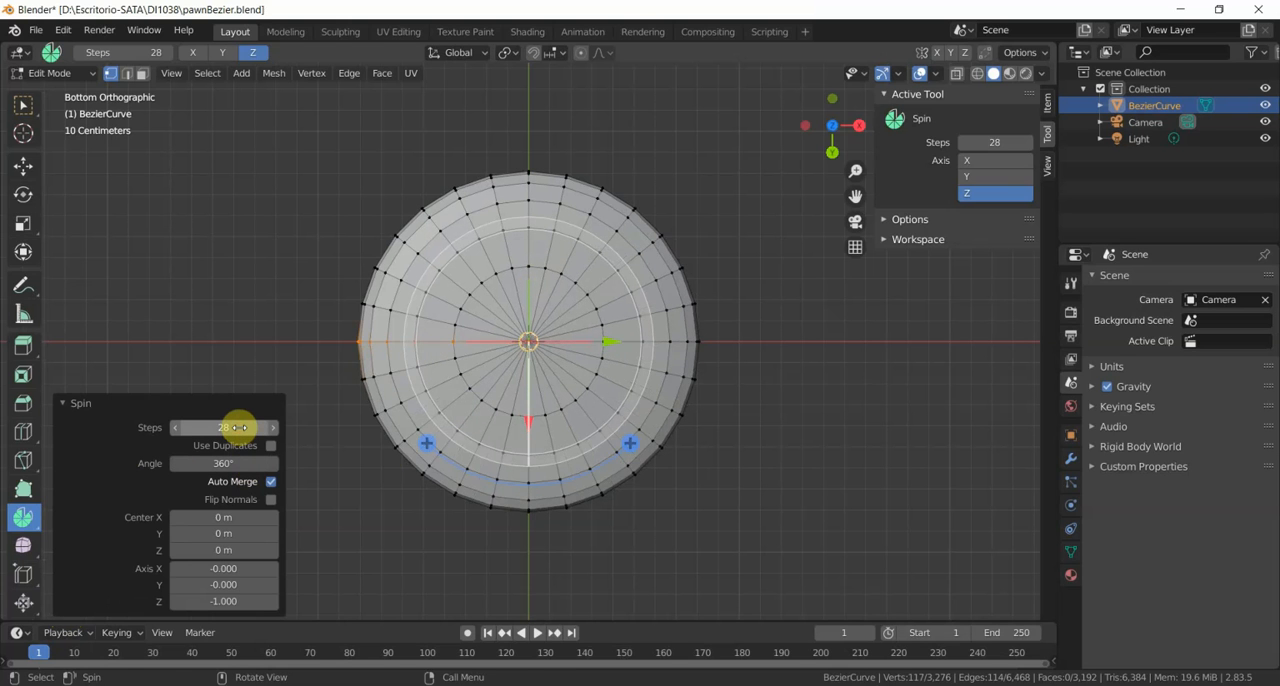
- Try the spin with 20 and 50 steps, and set the step count back to 28
left_click(240, 427)
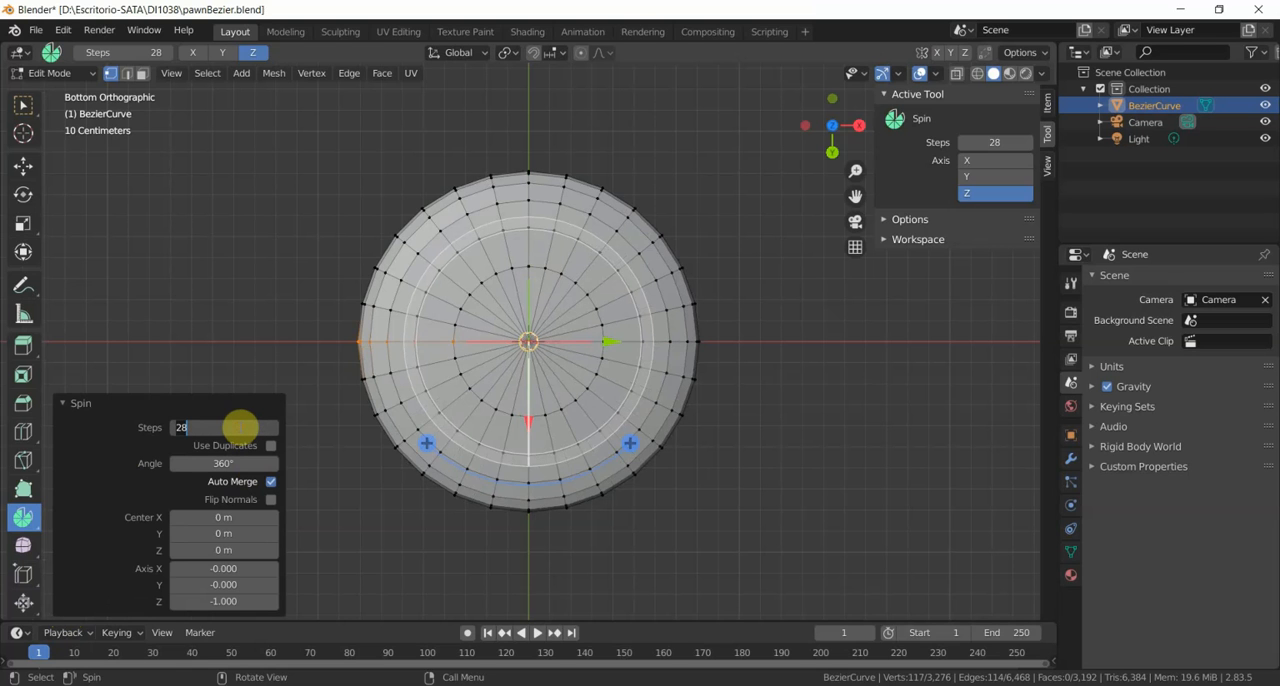
type("20")
key("Return")
left_click(240, 427)
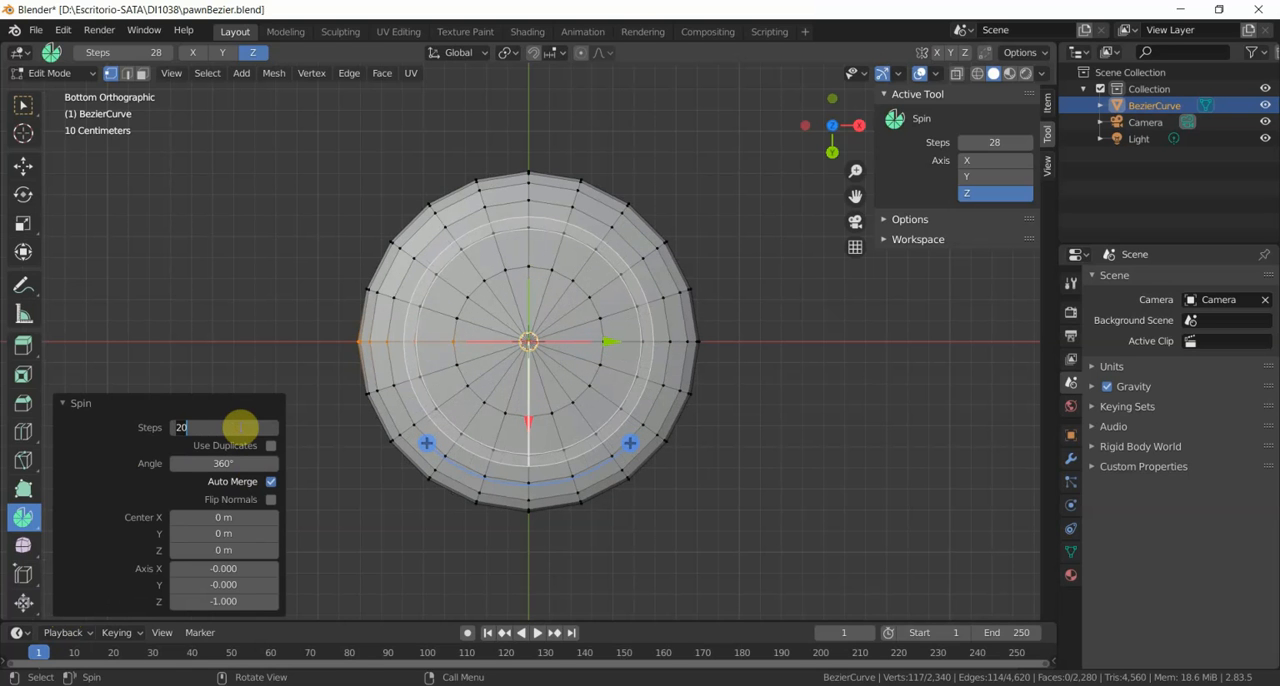
type("50")
key("Return")
left_click(240, 427)
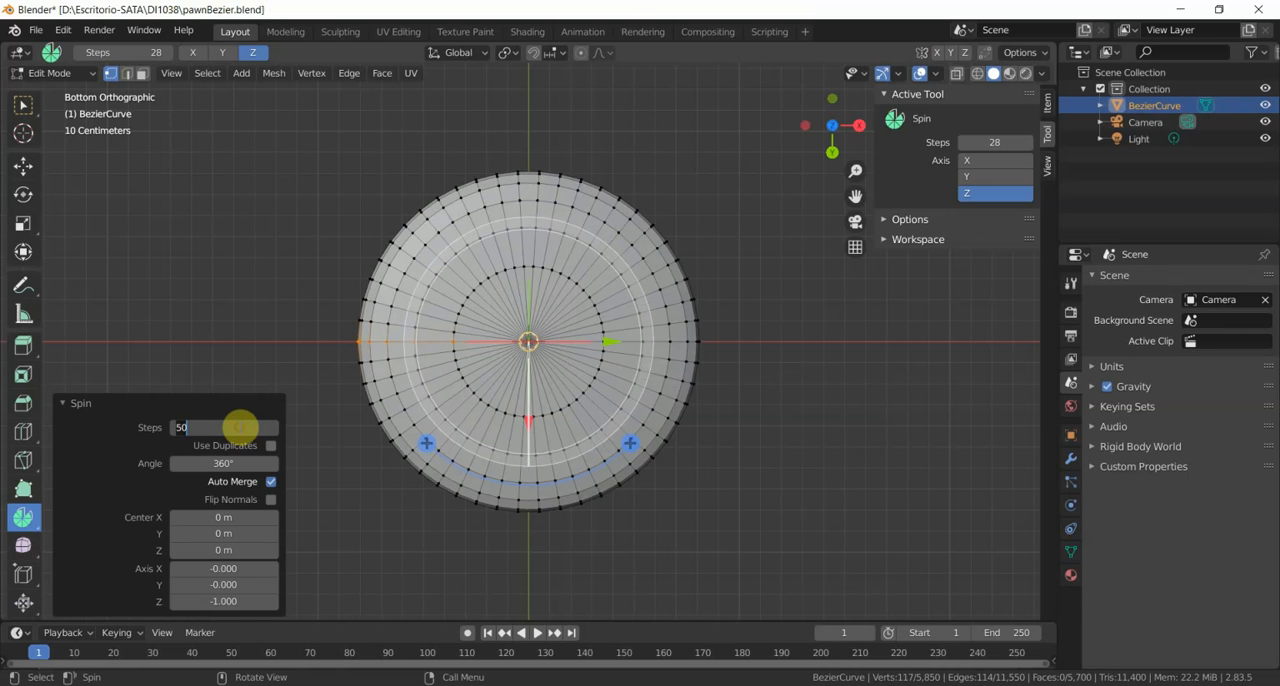
type("28")
key("Return")
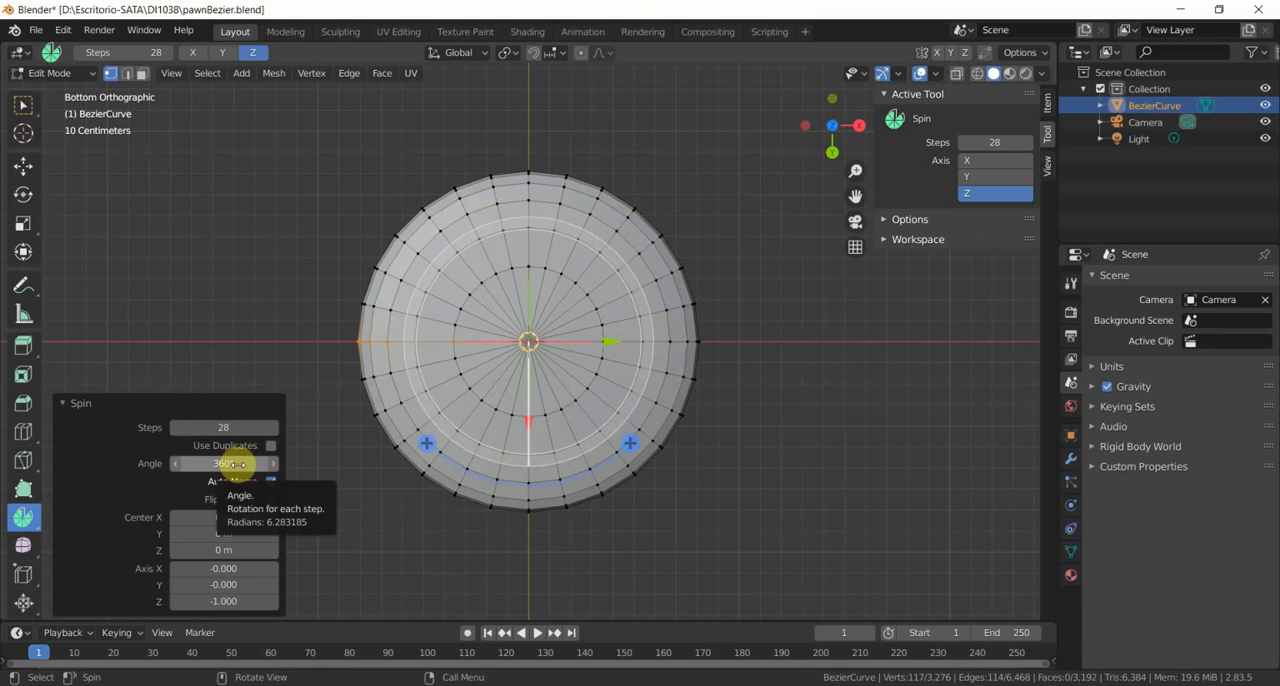
left_click(65, 403)
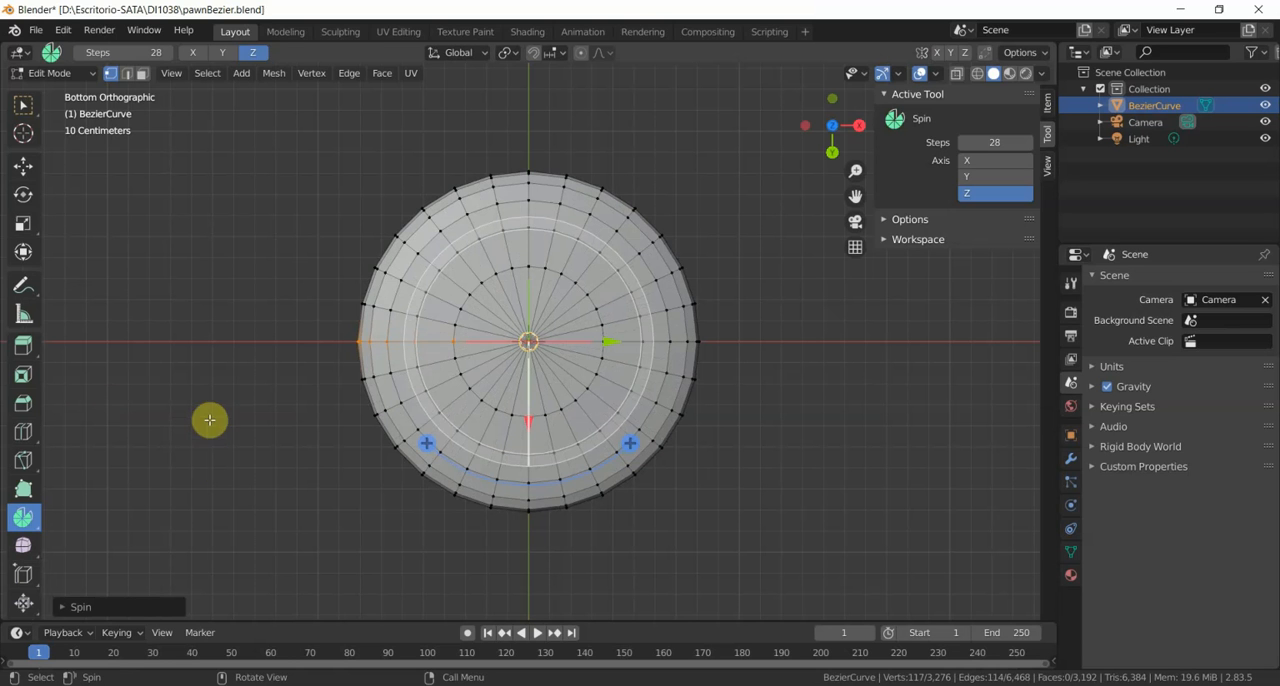
- Return to Object Mode, examine the spun pawn from several sides in perspective, and hide the sidebar
left_click(84, 75)
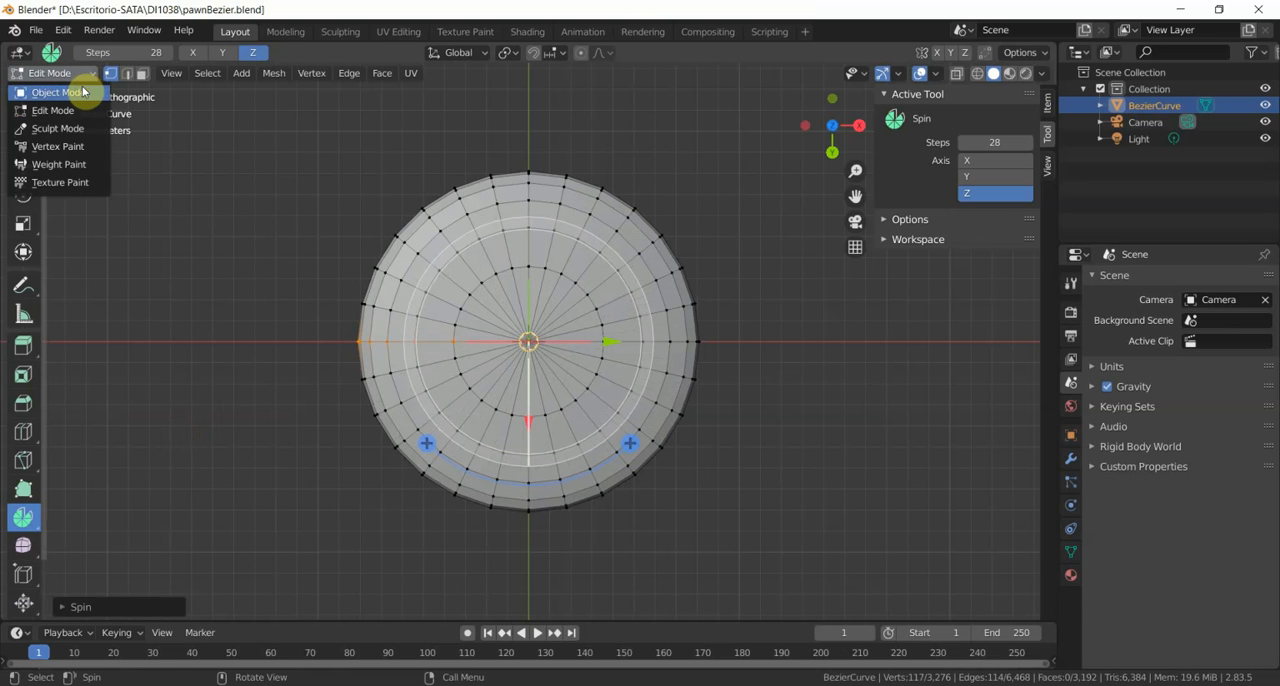
left_click(76, 92)
middle_click_drag(245, 199, 309, 345)
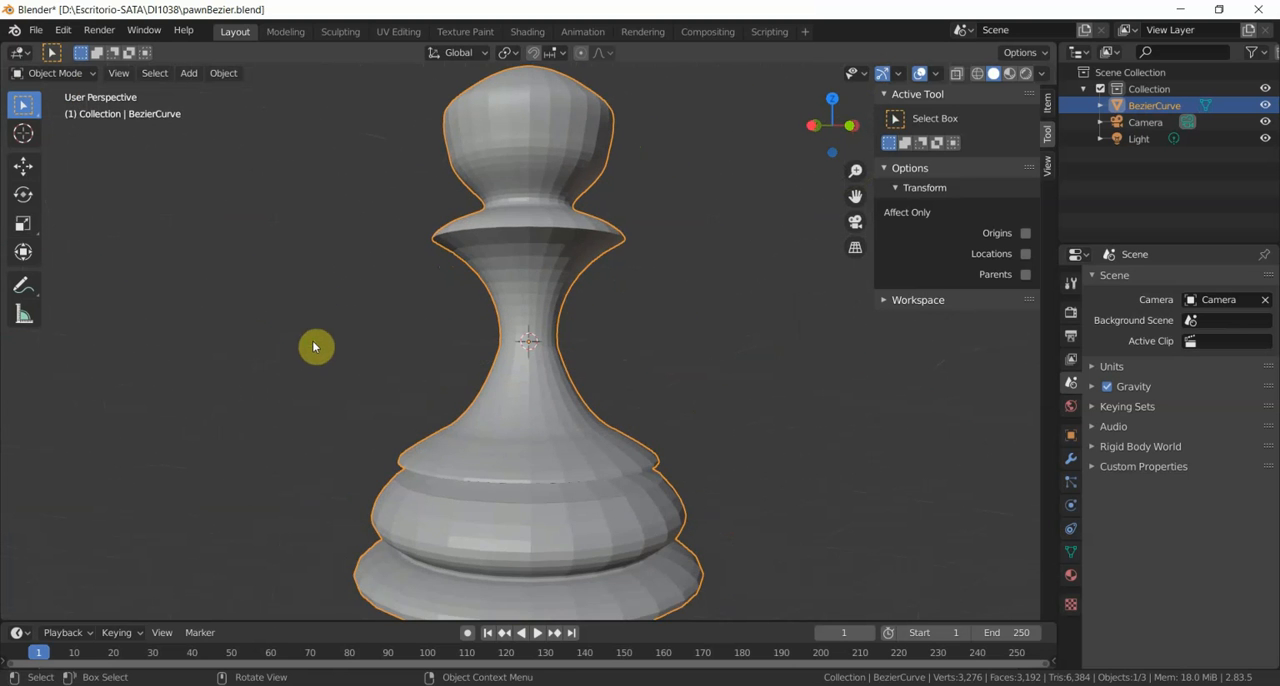
scroll(312, 284, "down", 3)
mouse_move(310, 281)
middle_mouse_down()
mouse_move(331, 317)
mouse_move(386, 311)
mouse_move(340, 302)
mouse_move(394, 303)
mouse_move(344, 294)
mouse_move(373, 309)
mouse_move(386, 298)
mouse_move(369, 302)
middle_mouse_up()
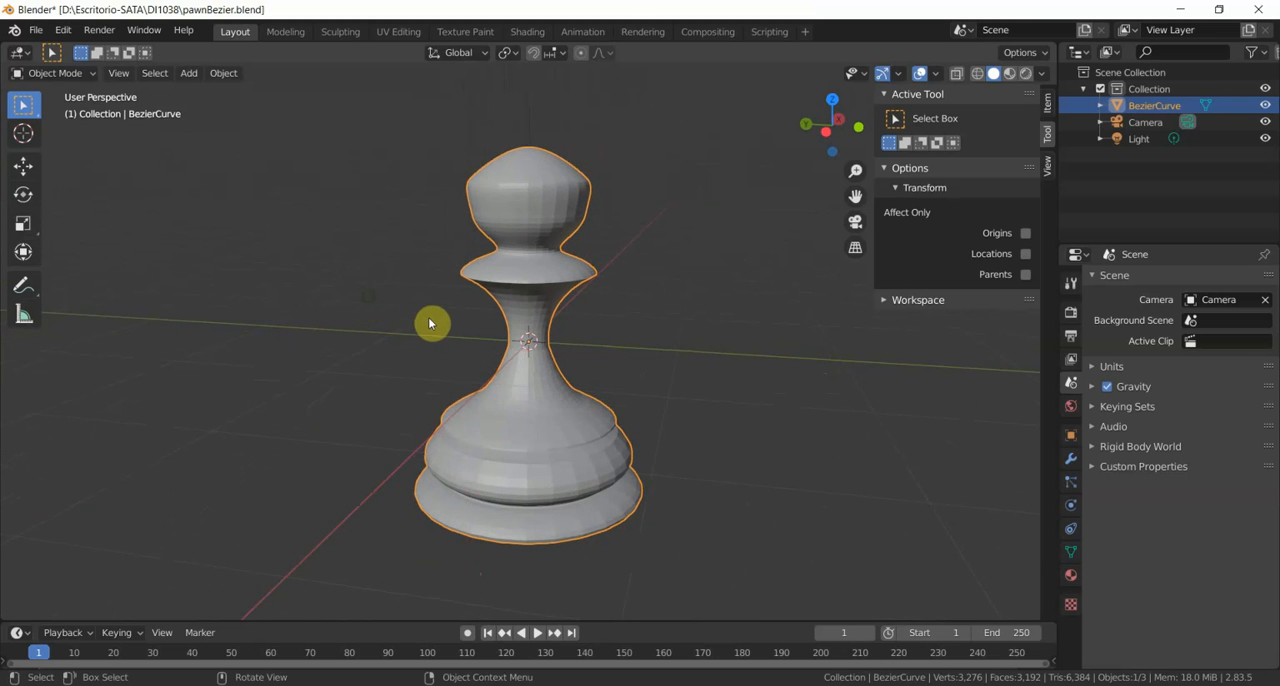
middle_click_drag(350, 265, 452, 261)
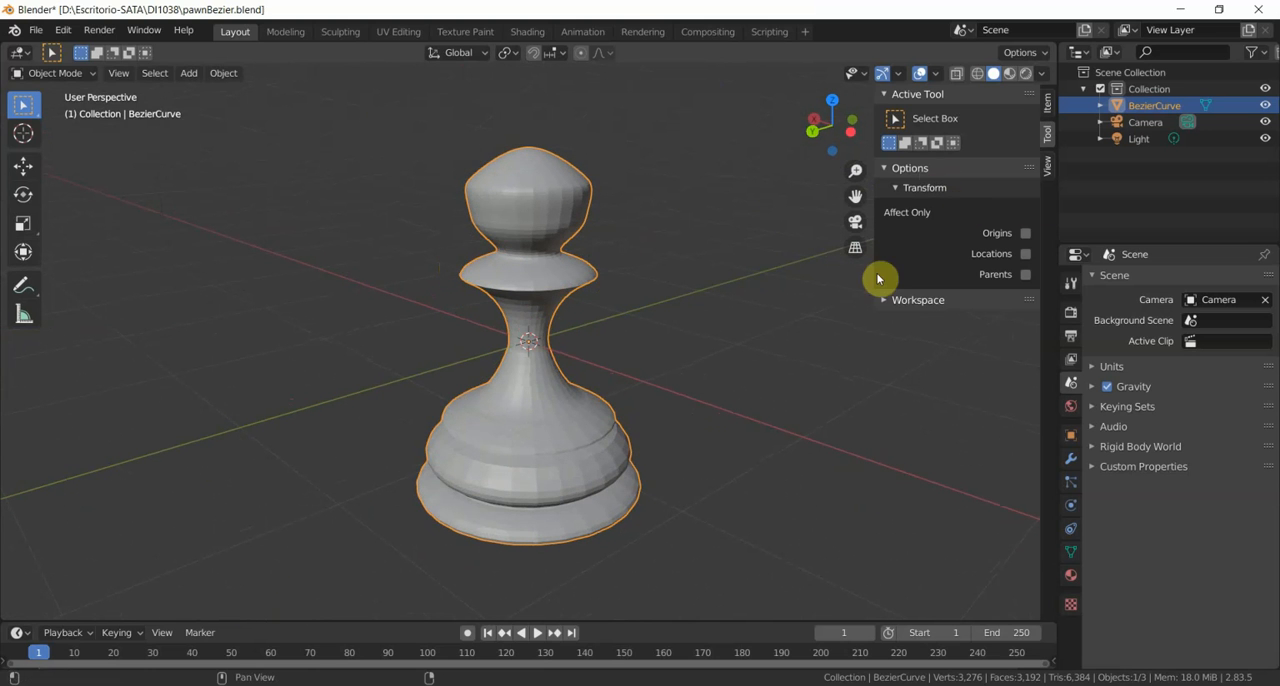
key("n")
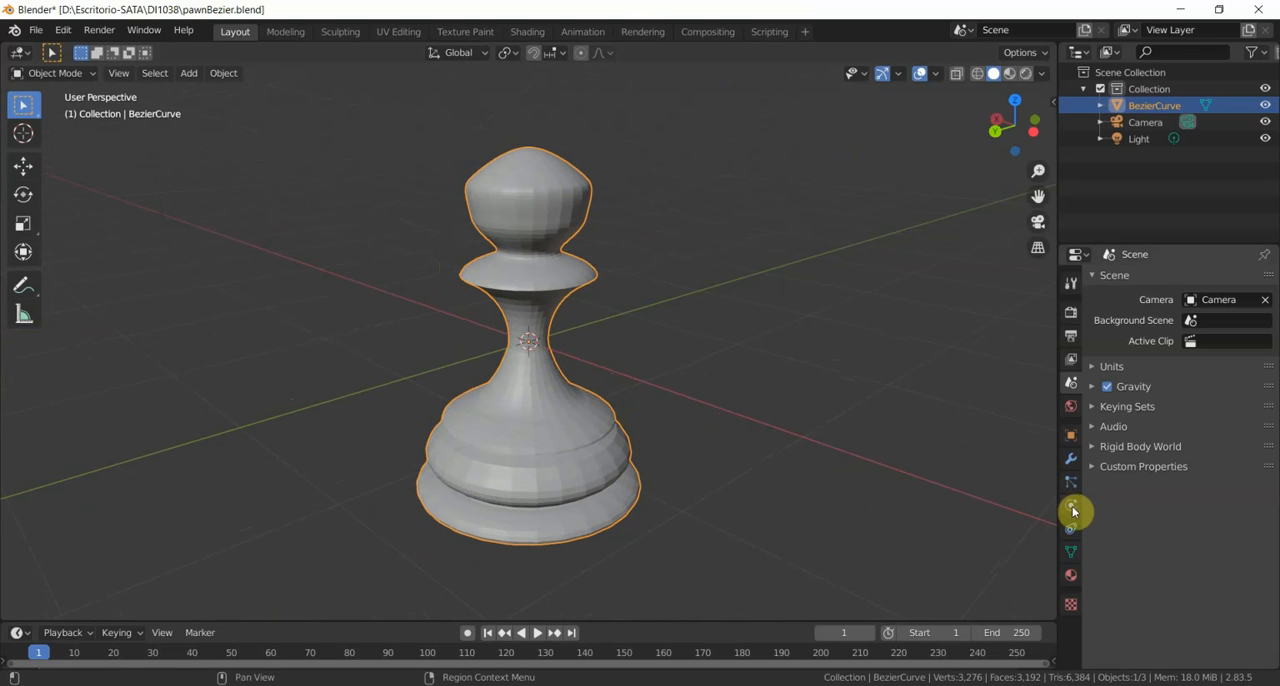
- Show the pawn's modifier properties and try to apply Shade Smooth to the pawn
left_click(1072, 470)
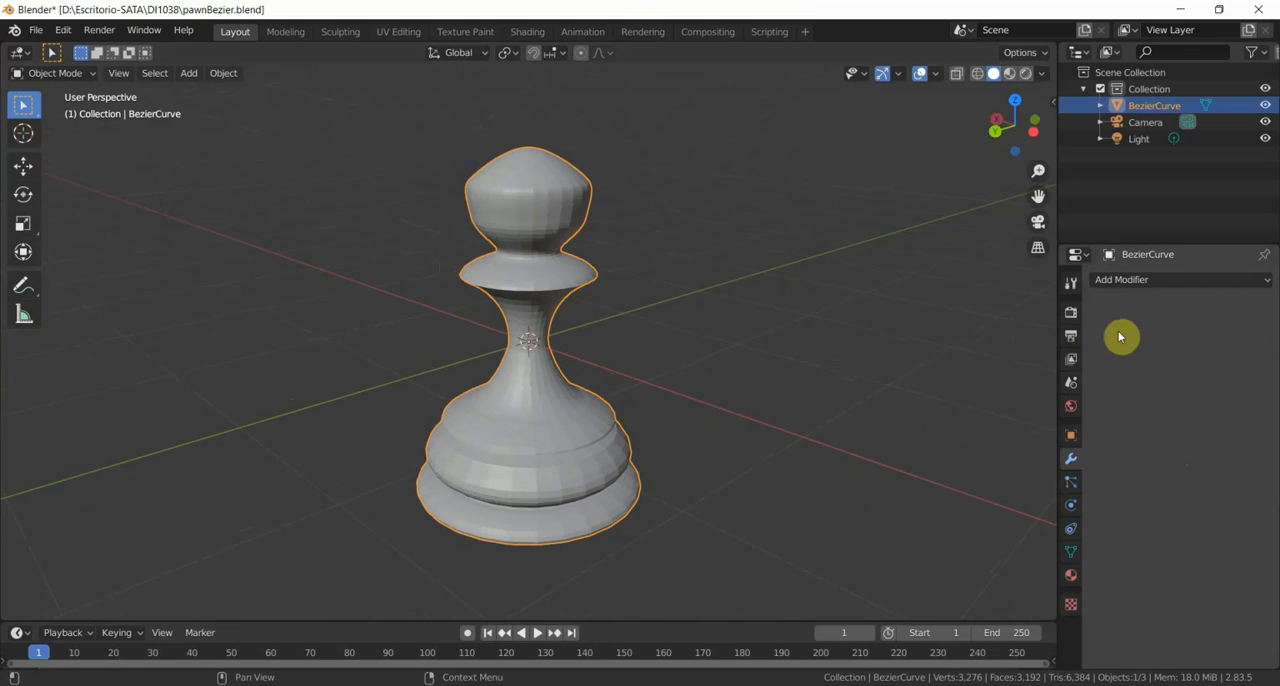
left_click(1134, 282)
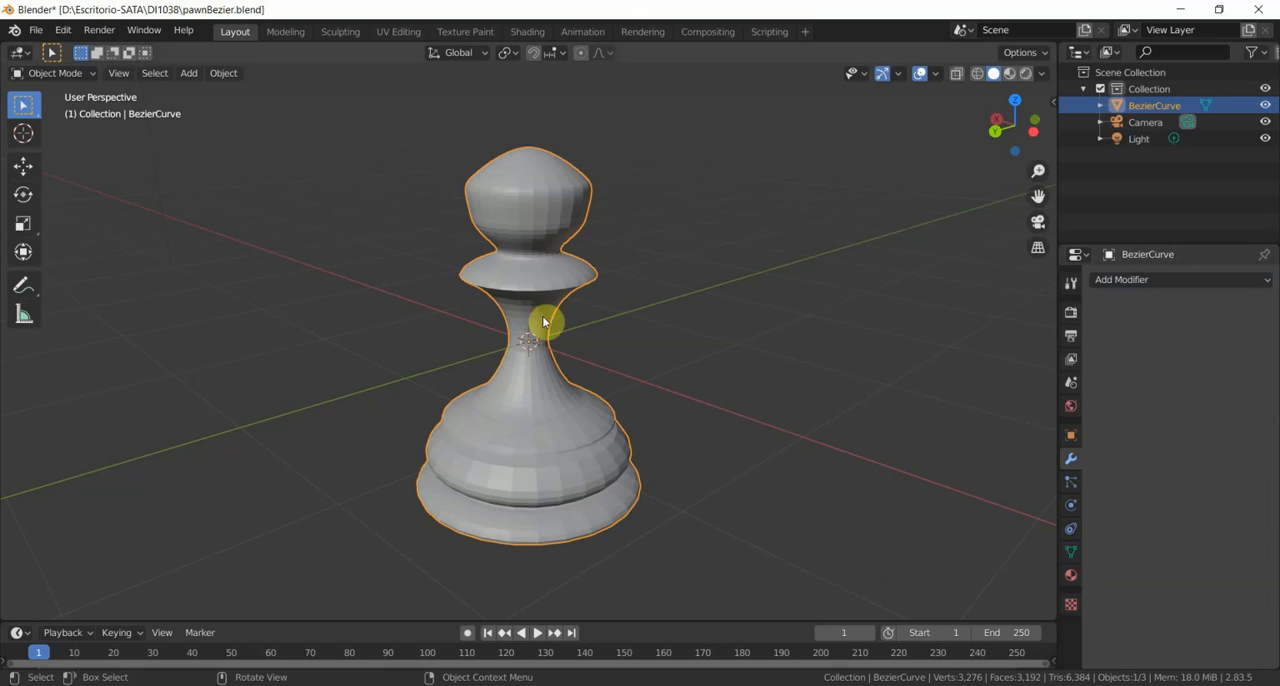
left_click(222, 76)
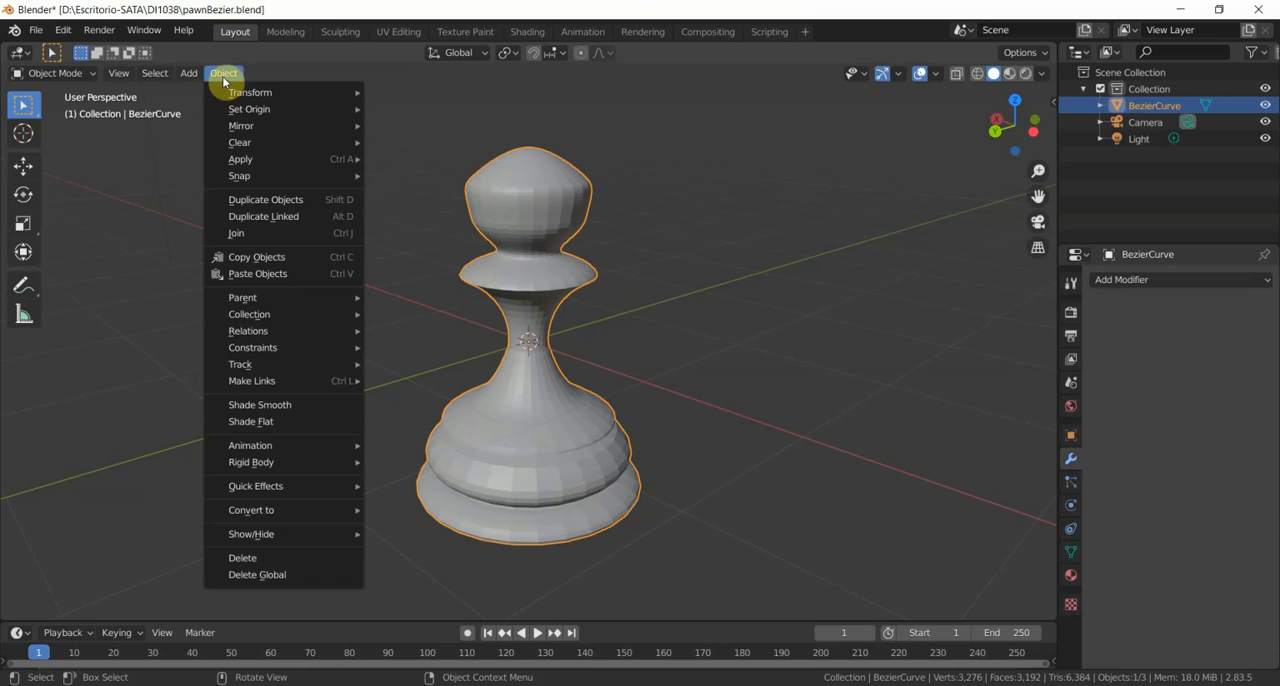
left_click(327, 405)
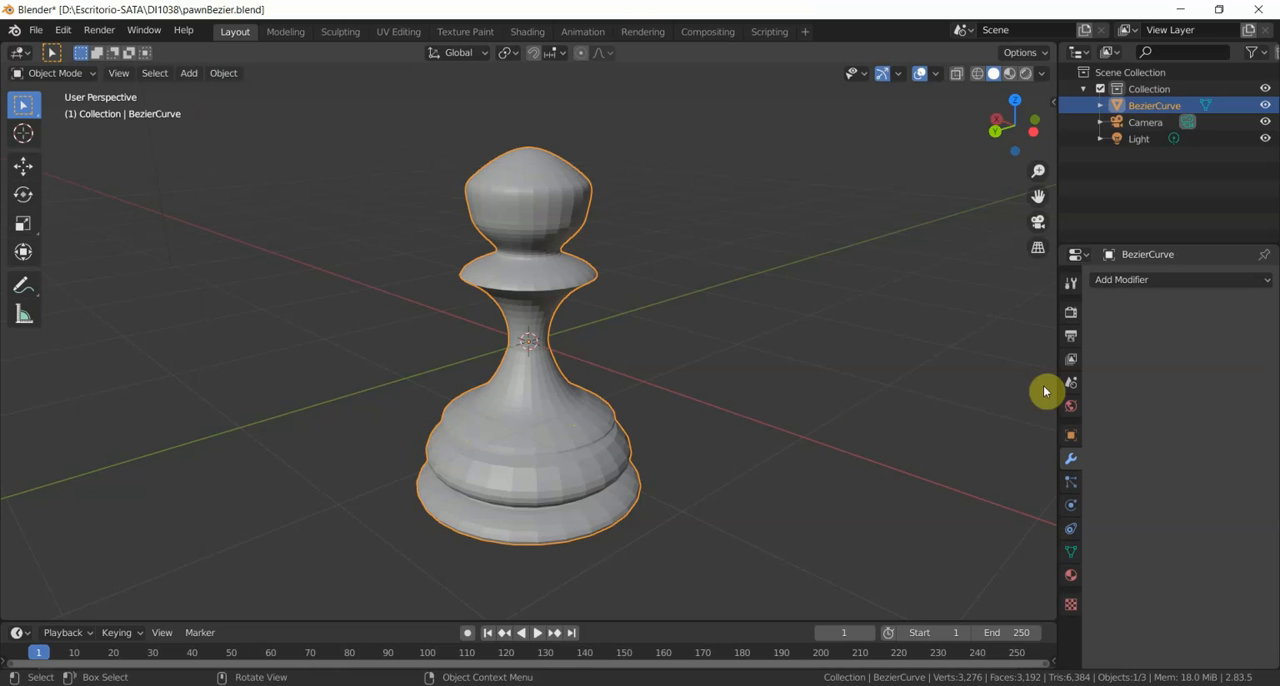